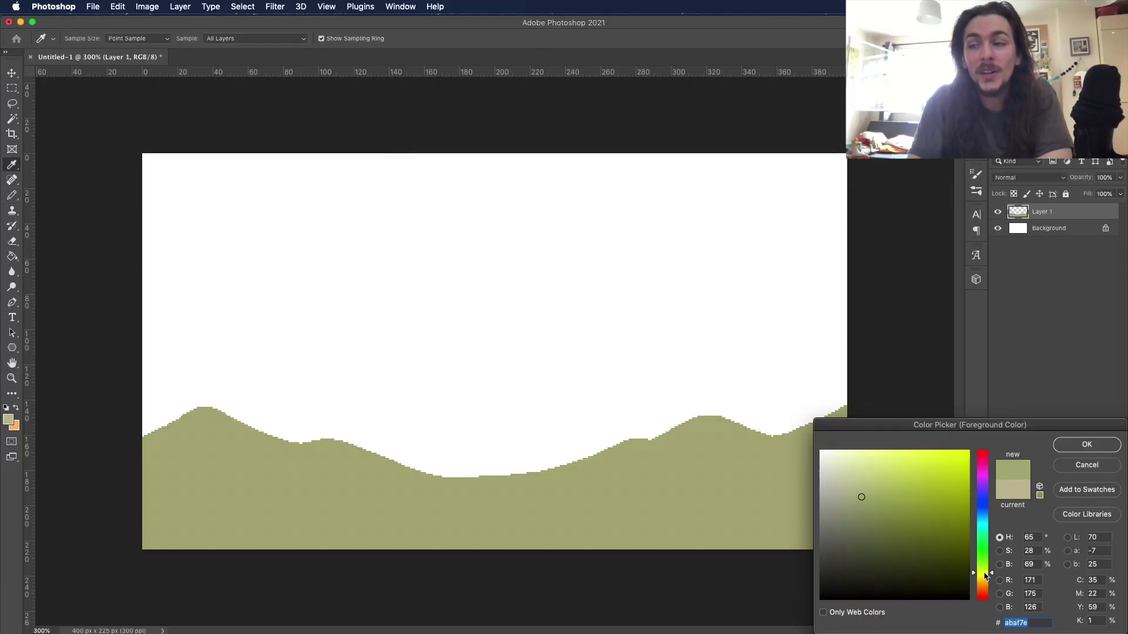
# Step: Choose a green foreground colour, pencil the grass line below the brown peaks on Layer 1, and fill the slopes below it
pyautogui.press('Return')
pyautogui.press('b')
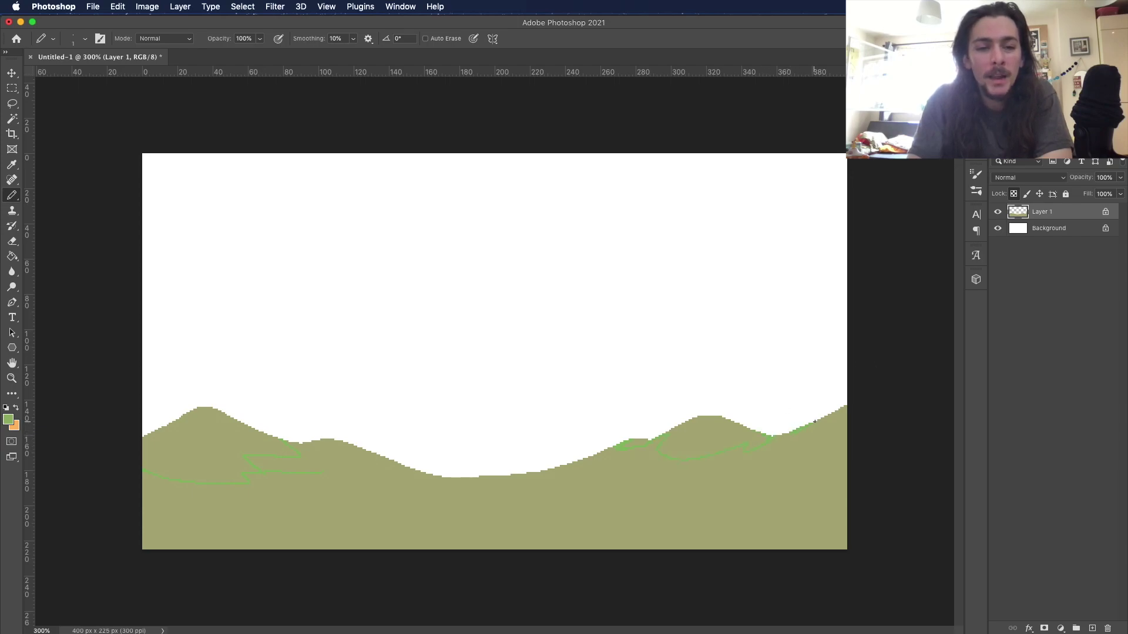
pyautogui.press('g')
pyautogui.click(748, 511)
pyautogui.moveTo(161, 457); pyautogui.dragTo(168, 458)
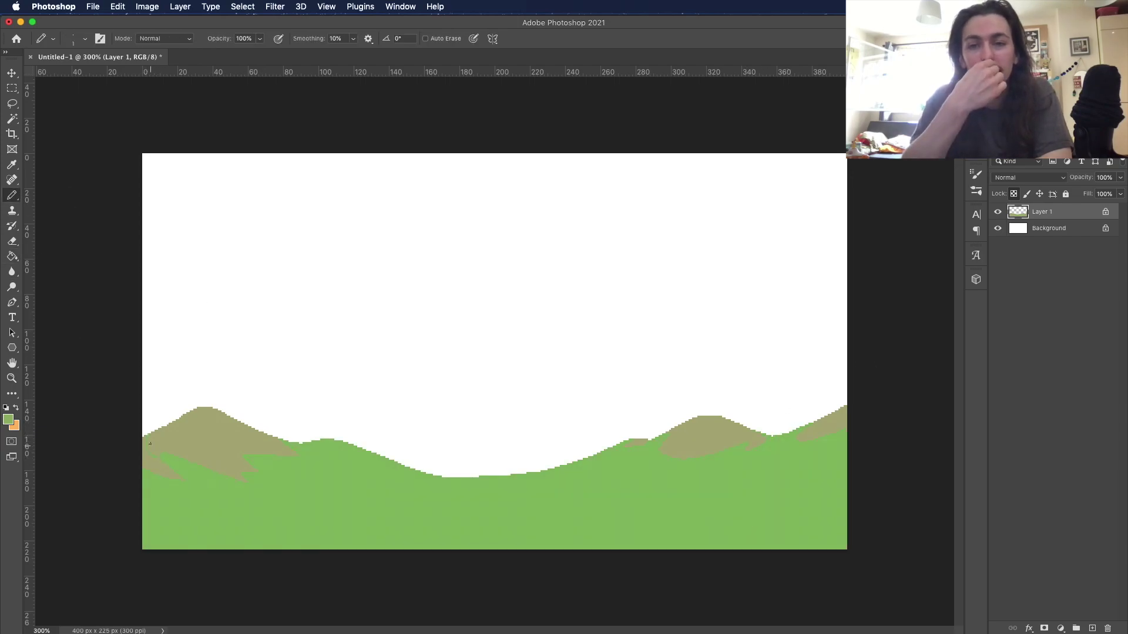
pyautogui.press('g')
pyautogui.click(155, 468)
# Step: Choose a yellow-green foreground colour, outline the valley floor between the slopes, and fill it
pyautogui.press('b')
pyautogui.click(8, 419)
pyautogui.press('Return')
pyautogui.press('x')
pyautogui.click(8, 420)
pyautogui.press('Return')
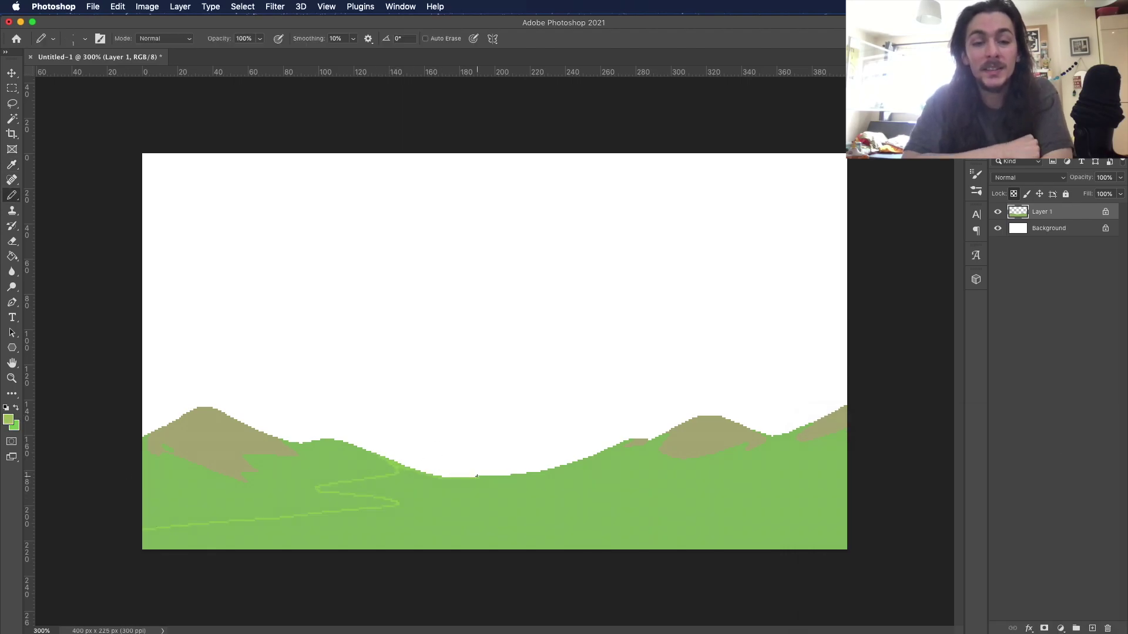
pyautogui.press('g')
pyautogui.click(520, 527)
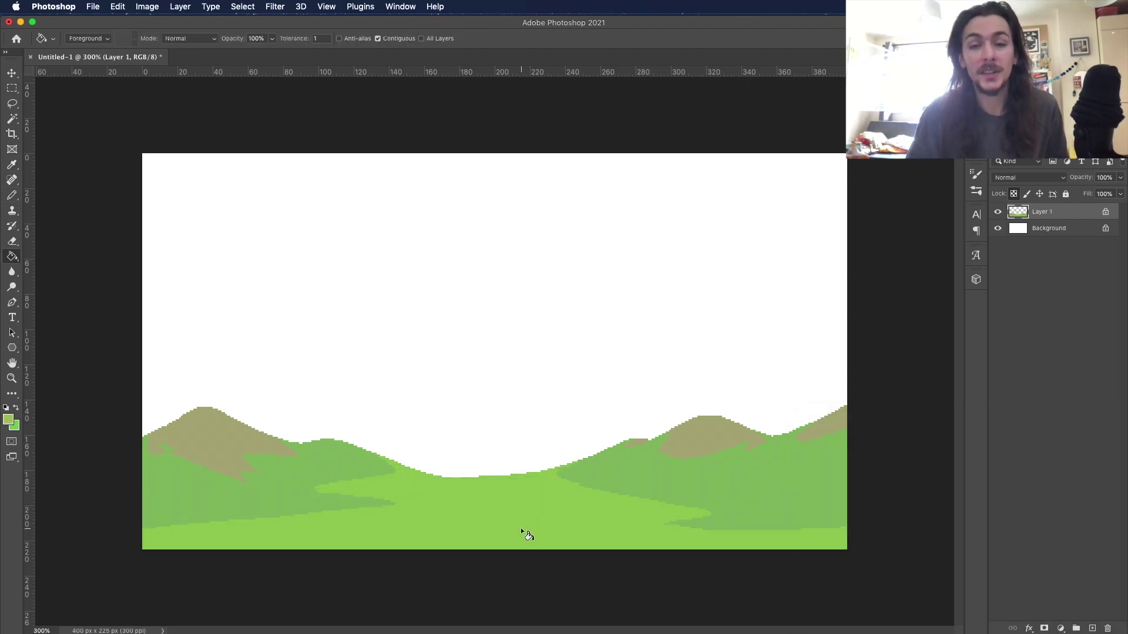
# Step: Outline the sunlit parts of the green slopes and fill them with lighter green, leaving darker shadow patches below the peaks
pyautogui.press('b')
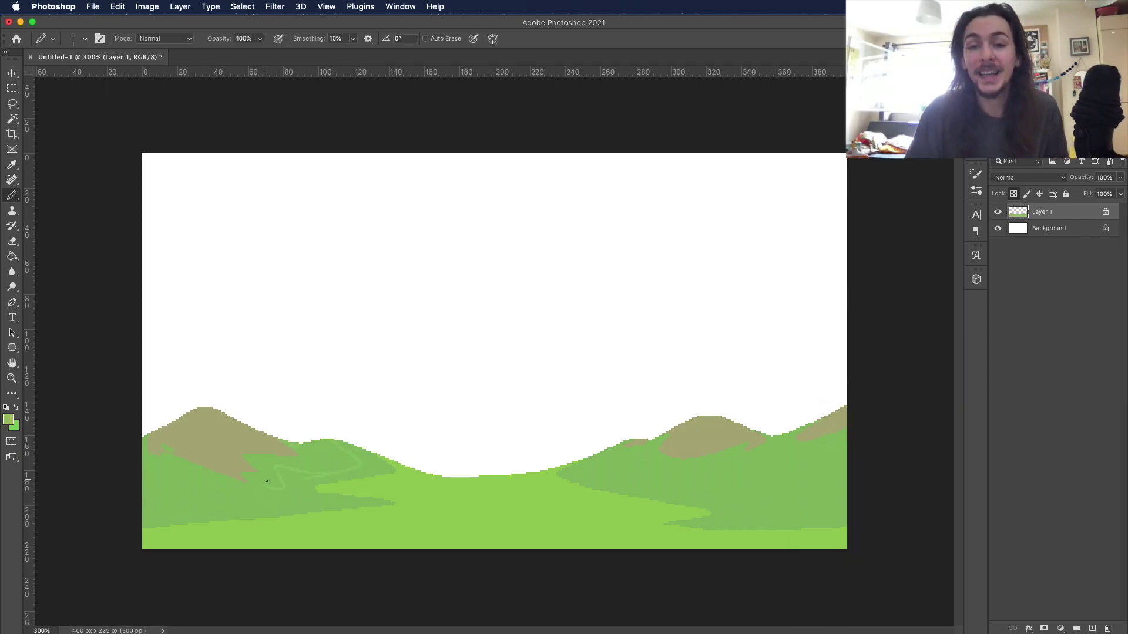
pyautogui.press('g')
pyautogui.click(251, 509)
pyautogui.press('b')
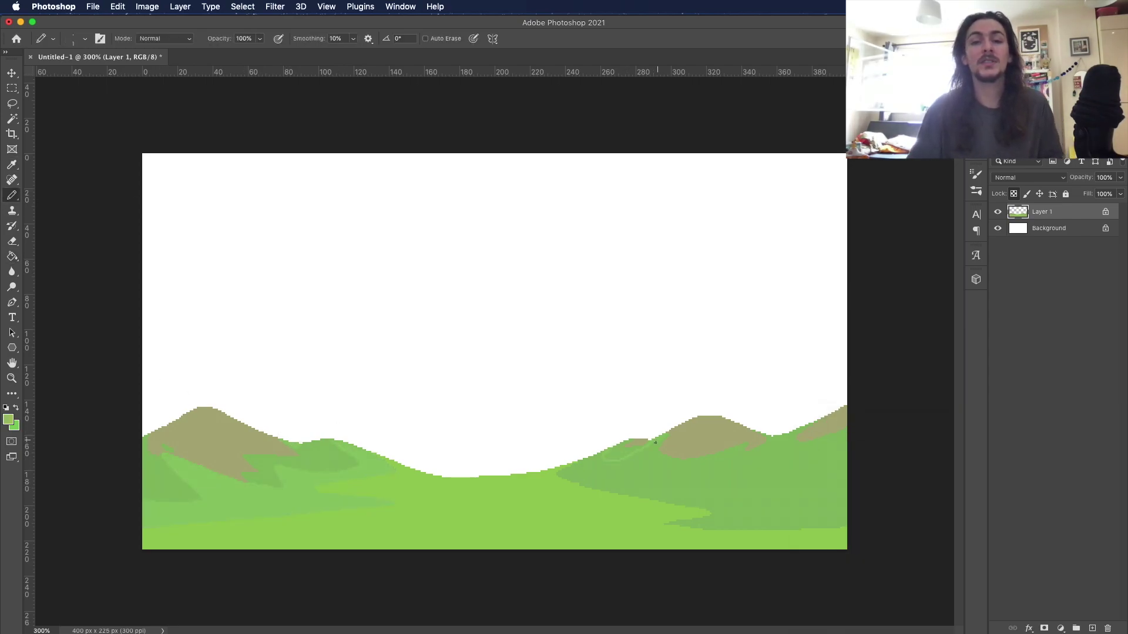
# Step: Set the foreground colour to a6c163 and refill the valley floor with it
pyautogui.press('i')
pyautogui.click(8, 420)
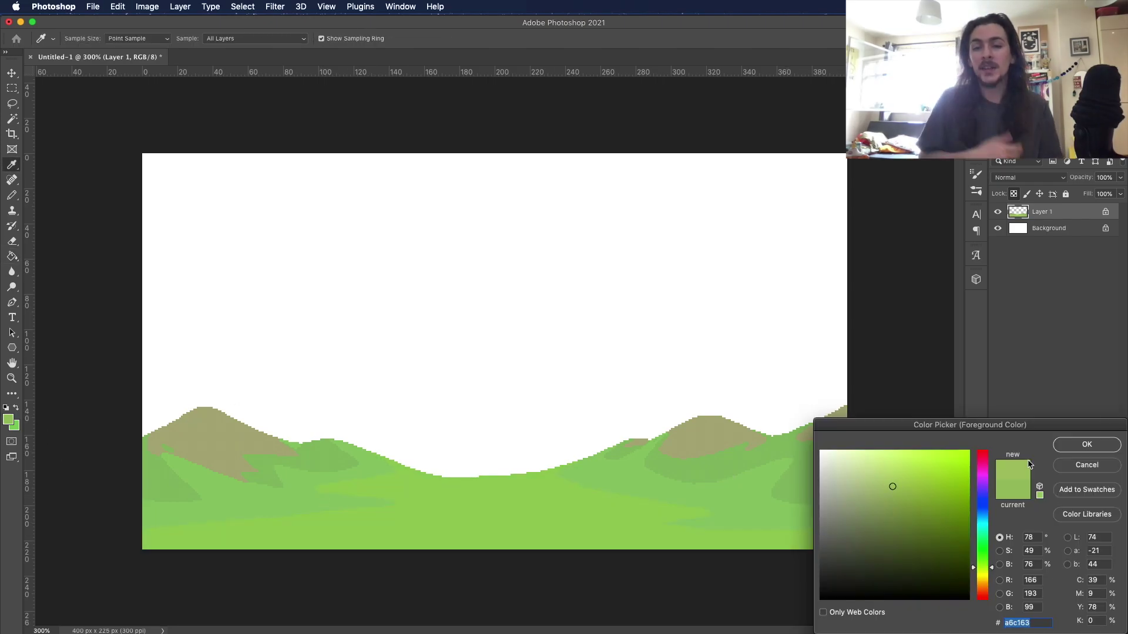
pyautogui.press('Return')
pyautogui.press('g')
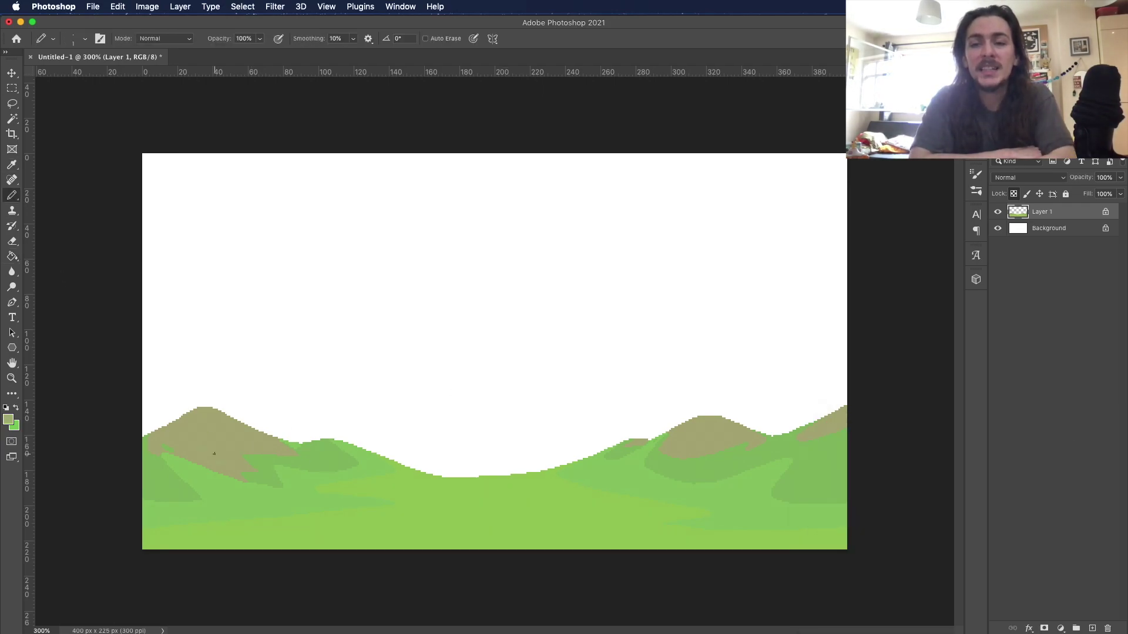
# Step: Set the foreground colour to b4b077 and pencil tonal detail onto the brown peaks
pyautogui.press('i')
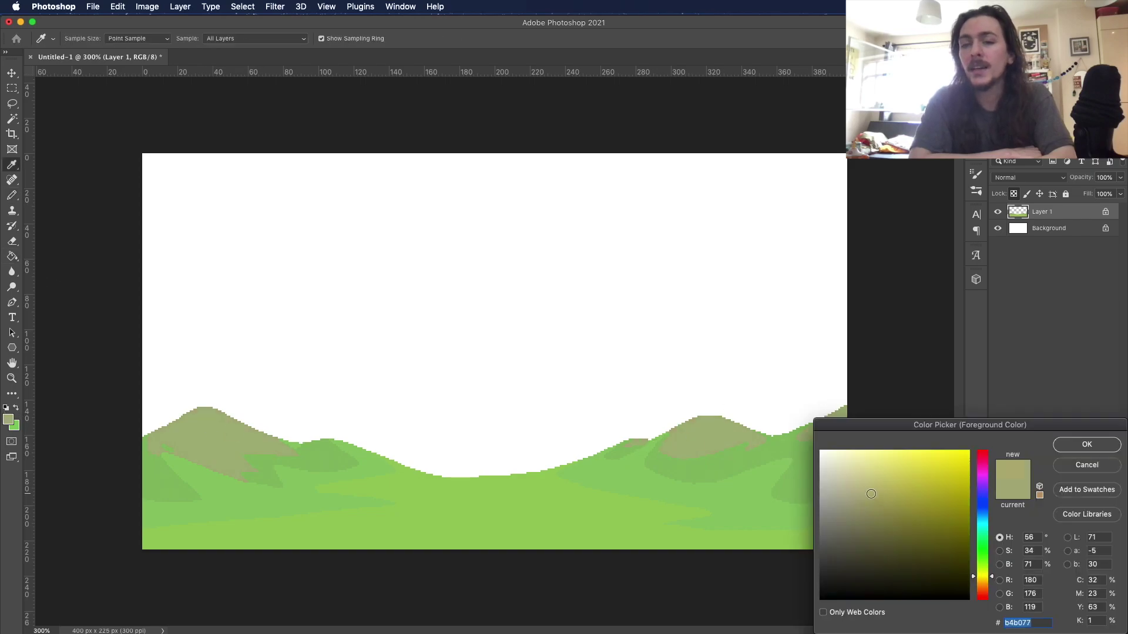
pyautogui.press('Return')
pyautogui.press('b')
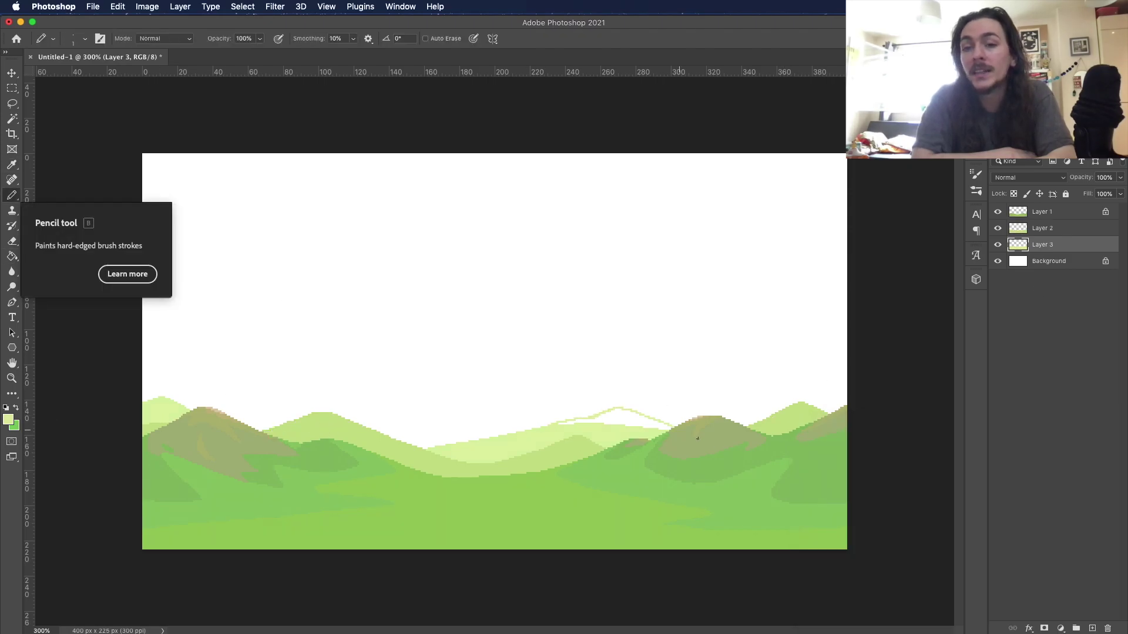
# Step: Fill the outlined distant hill right of centre on Layer 3 with pale green
pyautogui.press('g')
pyautogui.click(636, 419)
# Step: Set the foreground colour to yellow-green d4dc56 and add a new layer at the top of the layer stack
pyautogui.click(8, 419)
pyautogui.click(1087, 444)
pyautogui.click(1093, 628)
# Step: Try a curved yellow-green foreground across the bottom of the scene, filling it below the pencilled outline, and undo it
pyautogui.press('b')
pyautogui.moveTo(142, 487); pyautogui.dragTo(420, 549)
pyautogui.moveTo(345, 523); pyautogui.dragTo(846, 471)
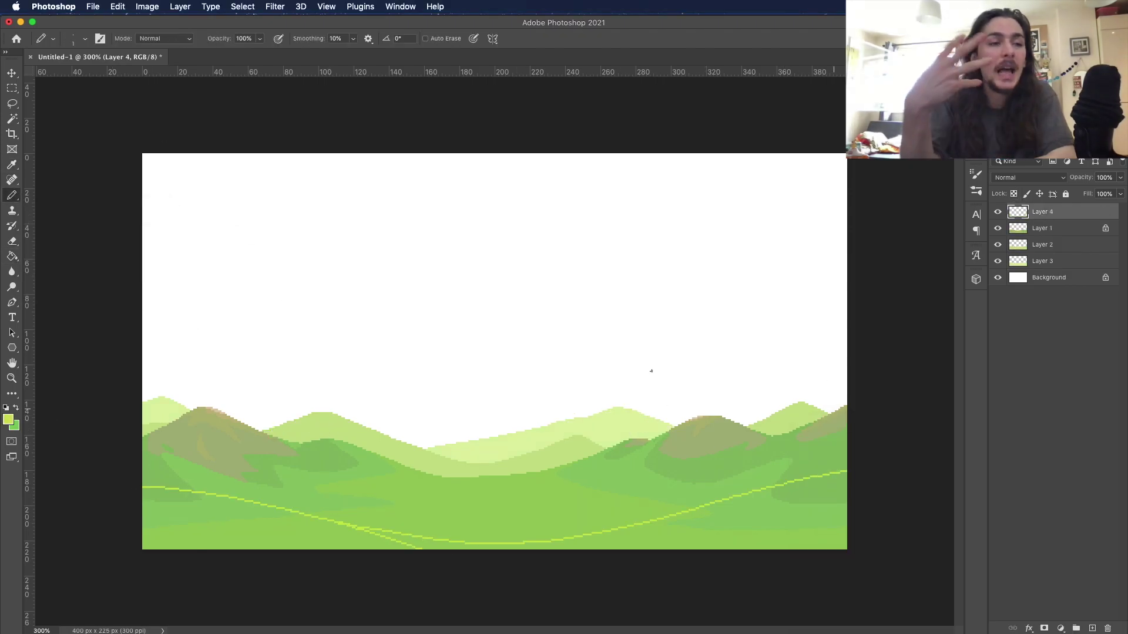
pyautogui.press('g')
pyautogui.click(825, 497)
pyautogui.press('super+z')
pyautogui.press('super+z')
pyautogui.click(12, 195)
pyautogui.press('super+z')
pyautogui.press('super+z')
# Step: Try two separate foreground hills in the scene's lower corners with a greener hue, and undo them
pyautogui.moveTo(476, 549); pyautogui.dragTo(847, 493)
pyautogui.moveTo(142, 487); pyautogui.dragTo(314, 548)
pyautogui.click(8, 420)
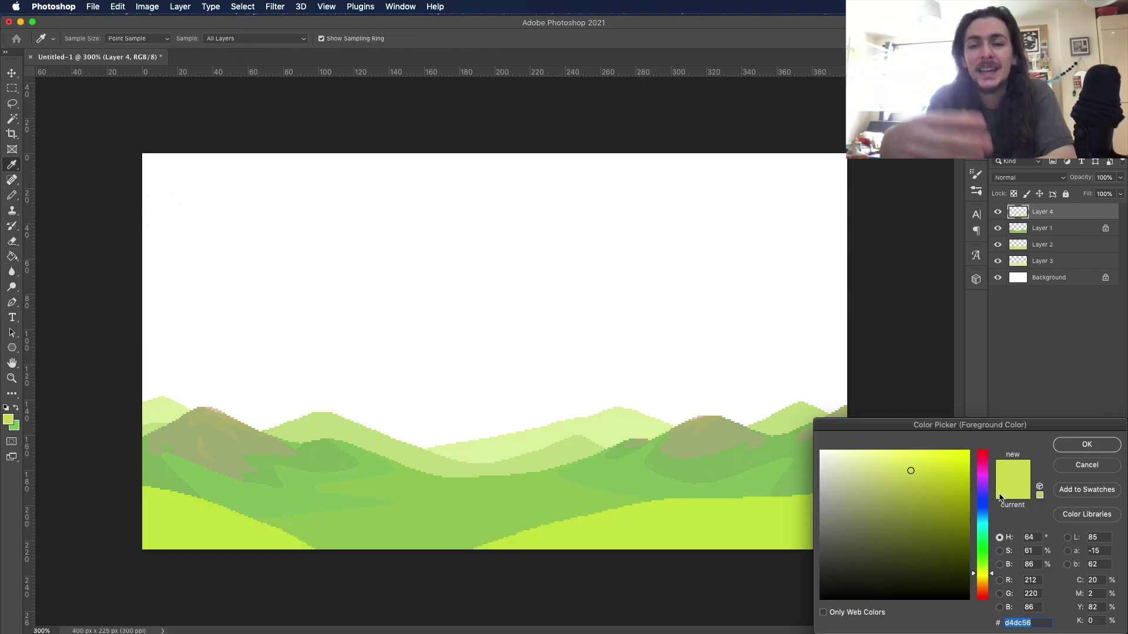
pyautogui.click(983, 562)
pyautogui.click(1087, 444)
pyautogui.click(205, 517)
pyautogui.press('super+z')
pyautogui.press('super+z')
pyautogui.press('super+z')
pyautogui.press('super+z')
pyautogui.press('super+z')
# Step: Try bright green foreground hills sloping down from both side edges of the scene, outlined and filled
pyautogui.press('b')
pyautogui.moveTo(142, 483); pyautogui.dragTo(377, 550)
pyautogui.click(205, 503)
pyautogui.moveTo(658, 549); pyautogui.dragTo(847, 490)
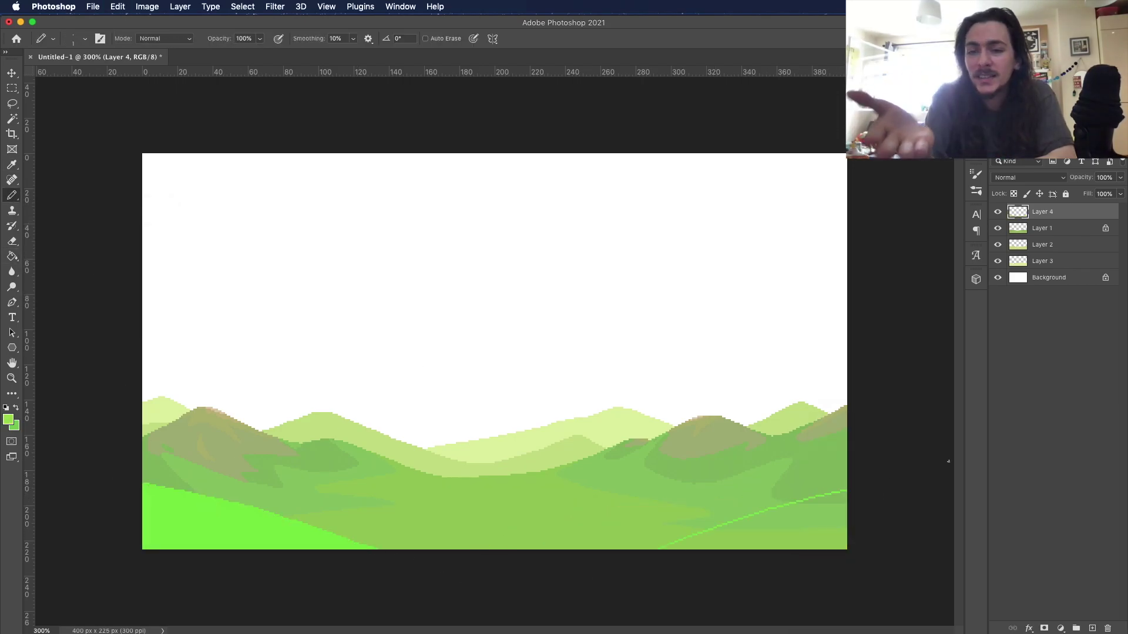
pyautogui.press('g')
pyautogui.click(811, 526)
# Step: Try outlining and filling darker green inner areas on the two bright green foreground hills
pyautogui.press('b')
pyautogui.moveTo(142, 487); pyautogui.dragTo(275, 549)
pyautogui.moveTo(847, 501); pyautogui.dragTo(709, 549)
pyautogui.press('g')
pyautogui.click(194, 528)
pyautogui.click(841, 526)
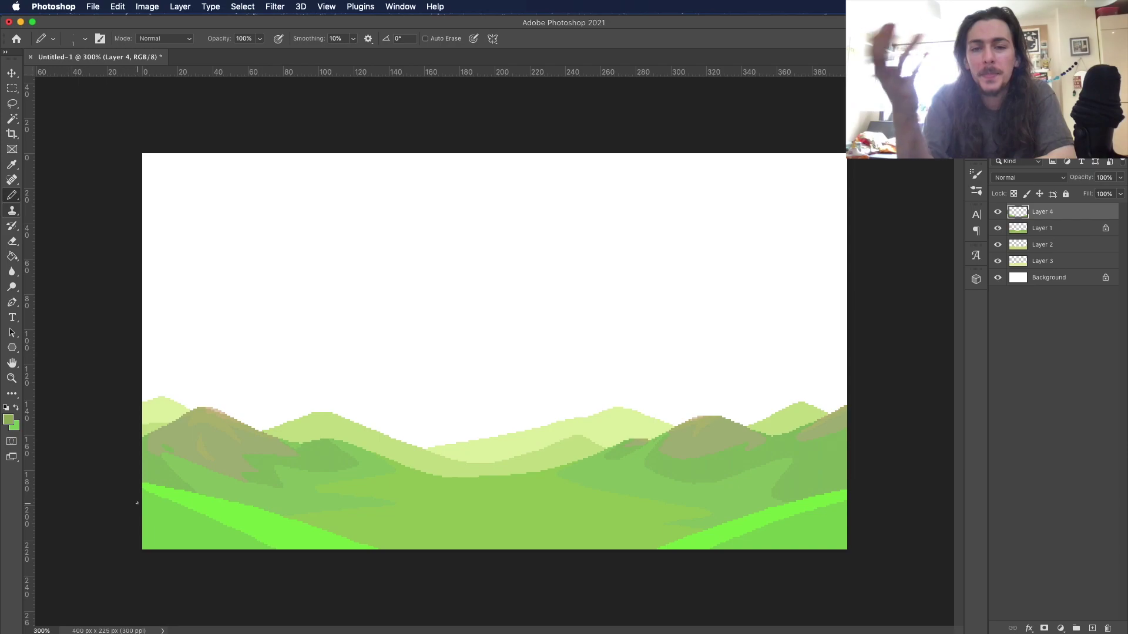
pyautogui.press('g')
pyautogui.click(845, 539)
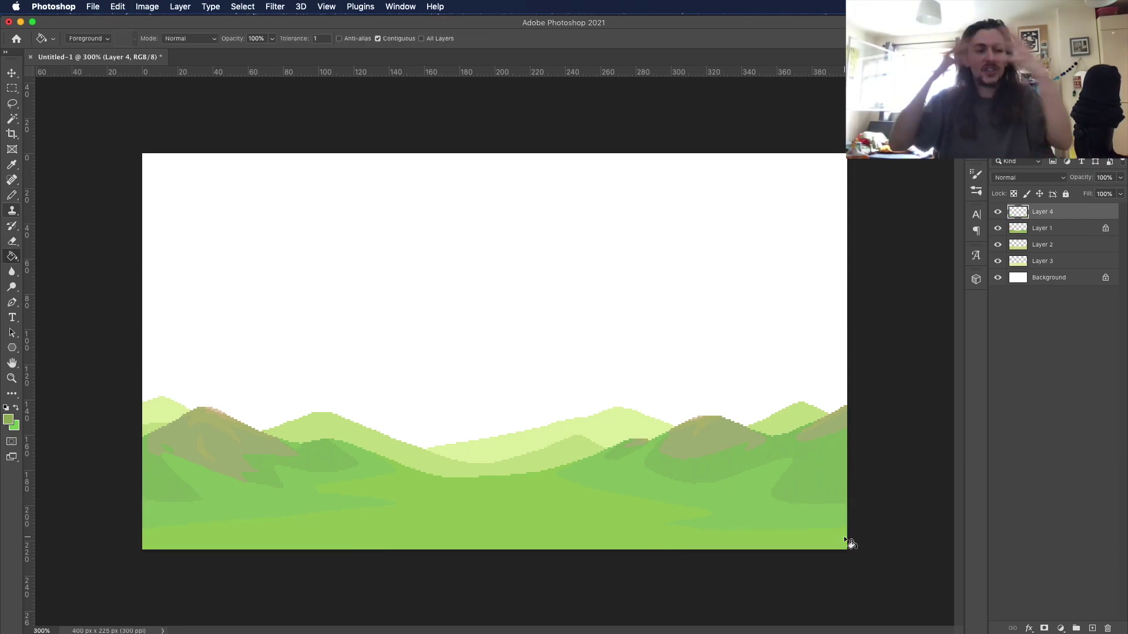
# Step: Choose a grey-brown foreground colour and outline rocks on the left slopes and around the valley centre on Layer 4
pyautogui.click(8, 420)
pyautogui.click(796, 423)
pyautogui.click(817, 431)
pyautogui.click(1085, 445)
pyautogui.press('b')
pyautogui.moveTo(386, 478); pyautogui.dragTo(437, 480)
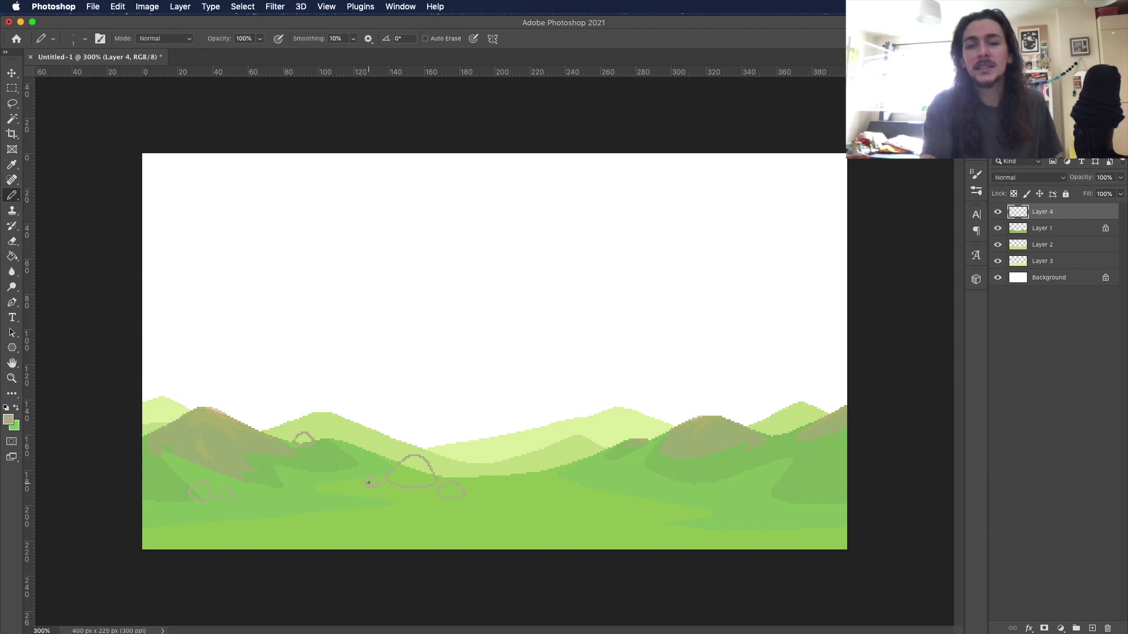
# Step: Outline more rocks at the scene's left edge, right of the valley centre, and in the lower-right foreground
pyautogui.moveTo(145, 481); pyautogui.dragTo(167, 504)
pyautogui.moveTo(557, 477); pyautogui.dragTo(578, 474)
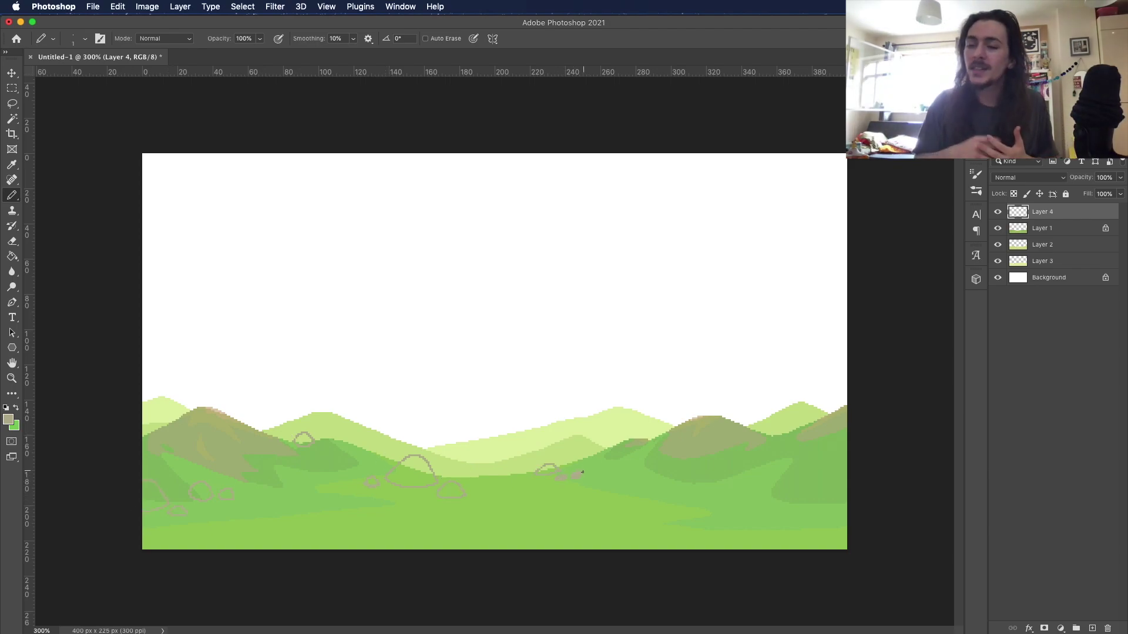
pyautogui.moveTo(654, 517); pyautogui.dragTo(716, 503)
# Step: Fill the outlined rocks on Layer 4 with grey-brown
pyautogui.click(12, 256)
pyautogui.click(200, 492)
pyautogui.click(303, 440)
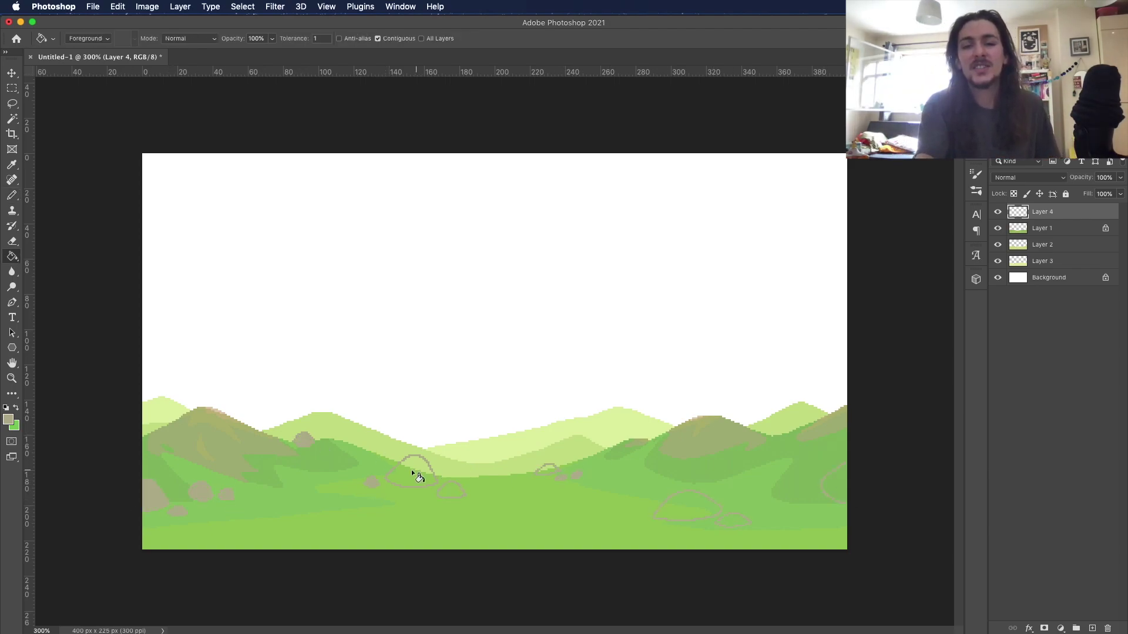
pyautogui.click(414, 474)
pyautogui.click(547, 470)
# Step: Outline additional rocks along the ridges, beside the large central boulder, and near the scene's right edge
pyautogui.click(11, 195)
pyautogui.moveTo(572, 462); pyautogui.dragTo(596, 453)
pyautogui.moveTo(440, 476); pyautogui.dragTo(462, 475)
pyautogui.moveTo(350, 445); pyautogui.dragTo(365, 450)
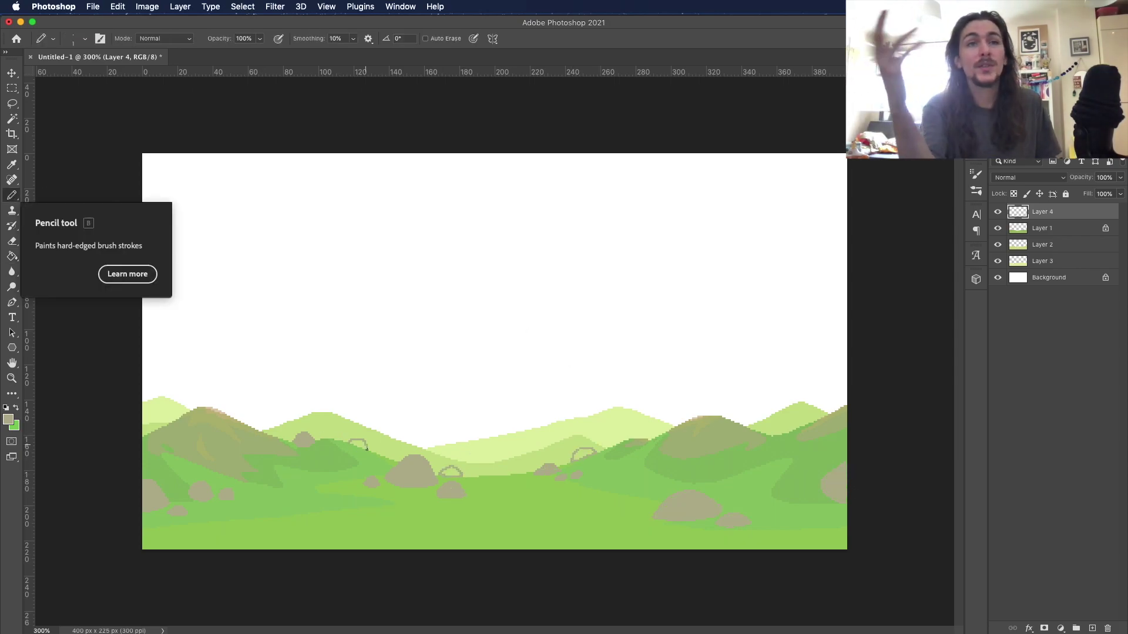
pyautogui.moveTo(846, 510); pyautogui.dragTo(846, 539)
pyautogui.moveTo(811, 473); pyautogui.dragTo(817, 477)
pyautogui.moveTo(803, 493); pyautogui.dragTo(817, 498)
# Step: Fill the newly outlined ridge and right-edge rocks with grey-brown
pyautogui.click(11, 256)
pyautogui.click(358, 445)
pyautogui.click(452, 473)
pyautogui.click(585, 454)
pyautogui.click(808, 490)
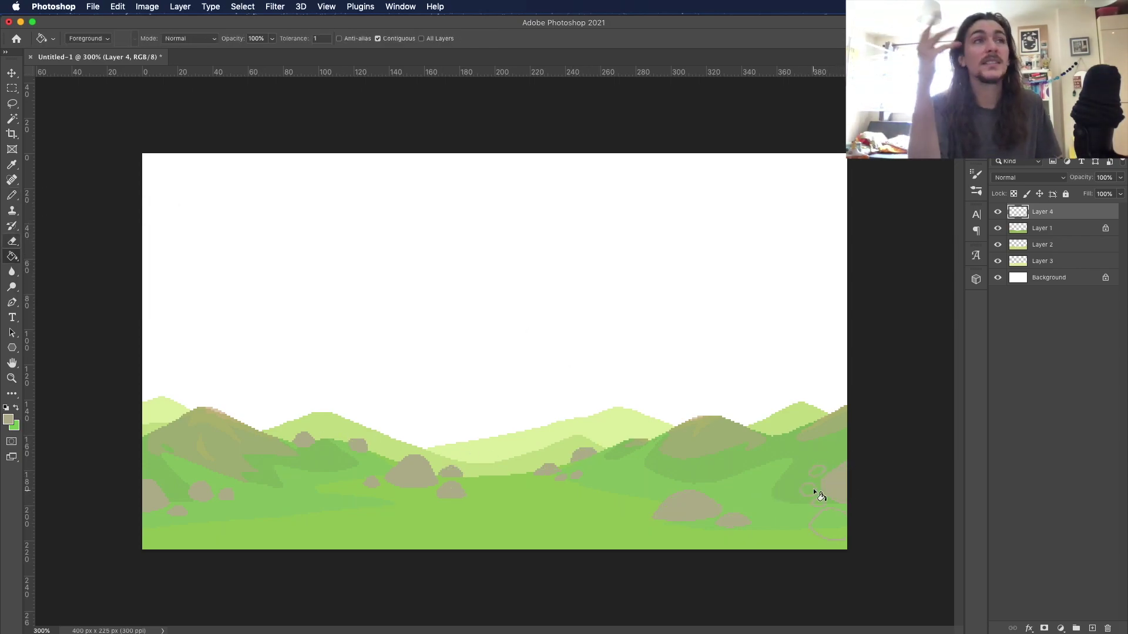
pyautogui.click(832, 525)
# Step: Outline a rock in the scene's lower-left corner and briefly hide and reshow Layer 4 to compare
pyautogui.click(12, 195)
pyautogui.moveTo(144, 520); pyautogui.dragTo(143, 539)
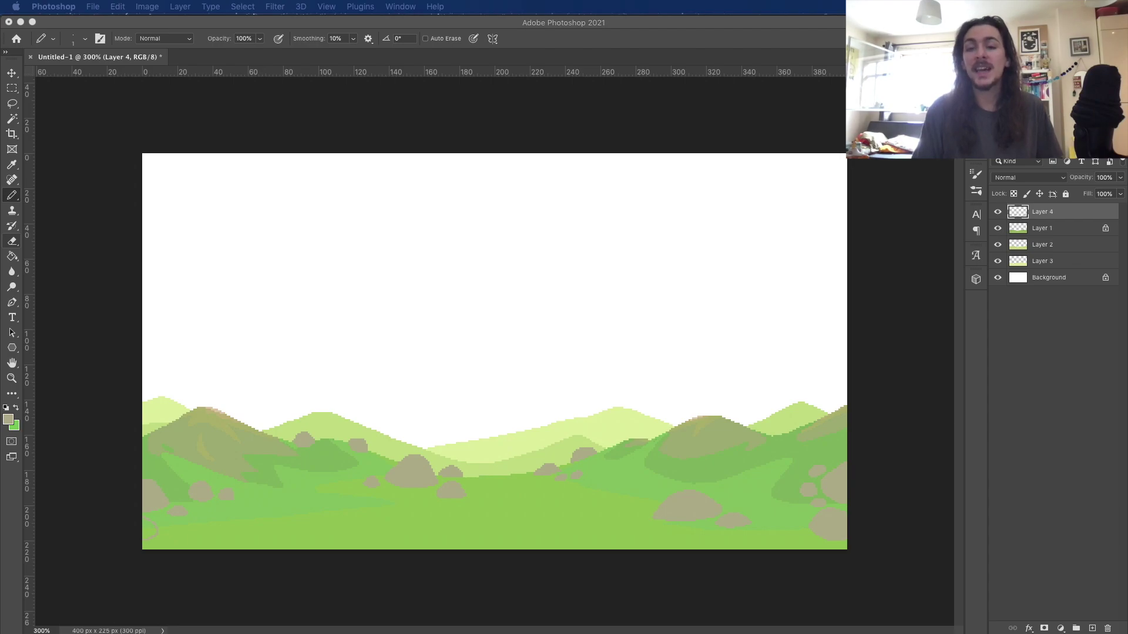
pyautogui.click(175, 178)
pyautogui.click(998, 212)
pyautogui.click(998, 212)
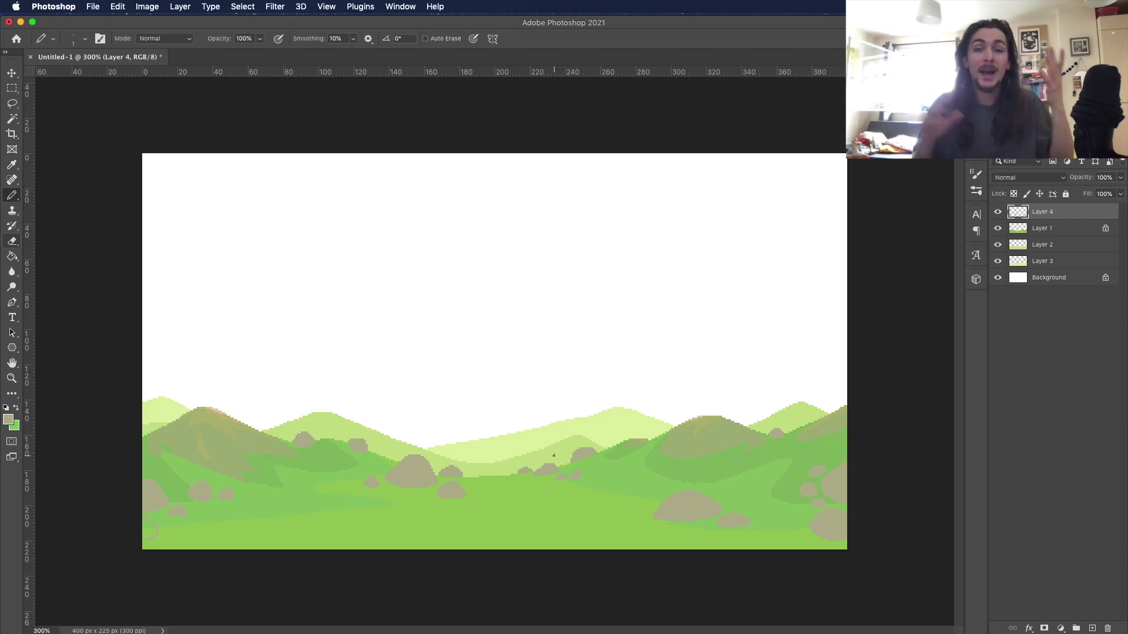
# Step: Lock Layer 4's transparent pixels and shade the small rocks near the valley centre with a lighter tone
pyautogui.press('/')
pyautogui.press('g')
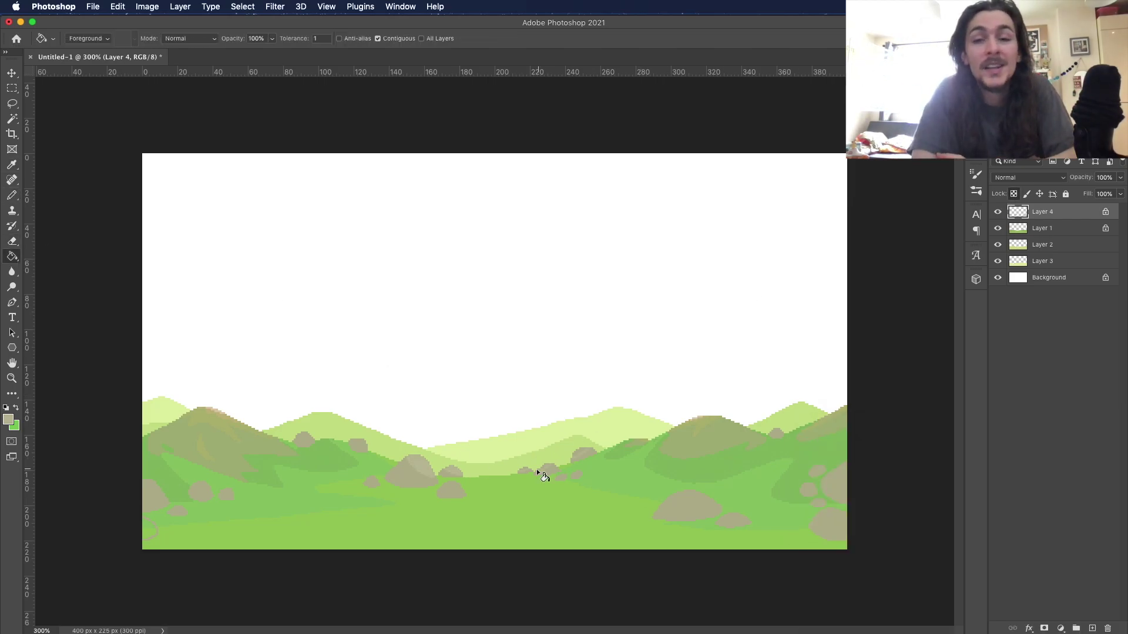
pyautogui.press('b')
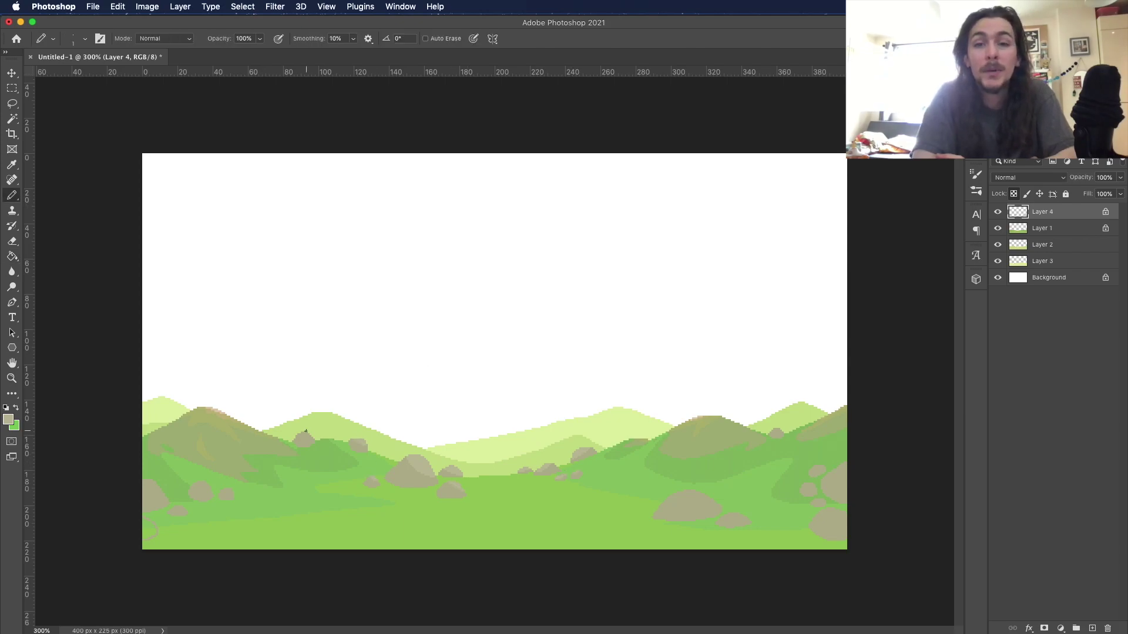
# Step: Sample the rock colour as the background colour, then fill the lower-left corner rock with transparency temporarily unlocked
pyautogui.click(12, 257)
pyautogui.click(14, 425)
pyautogui.click(171, 508)
pyautogui.press('Return')
pyautogui.click(1013, 194)
pyautogui.click(149, 529)
pyautogui.press('/')
# Step: Pencil the edges of the light faces on the remaining rocks and fill those faces
pyautogui.press('b')
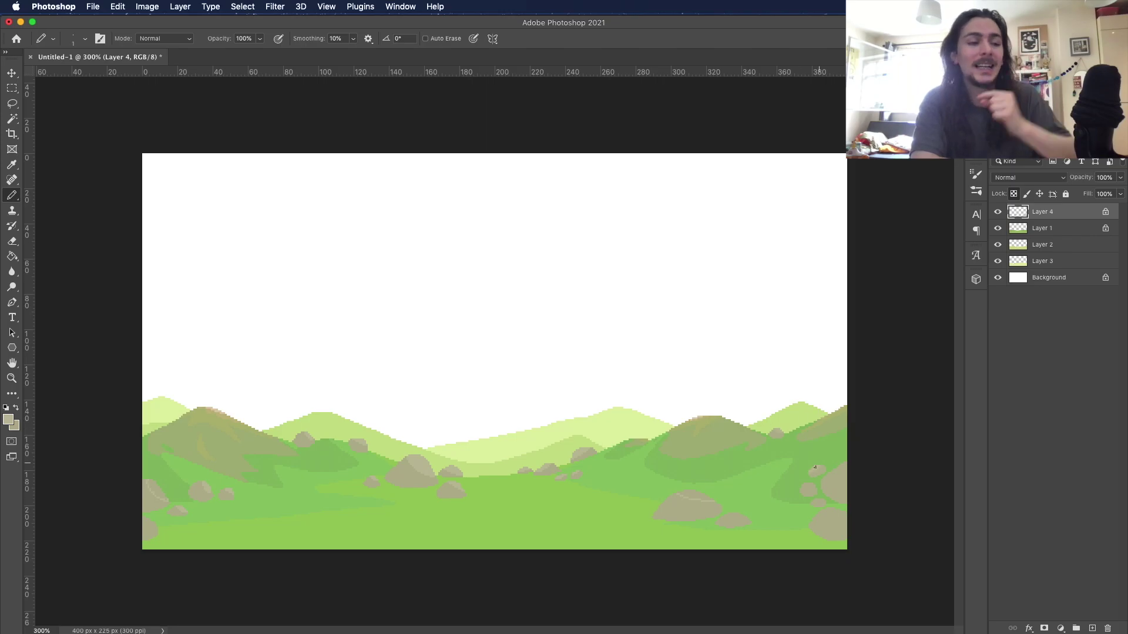
pyautogui.press('g')
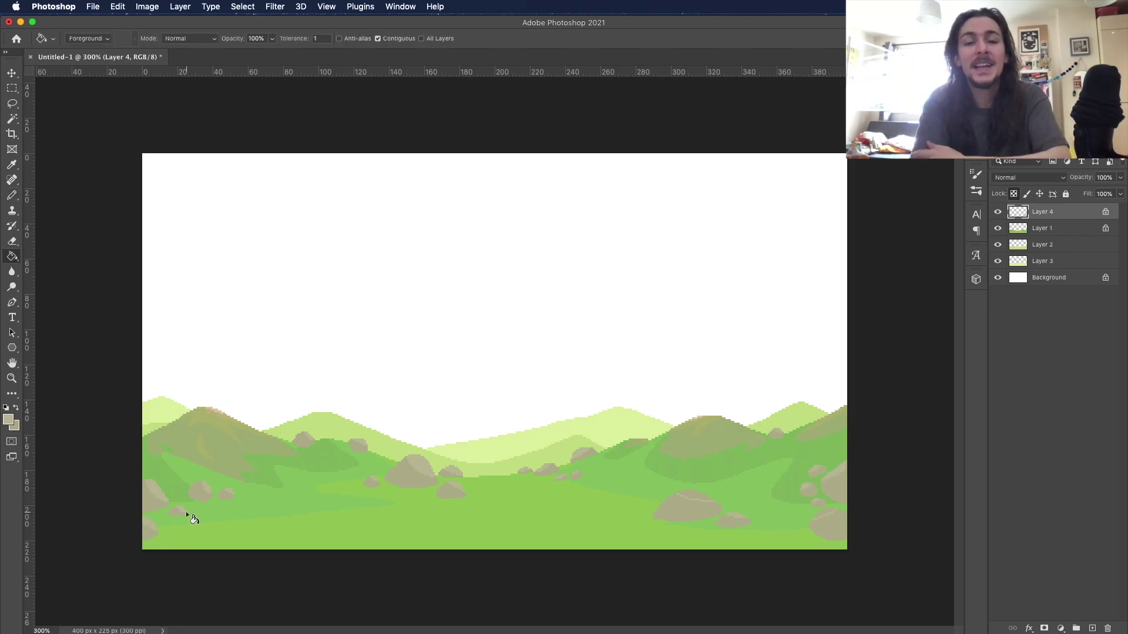
# Step: Outline the shaded undersides of the rocks with a darker grey-brown and fill them
pyautogui.press('b')
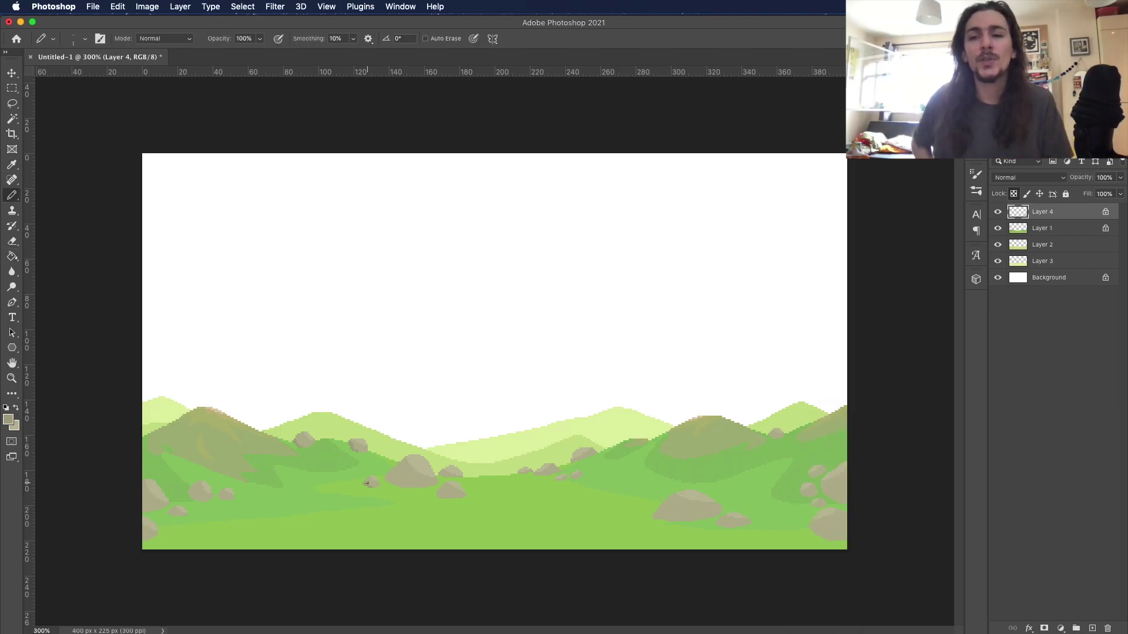
pyautogui.moveTo(386, 475); pyautogui.dragTo(401, 487)
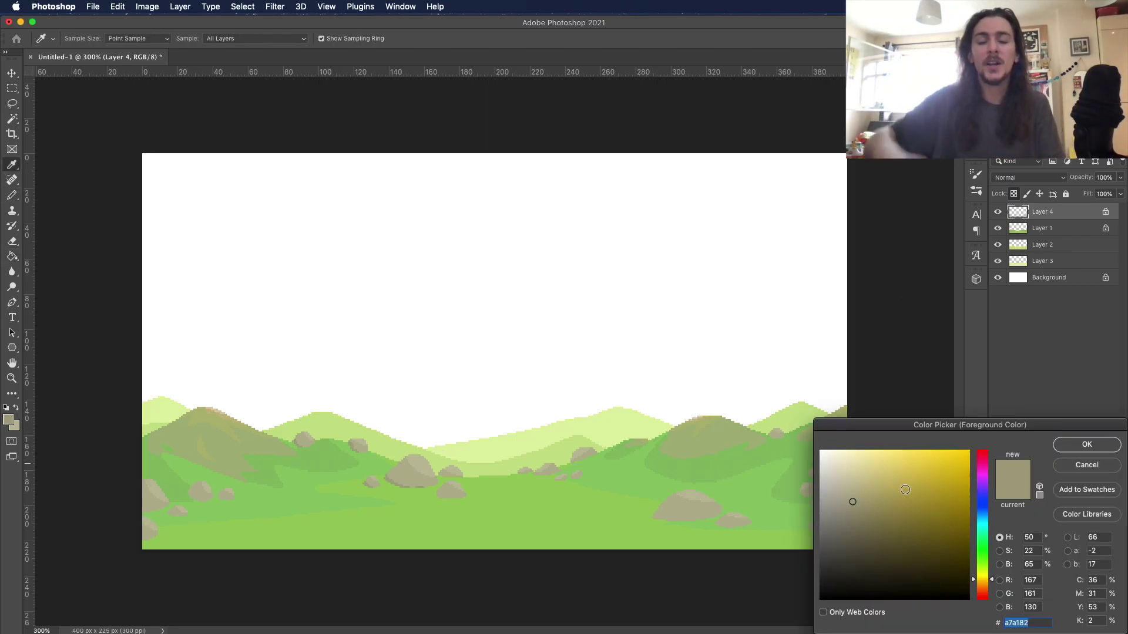
pyautogui.press('Return')
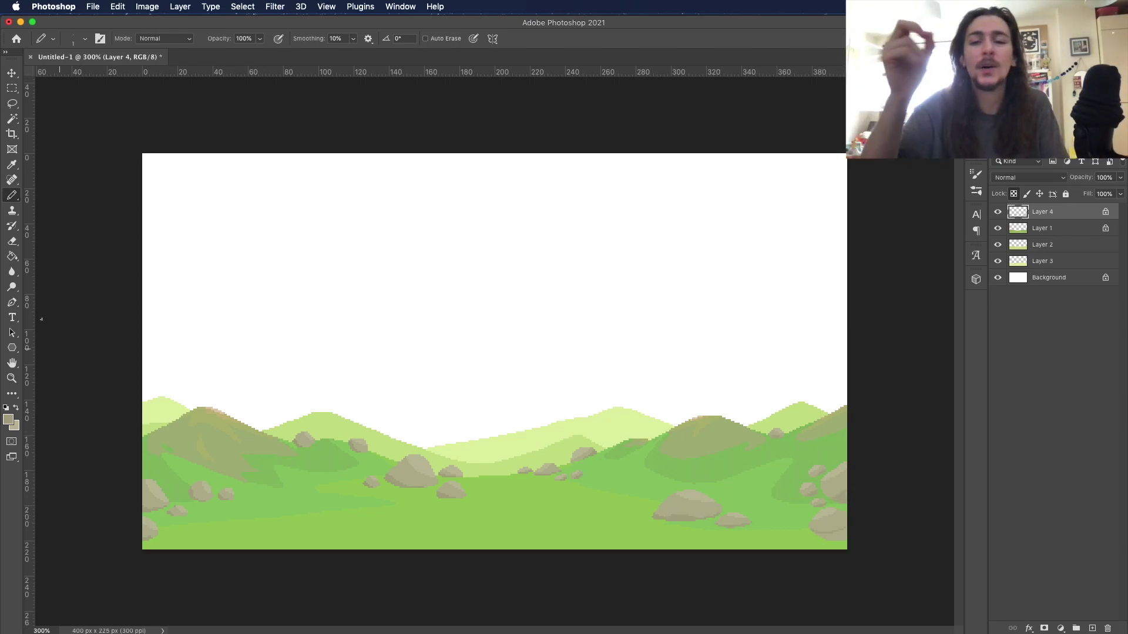
pyautogui.press('g')
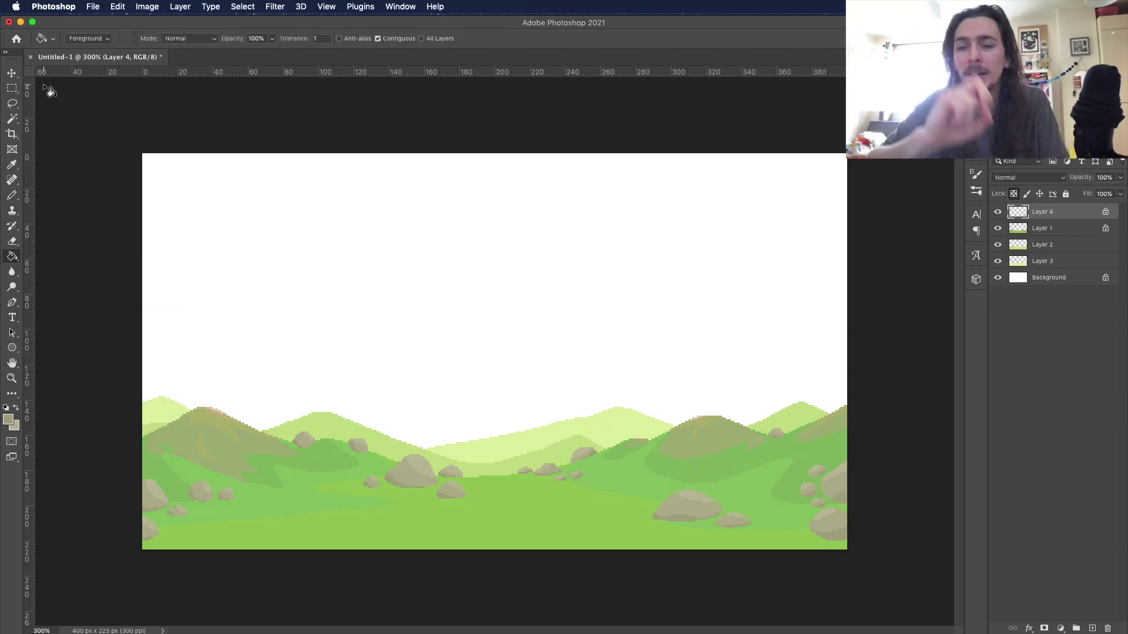
# Step: Draw the front grass area in b2d264 on a new layer directly above Layer 1 and fill it to the bottom edge
pyautogui.click(1043, 228)
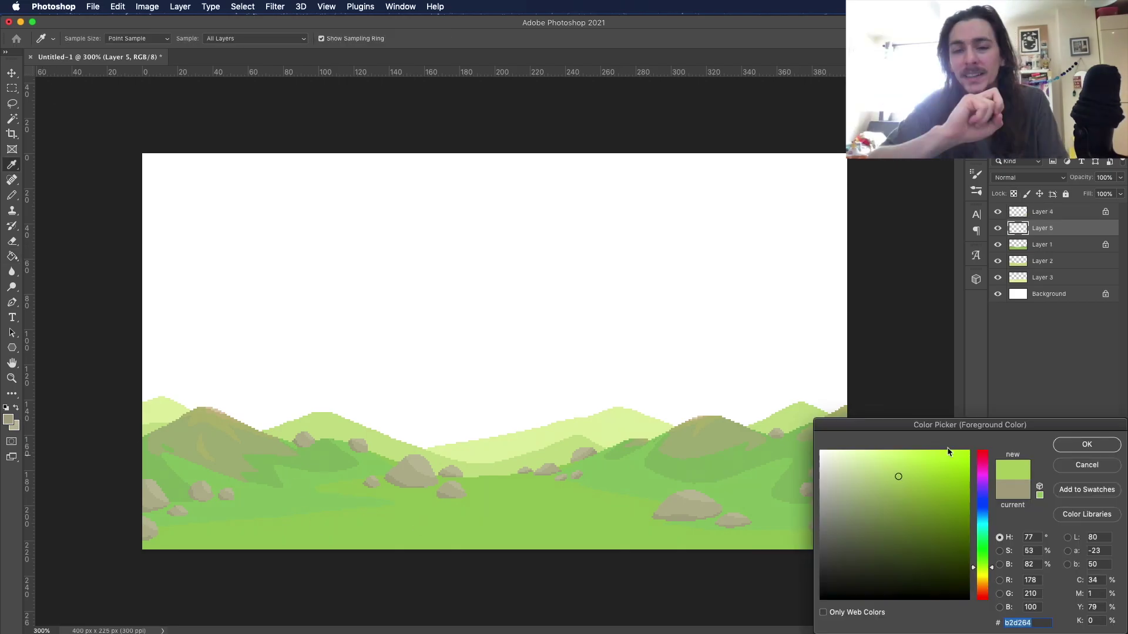
pyautogui.click(1086, 445)
pyautogui.moveTo(159, 487)
pyautogui.mouseDown()
pyautogui.moveTo(705, 501)
pyautogui.moveTo(843, 468)
pyautogui.mouseUp()
pyautogui.press('g')
pyautogui.click(327, 541)
# Step: Select the rocks around the valley centre on Layer 4 and cut them to a new layer
pyautogui.click(1039, 212)
pyautogui.press('m')
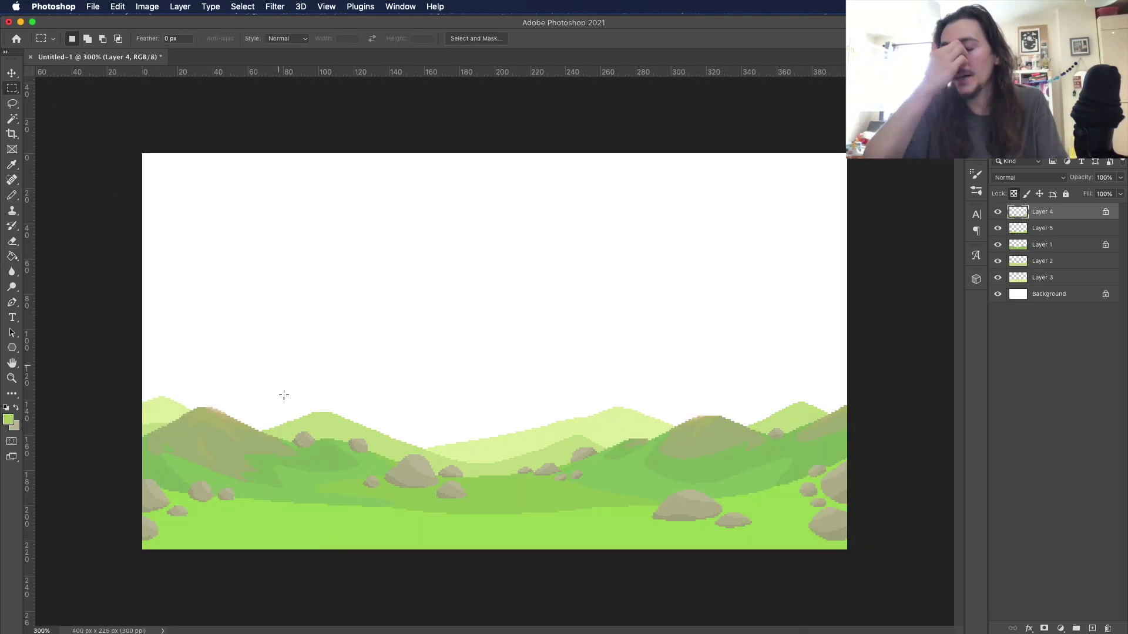
pyautogui.moveTo(277, 380); pyautogui.dragTo(622, 506)
pyautogui.press('super+j')
# Step: Cut the large central boulder and its neighbouring rocks to a separate layer and move them to the scene's left edge
pyautogui.moveTo(355, 460); pyautogui.dragTo(523, 517)
pyautogui.moveTo(390, 442)
pyautogui.keyDown('shift'); pyautogui.mouseDown()
pyautogui.moveTo(604, 494)
pyautogui.moveTo(497, 493)
pyautogui.mouseUp(); pyautogui.keyUp('shift')
pyautogui.click(180, 6)
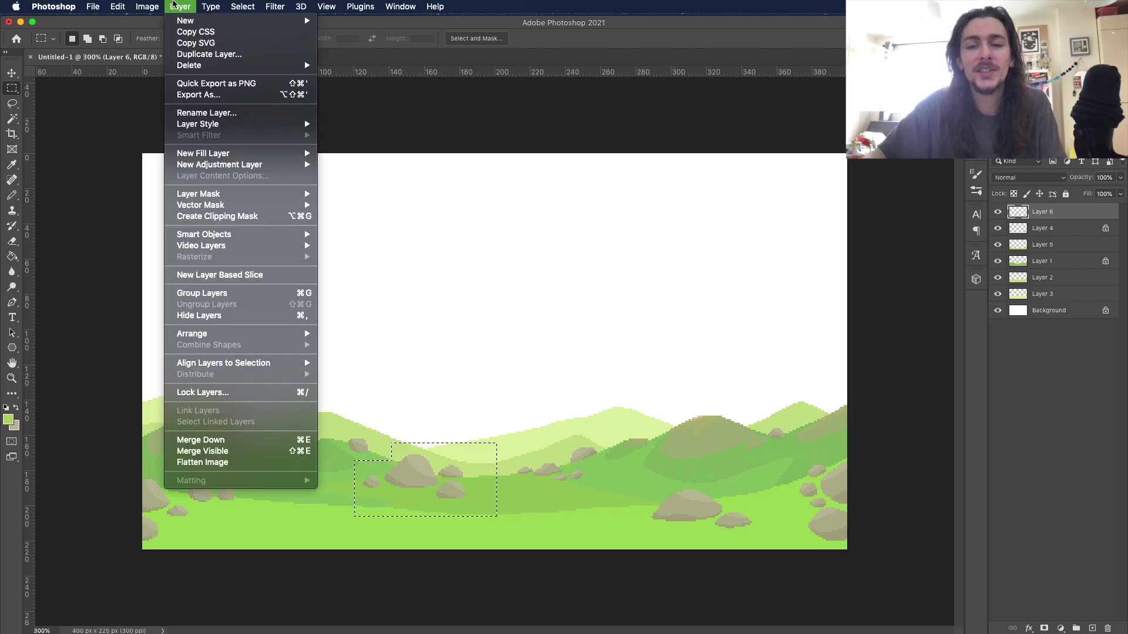
pyautogui.press('shift+super+j')
pyautogui.click(11, 73)
pyautogui.moveTo(416, 475); pyautogui.dragTo(208, 510)
pyautogui.moveTo(208, 510); pyautogui.dragTo(141, 495)
pyautogui.click(12, 88)
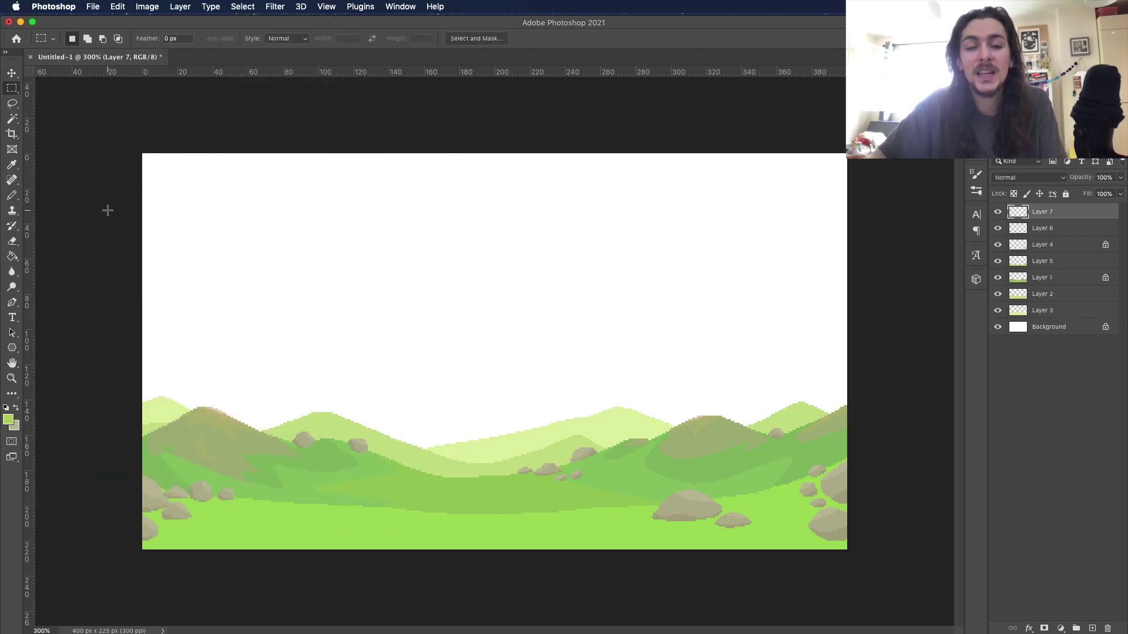
# Step: Move Layer 6 directly above Layer 1 and scatter small grey-brown stones around the valley rocks with the Pencil
pyautogui.press('b')
pyautogui.moveTo(1043, 228); pyautogui.dragTo(1049, 266)
pyautogui.click(8, 420)
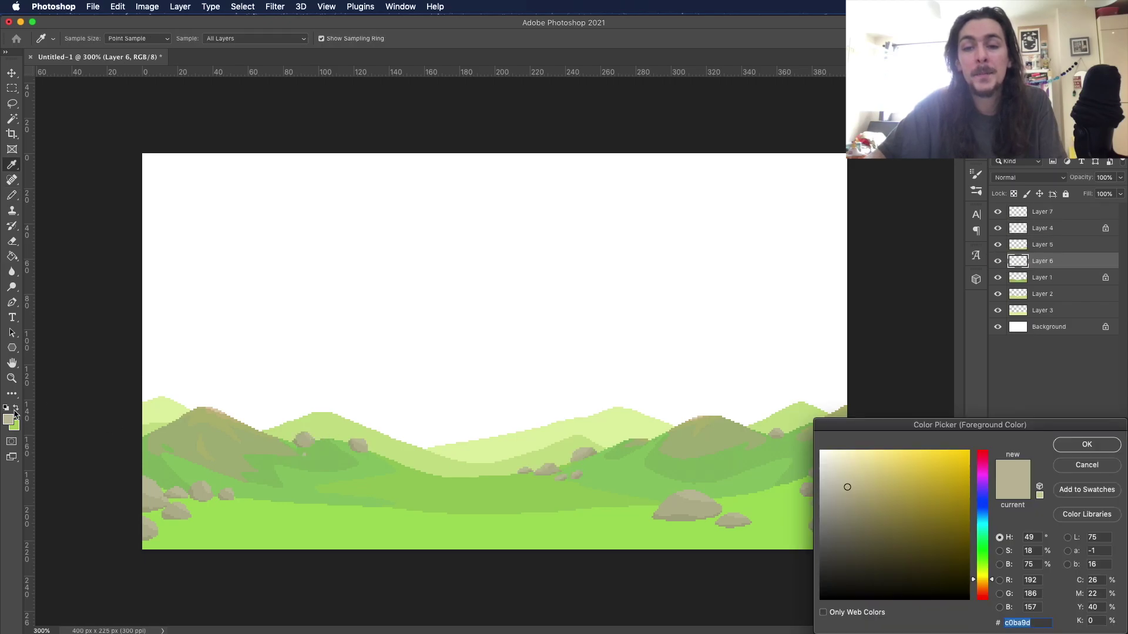
pyautogui.click(306, 442)
pyautogui.press('Return')
pyautogui.click(305, 453)
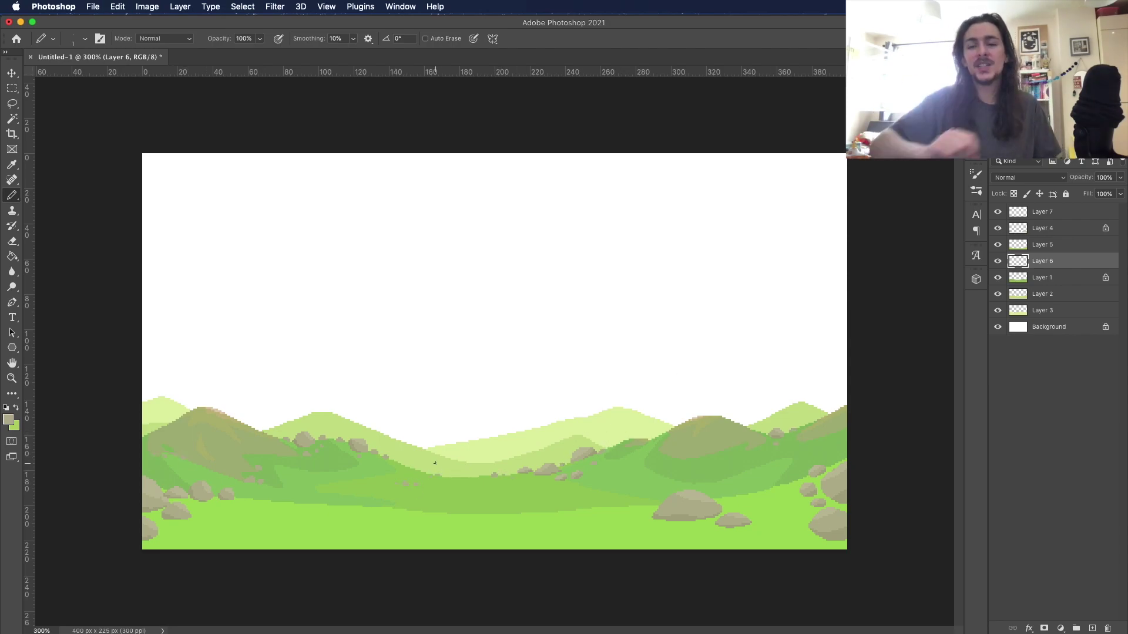
# Step: Recolour the middle-distance hills on Layer 2 with a soft, cool light green fill
pyautogui.click(8, 419)
pyautogui.click(226, 438)
pyautogui.click(1087, 444)
pyautogui.click(1043, 294)
pyautogui.press('g')
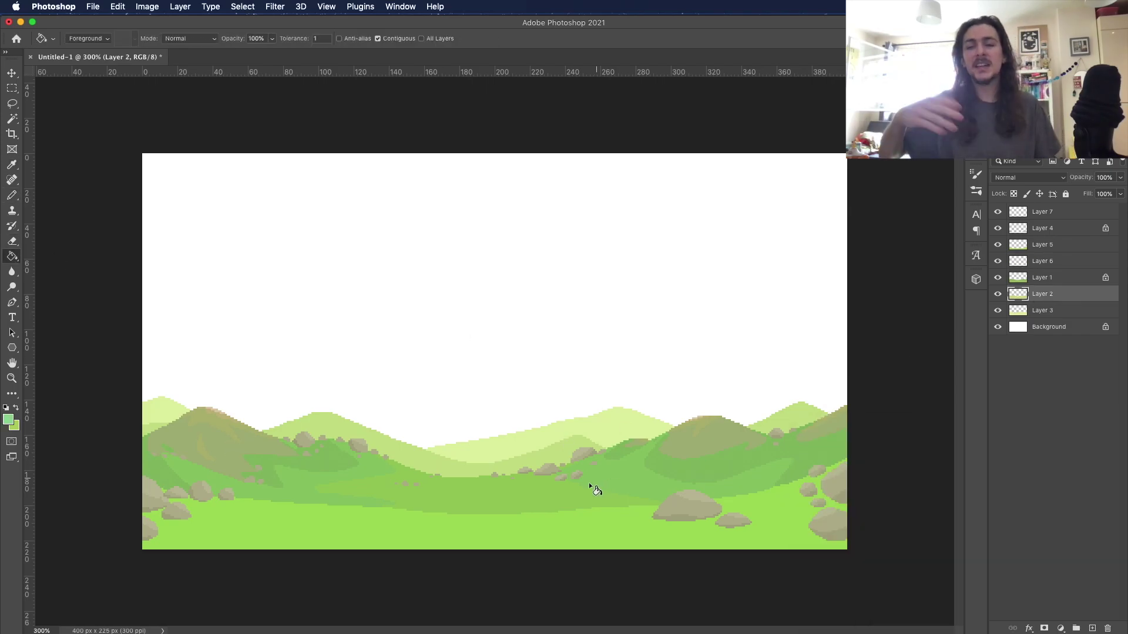
pyautogui.click(8, 420)
pyautogui.click(1087, 444)
pyautogui.click(152, 436)
pyautogui.press('super+z')
pyautogui.press('super+shift+z')
pyautogui.click(9, 420)
pyautogui.click(1087, 444)
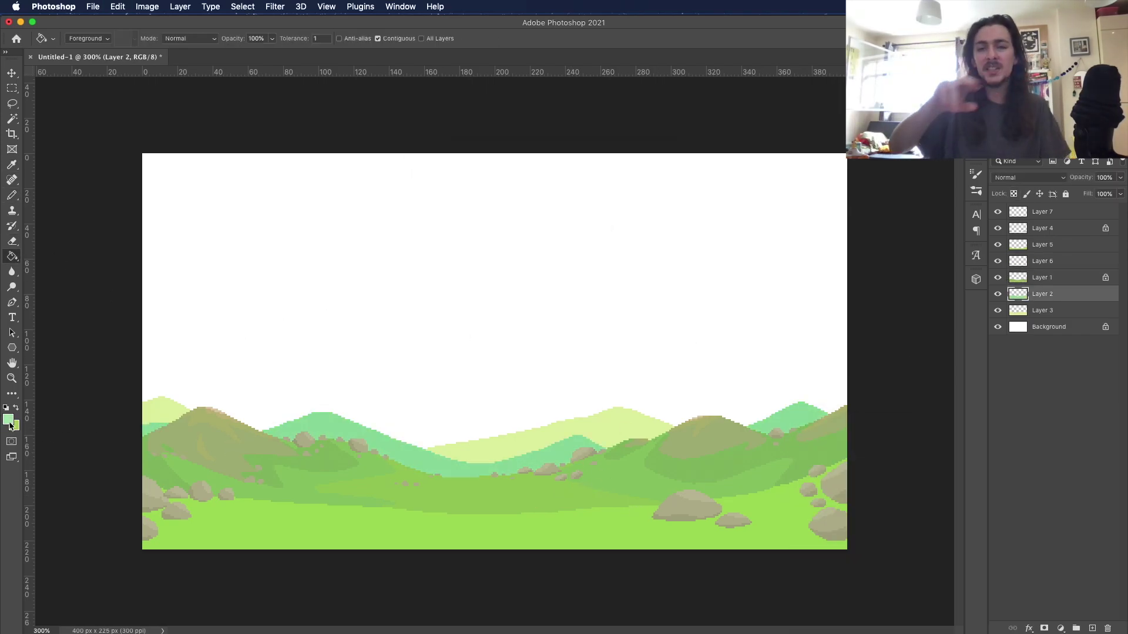
pyautogui.click(322, 429)
# Step: Recolour the farthest hills on Layer 3 with a very pale mint green fill
pyautogui.click(8, 420)
pyautogui.click(1087, 444)
pyautogui.click(1042, 311)
pyautogui.click(622, 441)
# Step: Draw taller light-green hills at both edges of the scene on a new layer above Layer 2 and fill them
pyautogui.click(10, 418)
pyautogui.click(1087, 444)
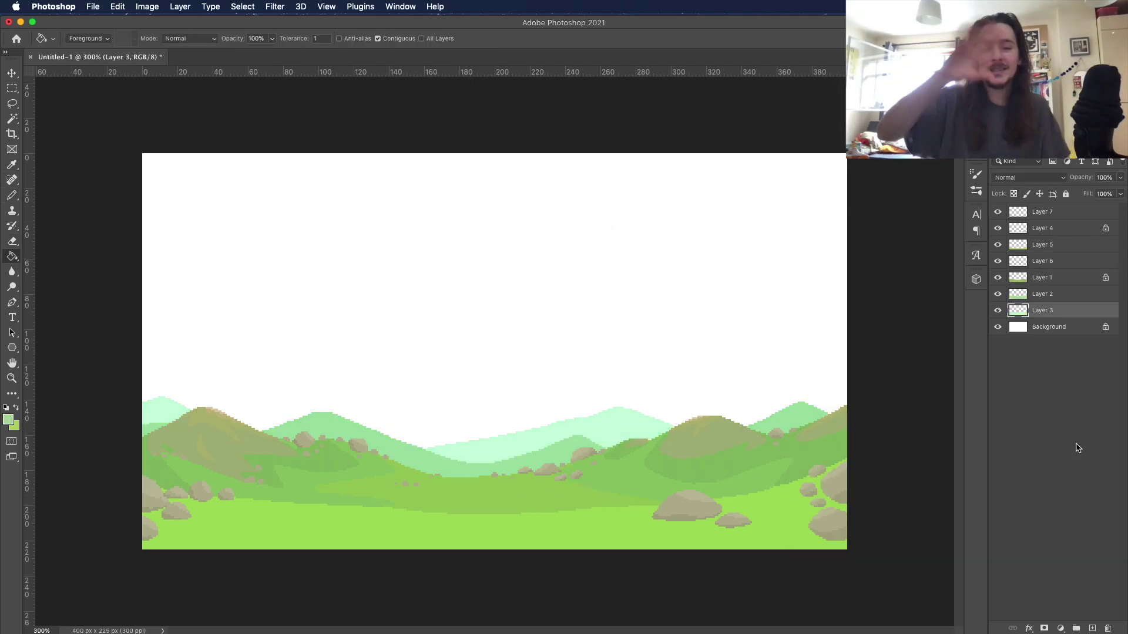
pyautogui.click(1042, 293)
pyautogui.click(1092, 628)
pyautogui.press('b')
pyautogui.moveTo(205, 407); pyautogui.dragTo(142, 383)
pyautogui.moveTo(739, 422); pyautogui.dragTo(846, 372)
pyautogui.press('g')
pyautogui.click(175, 414)
pyautogui.click(805, 415)
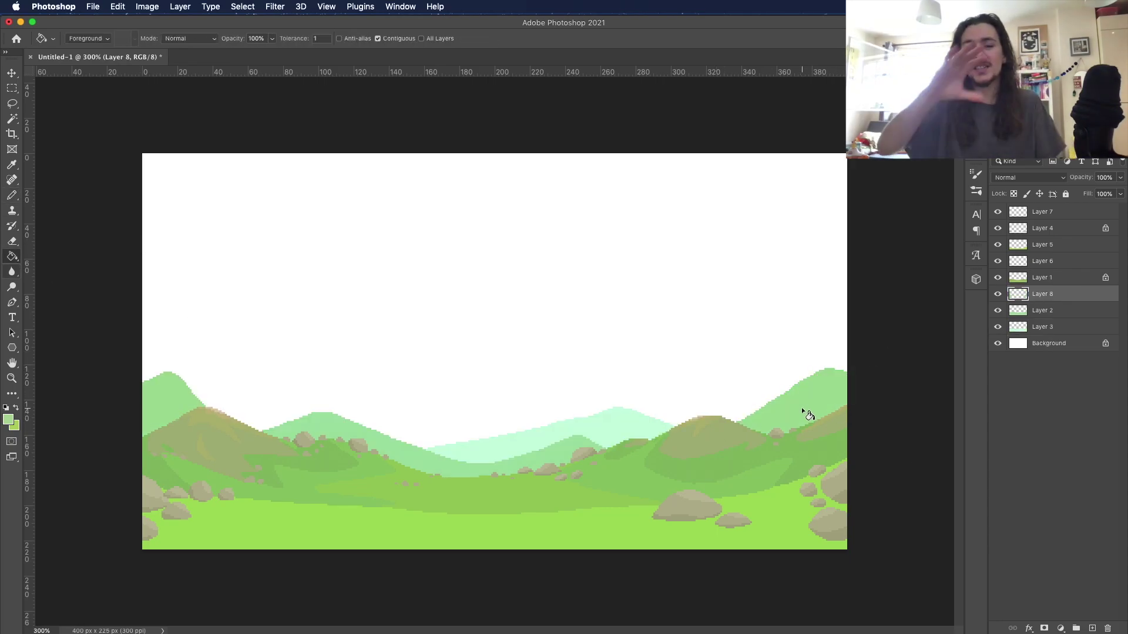
# Step: Trim the left-edge hill on Layer 8 with the Eraser so its peak is lower and closer to the canvas edge
pyautogui.press('e')
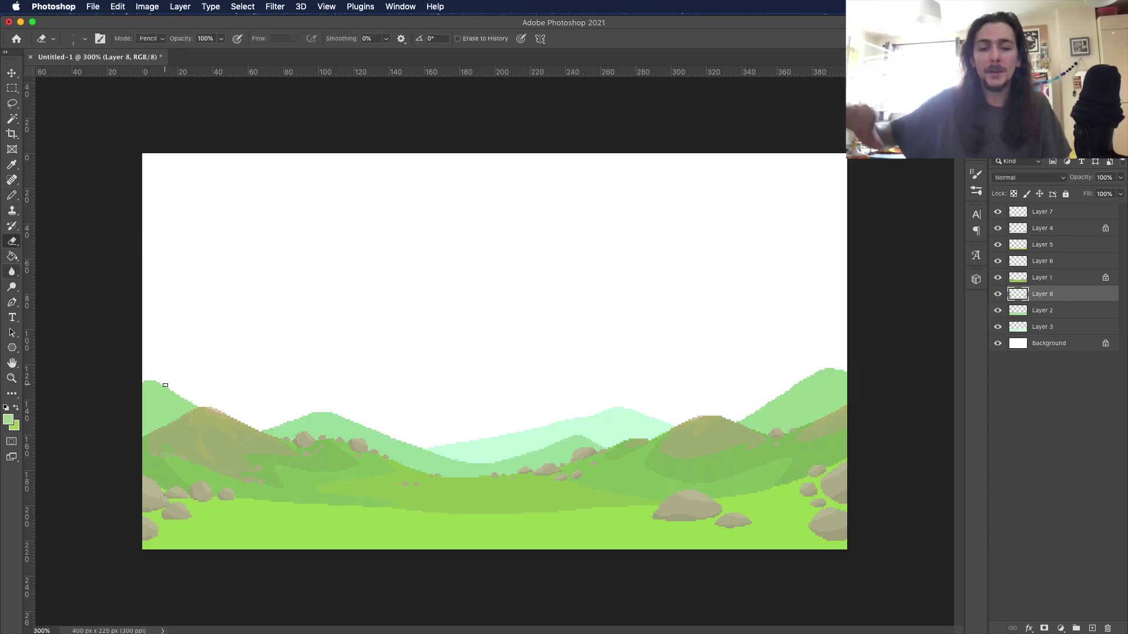
pyautogui.press('b')
pyautogui.press('super+z')
# Step: Lock Layer 8's transparent pixels and paint muted yellow-green highlights on both edge hills' peaks
pyautogui.click(8, 420)
pyautogui.click(1087, 444)
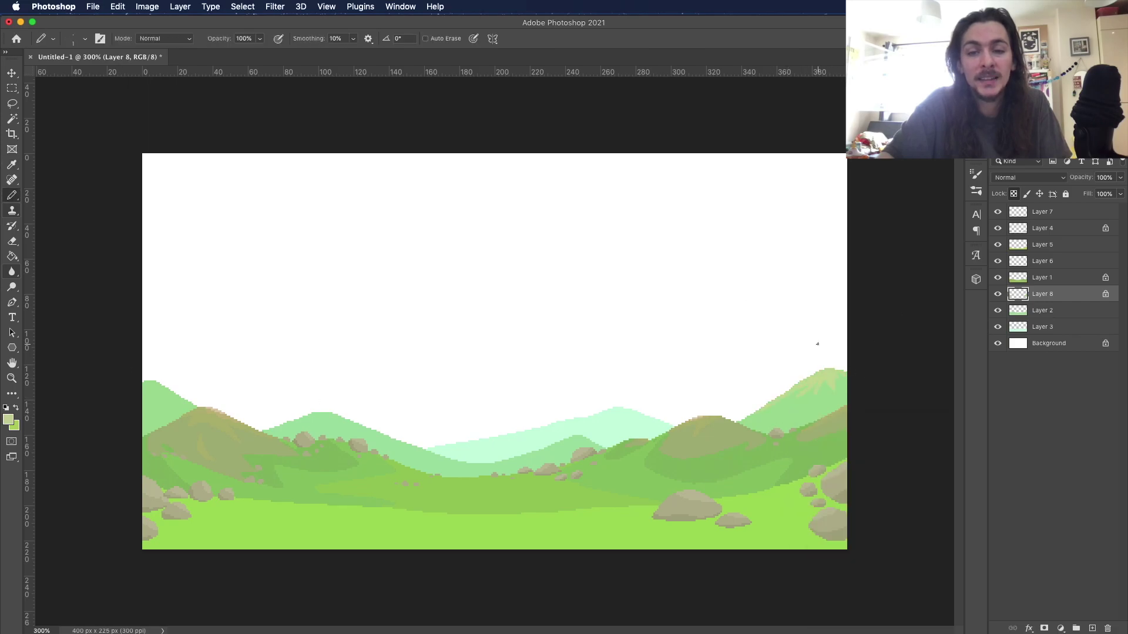
pyautogui.moveTo(145, 398); pyautogui.dragTo(187, 402)
pyautogui.press('g')
pyautogui.click(157, 373)
# Step: Add lighter cream highlights to the peaks of the edge hills
pyautogui.press('b')
pyautogui.click(9, 420)
pyautogui.click(854, 464)
pyautogui.click(1087, 444)
pyautogui.moveTo(797, 385); pyautogui.dragTo(820, 373)
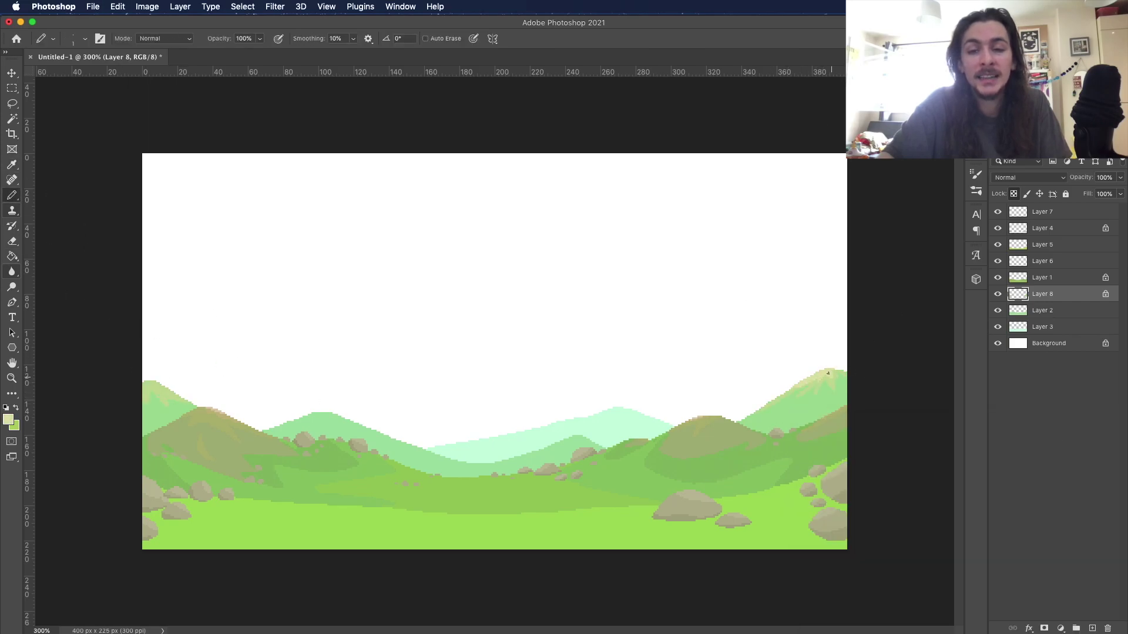
pyautogui.press('z')
pyautogui.keyDown('alt'); pyautogui.click(614, 260); pyautogui.keyUp('alt')
pyautogui.keyDown('alt'); pyautogui.click(614, 259); pyautogui.keyUp('alt')
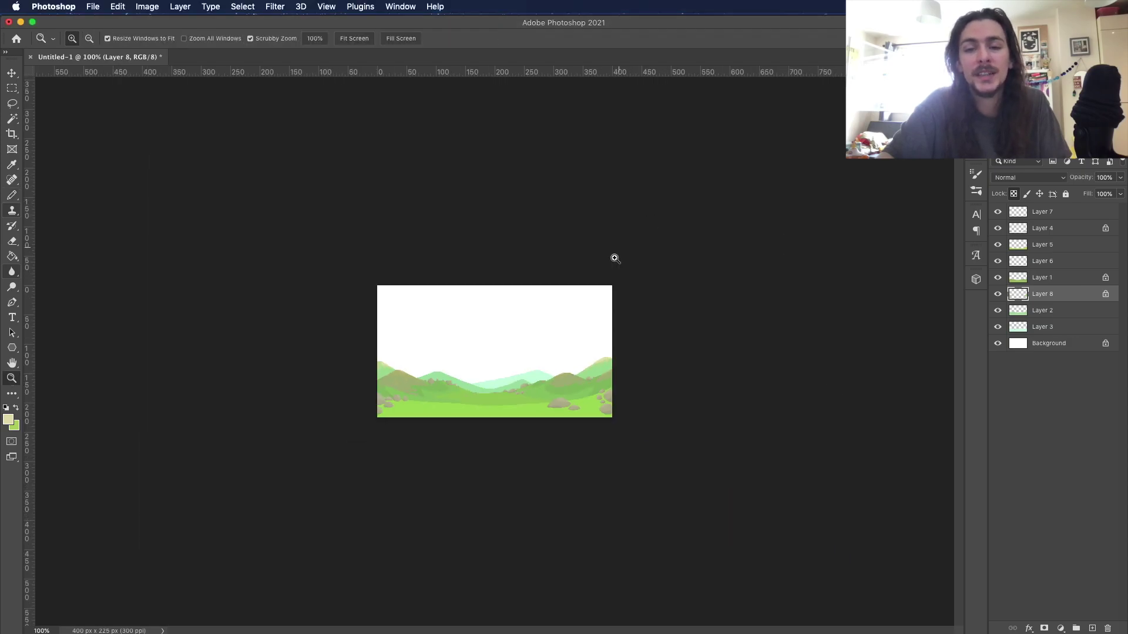
pyautogui.click(653, 373)
pyautogui.click(652, 372)
# Step: Draw a jagged dark-green pine treeline on the left hill on a new layer above Layer 6 and fill it
pyautogui.click(8, 419)
pyautogui.click(202, 442)
pyautogui.click(1087, 444)
pyautogui.click(1045, 261)
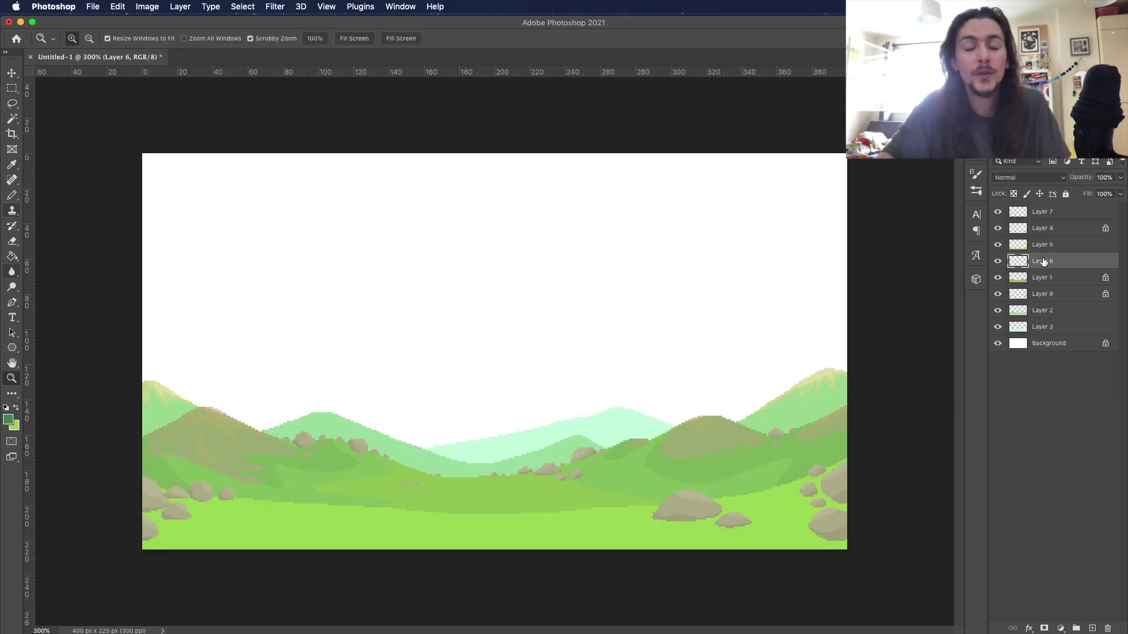
pyautogui.press('alt+shift+super+n')
pyautogui.press('b')
pyautogui.moveTo(142, 436); pyautogui.dragTo(156, 439)
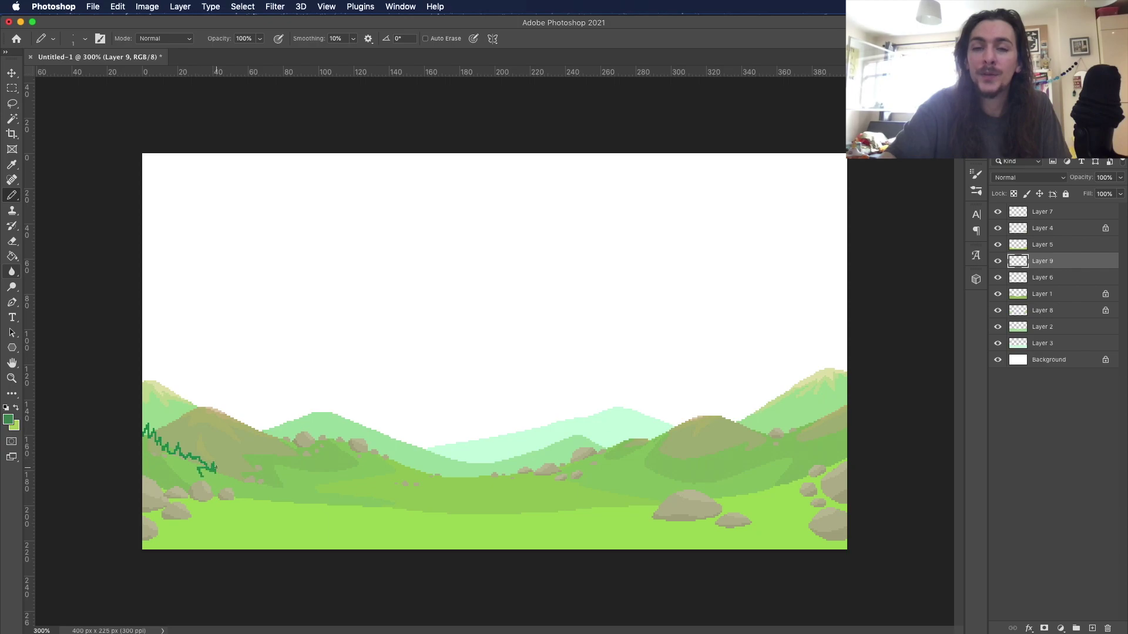
pyautogui.moveTo(228, 473); pyautogui.dragTo(224, 474)
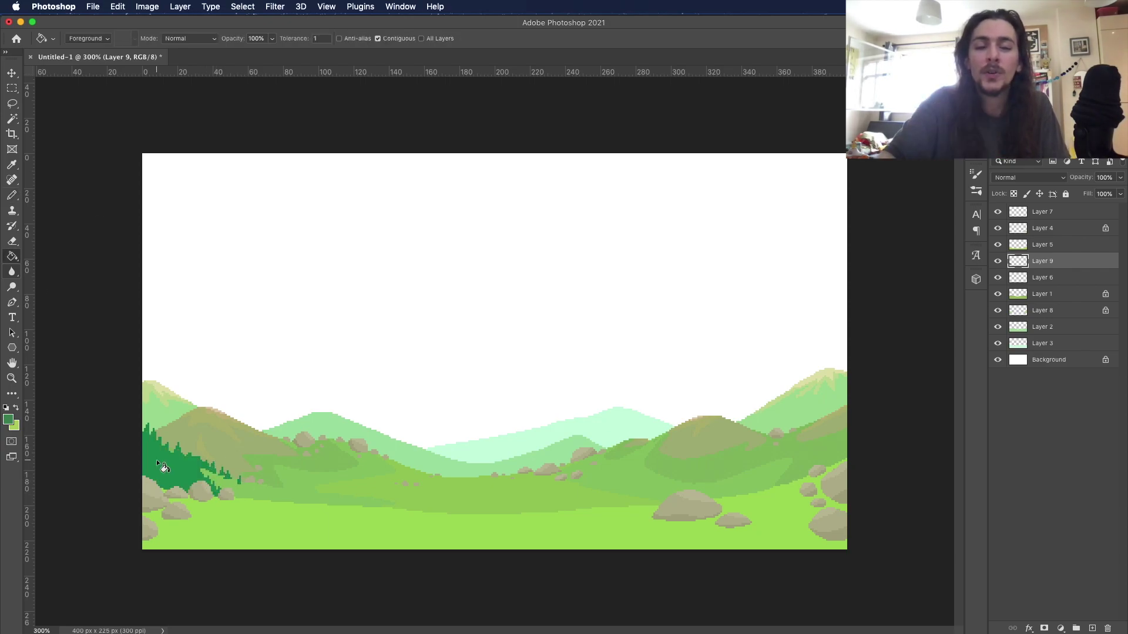
# Step: Draw a matching dark-green pine treeline on the right hill and fill it
pyautogui.moveTo(814, 437); pyautogui.dragTo(846, 432)
pyautogui.moveTo(775, 454)
pyautogui.mouseDown()
pyautogui.moveTo(763, 465)
pyautogui.moveTo(795, 479)
pyautogui.moveTo(746, 468)
pyautogui.mouseUp()
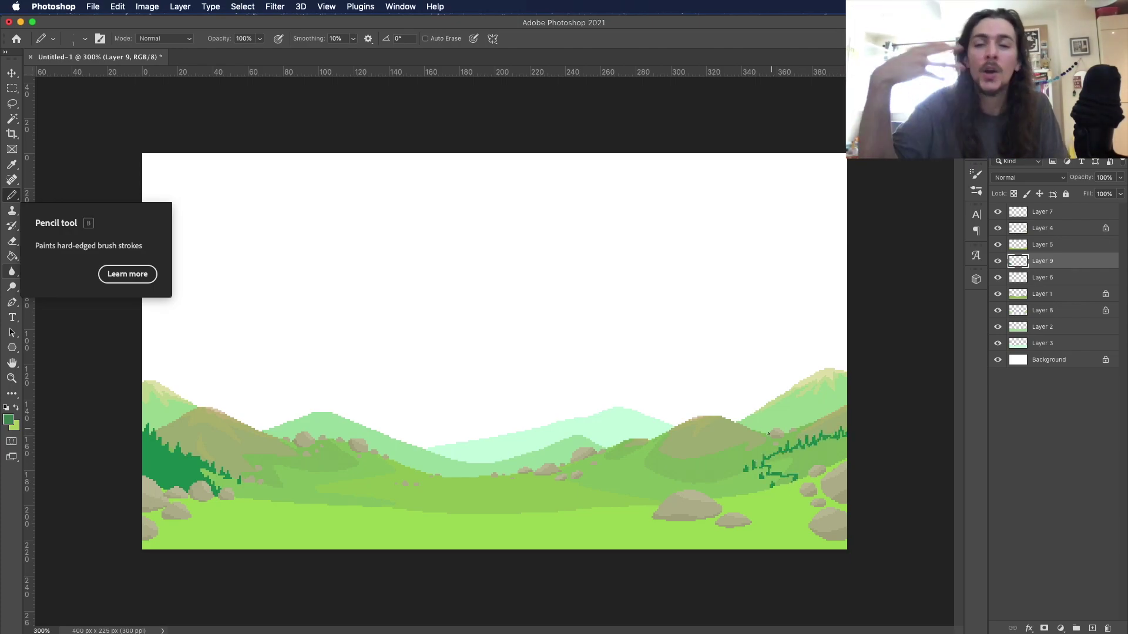
pyautogui.press('g')
pyautogui.click(823, 455)
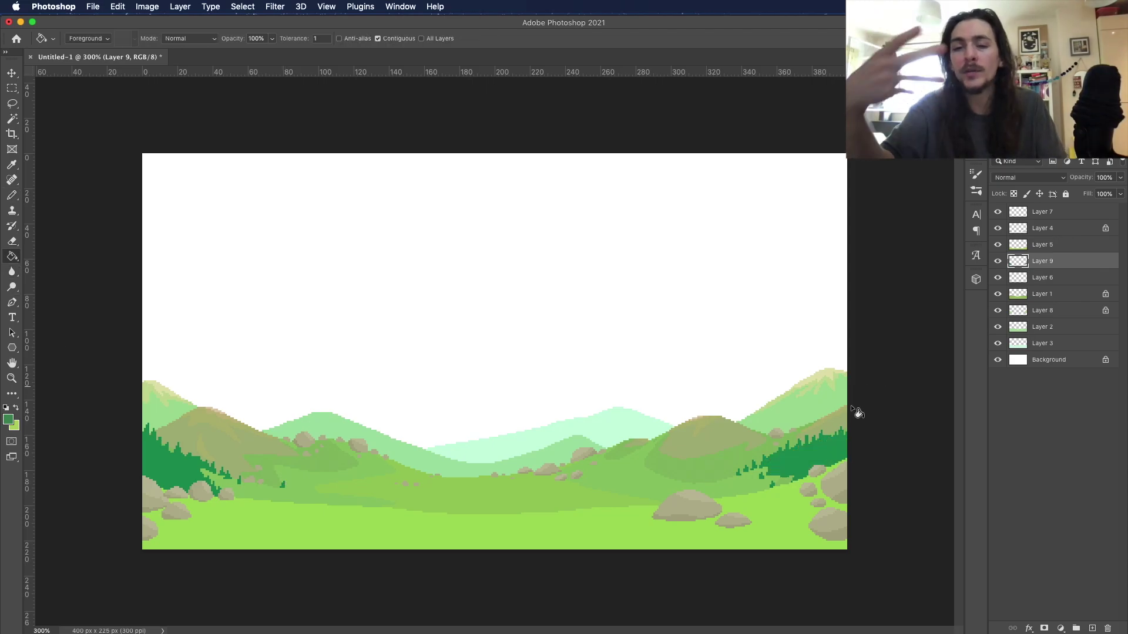
pyautogui.press('b')
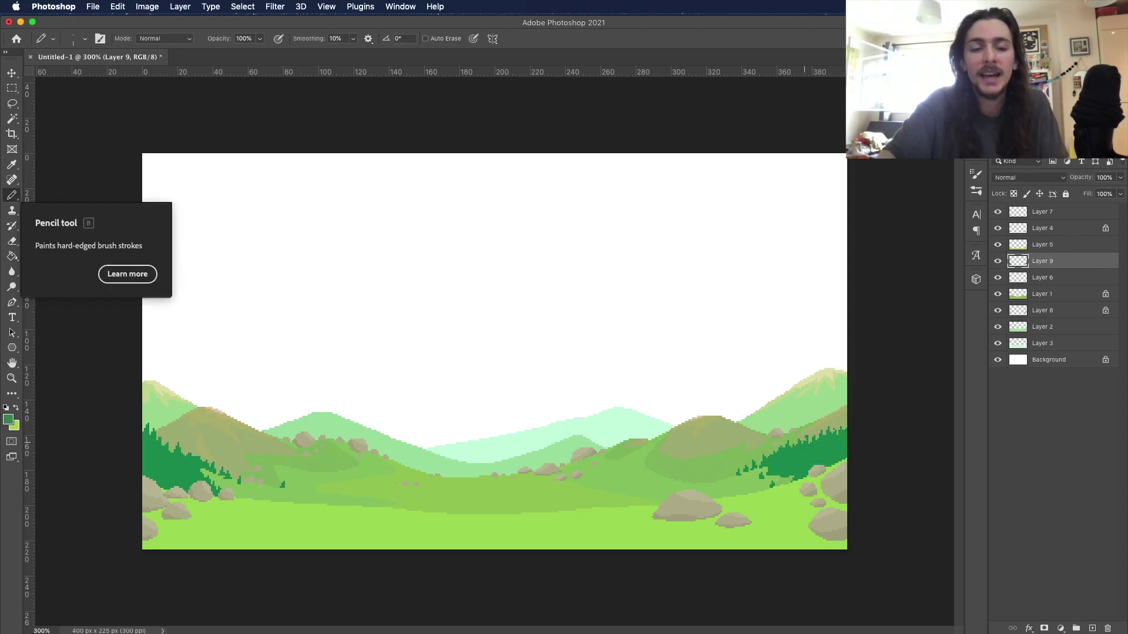
# Step: Lock Layer 9's transparent pixels and paint lighter green (58a26e) highlights along both treelines with a 3 px pencil
pyautogui.press('/')
pyautogui.click(9, 419)
pyautogui.click(901, 513)
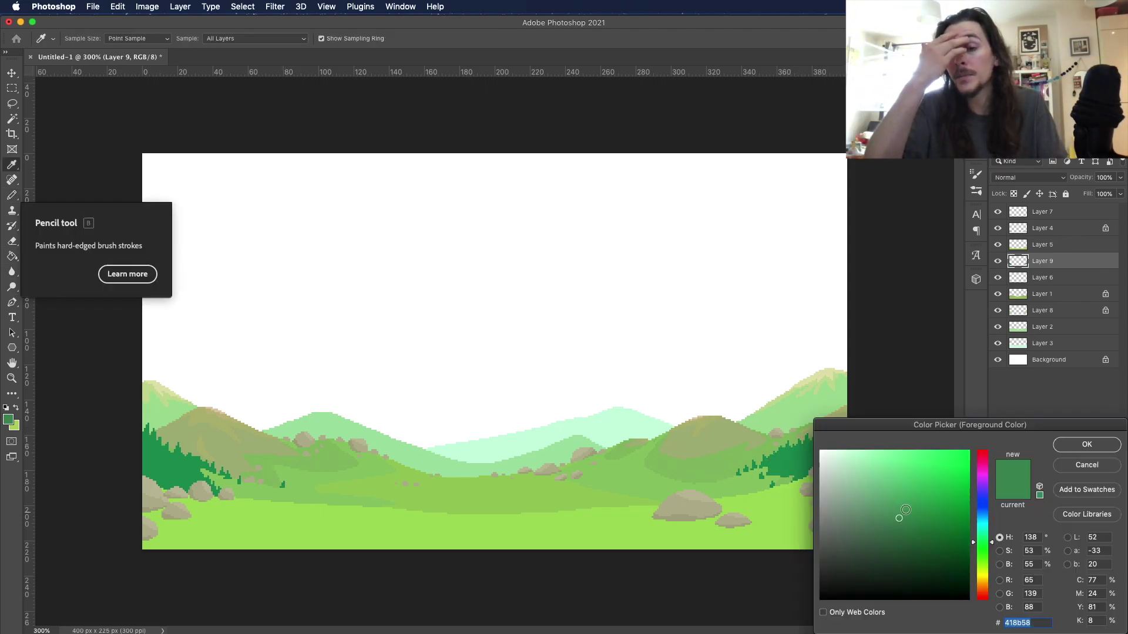
pyautogui.click(1087, 444)
pyautogui.click(85, 38)
pyautogui.moveTo(66, 75); pyautogui.dragTo(67, 76)
pyautogui.moveTo(764, 463); pyautogui.dragTo(814, 435)
pyautogui.moveTo(175, 445); pyautogui.dragTo(215, 472)
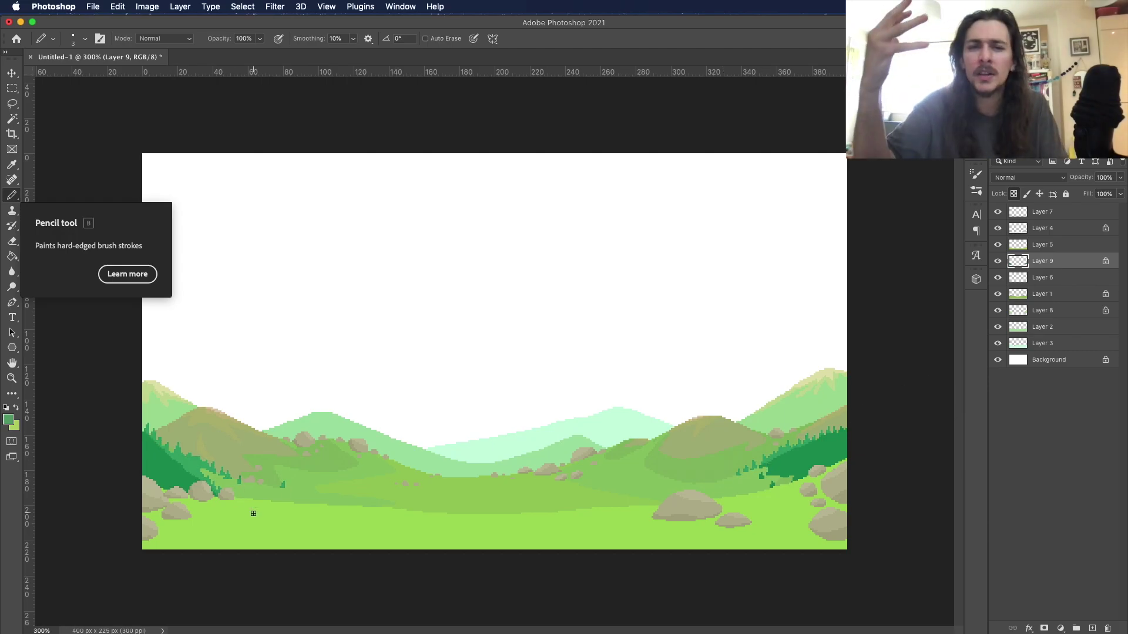
pyautogui.moveTo(768, 472); pyautogui.dragTo(798, 457)
pyautogui.moveTo(144, 441); pyautogui.dragTo(189, 474)
# Step: Pick a slightly darker green and paint mid-tone bands across both treelines
pyautogui.click(9, 419)
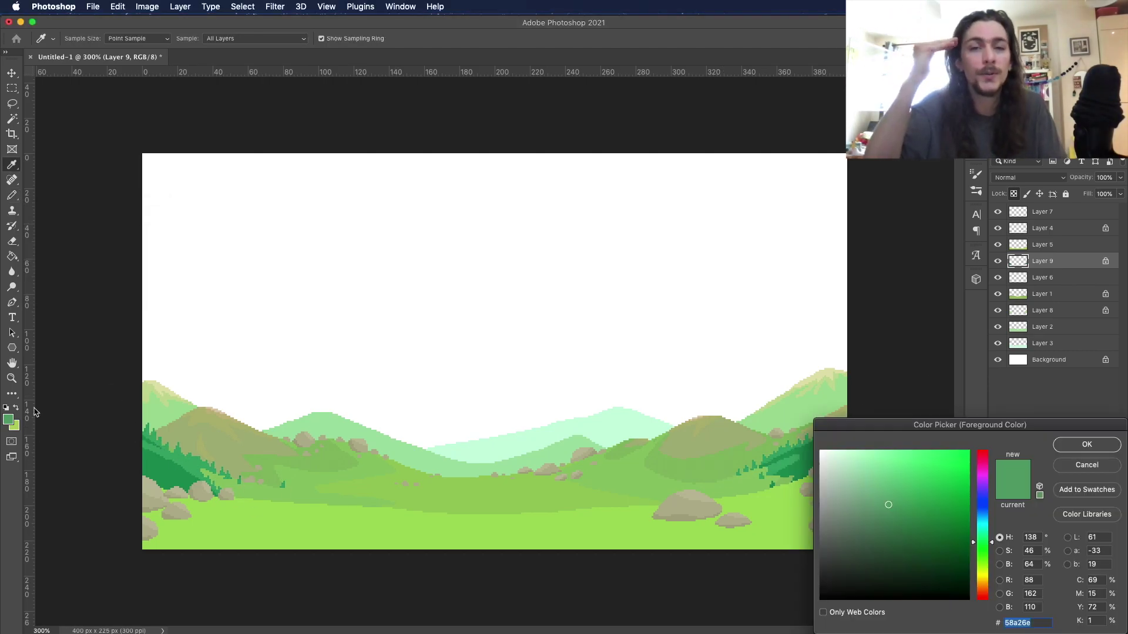
pyautogui.click(890, 517)
pyautogui.click(1088, 444)
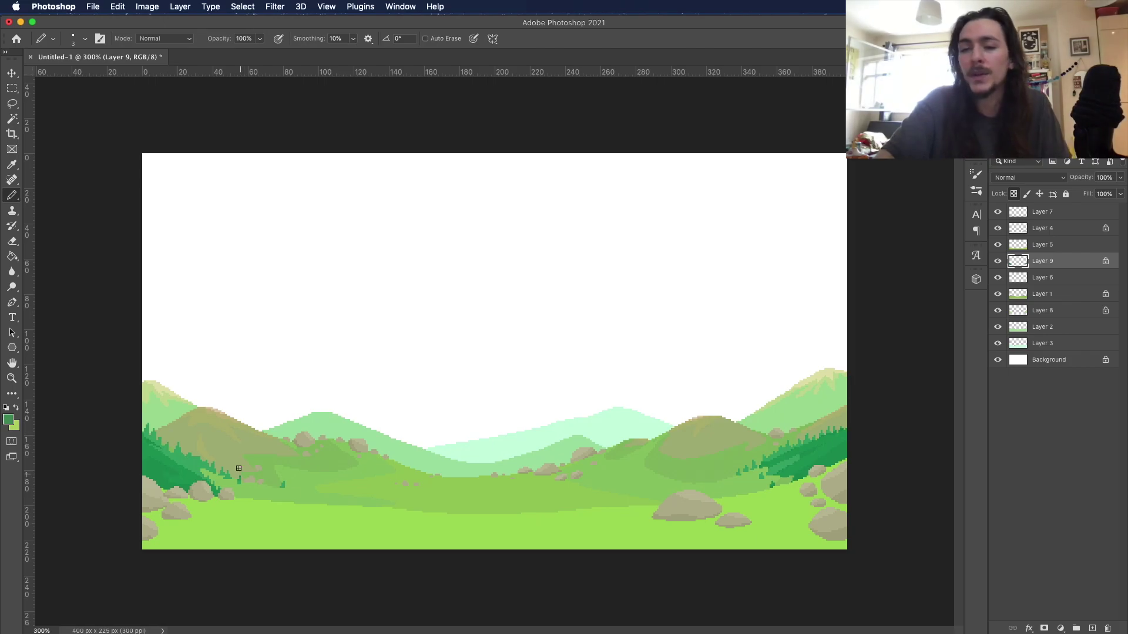
# Step: Save the document as PteraCommission.psd in a different folder
pyautogui.click(14, 378)
pyautogui.press('super+s')
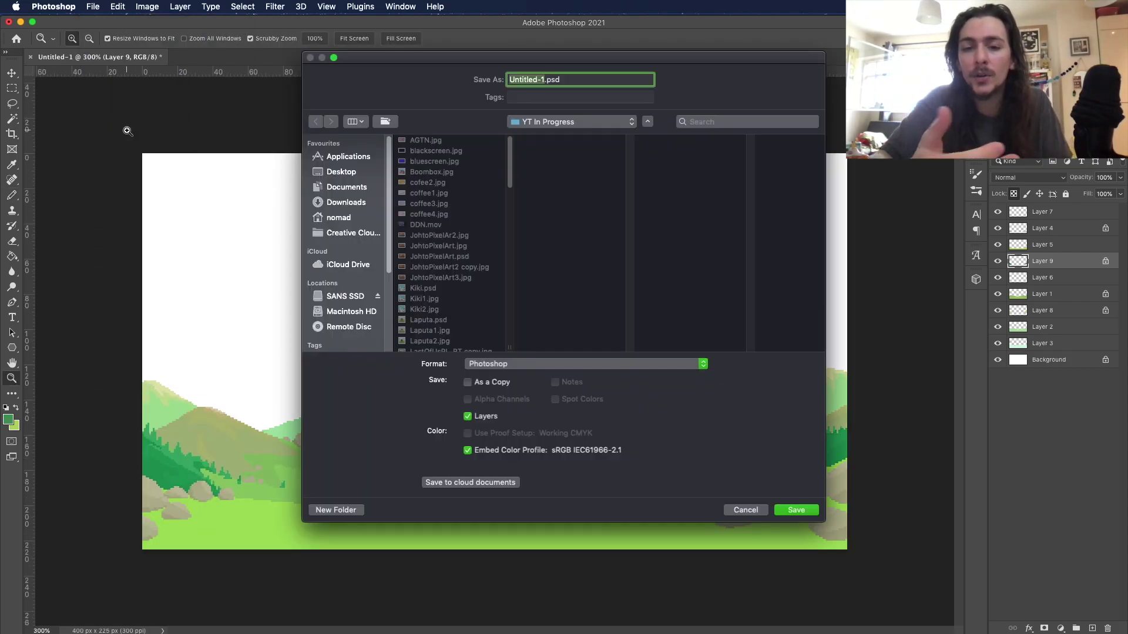
pyautogui.write('PteraCommission')
pyautogui.click(571, 121)
pyautogui.click(552, 216)
pyautogui.click(795, 510)
# Step: Dot pale mint flowers over the left and central foreground grass on a new top layer
pyautogui.click(9, 420)
pyautogui.click(1088, 444)
pyautogui.click(1092, 628)
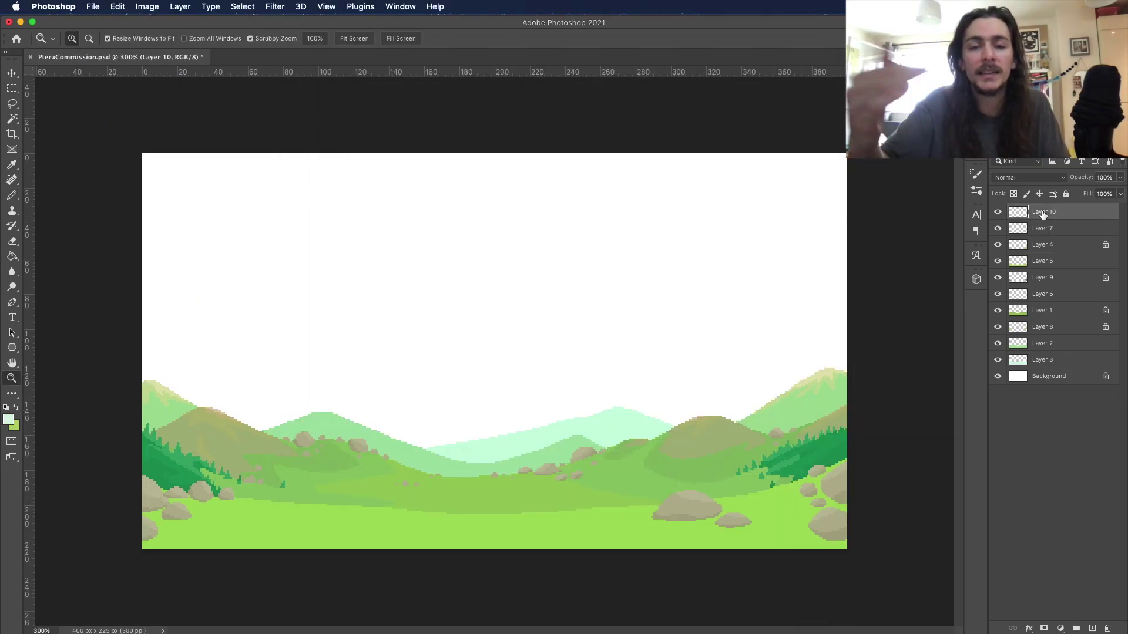
pyautogui.press('b')
pyautogui.click(216, 493)
pyautogui.click(208, 499)
pyautogui.click(201, 507)
pyautogui.click(621, 516)
pyautogui.click(631, 510)
pyautogui.click(647, 506)
pyautogui.click(652, 531)
pyautogui.click(668, 525)
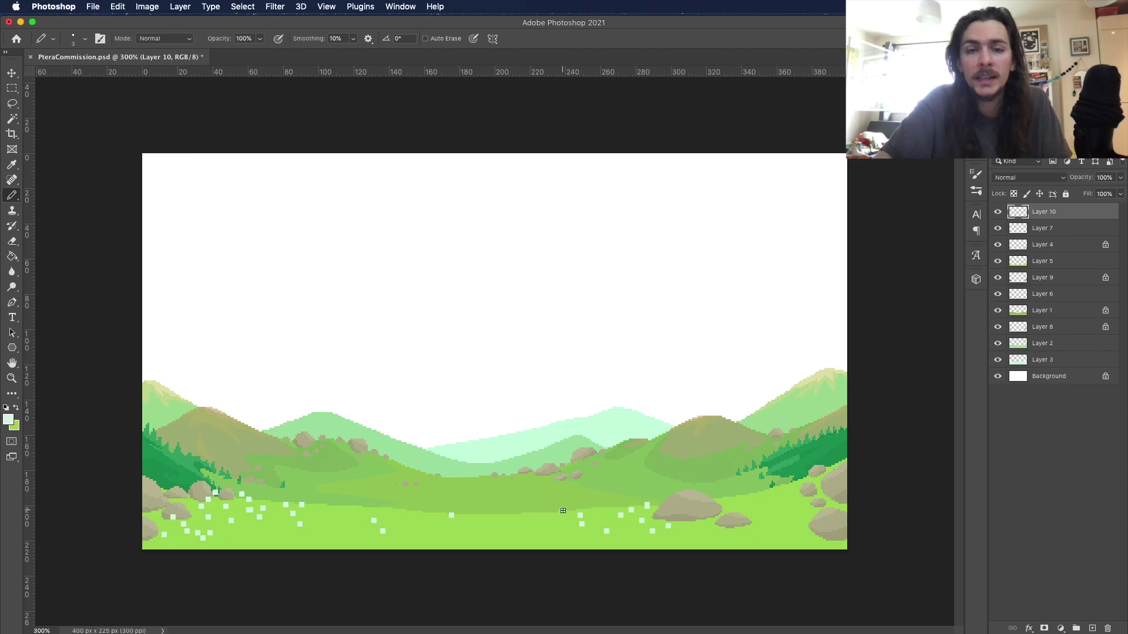
# Step: Scatter more pale mint flowers around the rocks and grass at the scene's right side
pyautogui.click(781, 478)
pyautogui.click(774, 487)
pyautogui.click(788, 503)
pyautogui.click(784, 529)
pyautogui.click(705, 520)
pyautogui.click(698, 526)
pyautogui.click(678, 526)
pyautogui.click(764, 520)
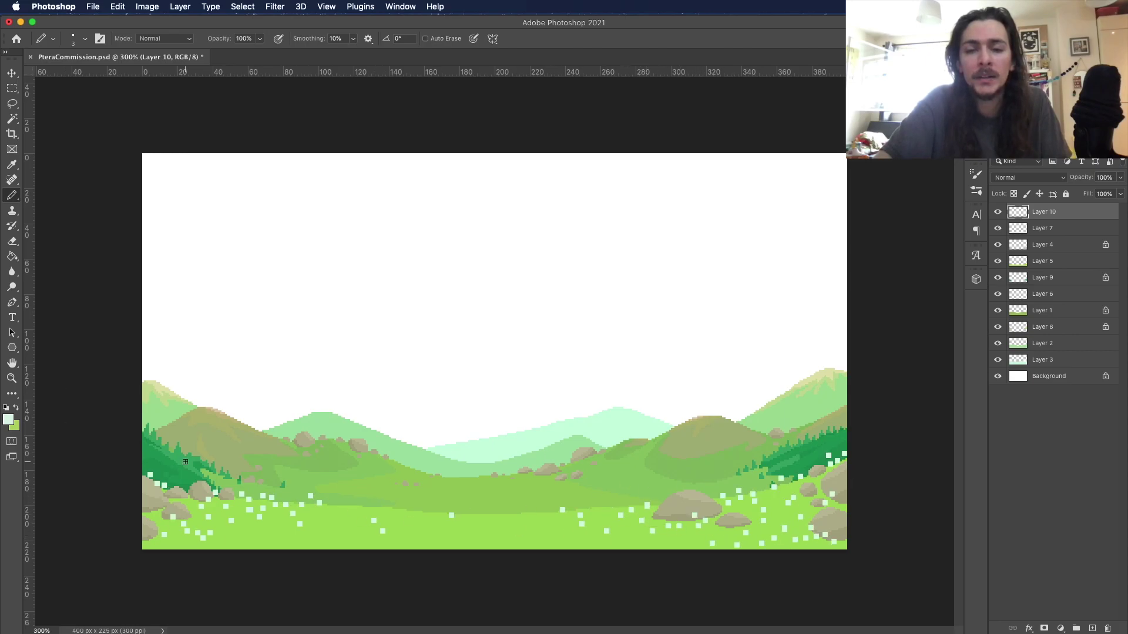
# Step: Lock Layer 10's transparent pixels and recolour some of the flowers light blue (aae3fd)
pyautogui.click(8, 419)
pyautogui.click(982, 516)
pyautogui.click(868, 451)
pyautogui.click(1087, 444)
pyautogui.click(1013, 194)
pyautogui.click(789, 500)
# Step: Recolour some of the remaining flowers on Layer 10 pale pink and others pale cream
pyautogui.click(8, 419)
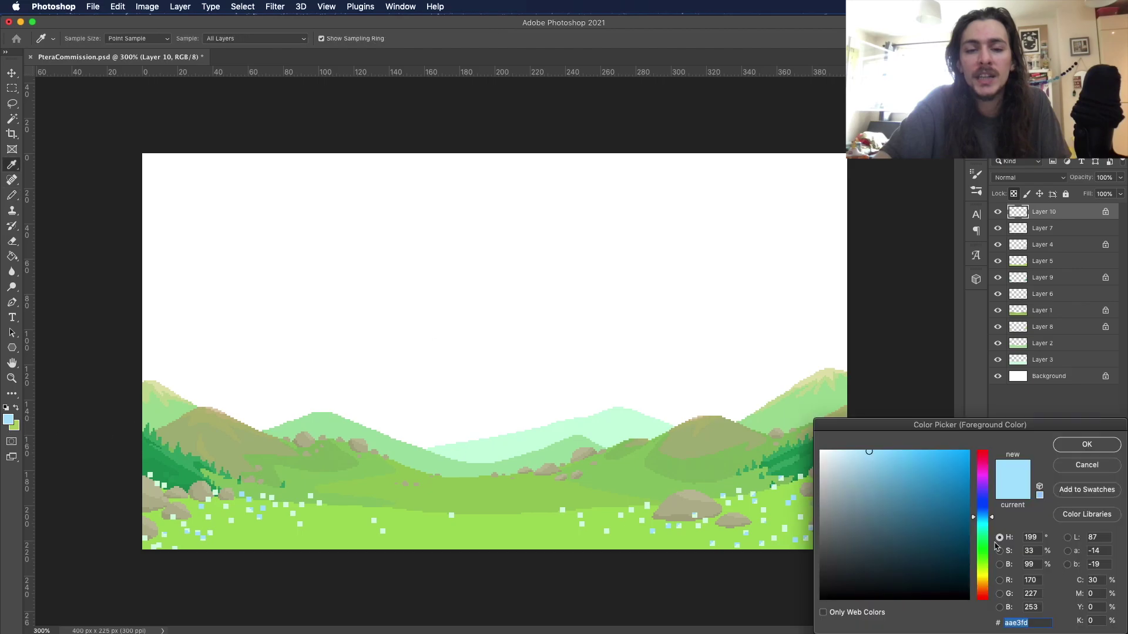
pyautogui.click(982, 462)
pyautogui.click(8, 420)
pyautogui.click(853, 451)
pyautogui.click(1087, 443)
pyautogui.click(157, 545)
pyautogui.click(8, 419)
pyautogui.click(982, 584)
pyautogui.click(1088, 443)
pyautogui.click(580, 515)
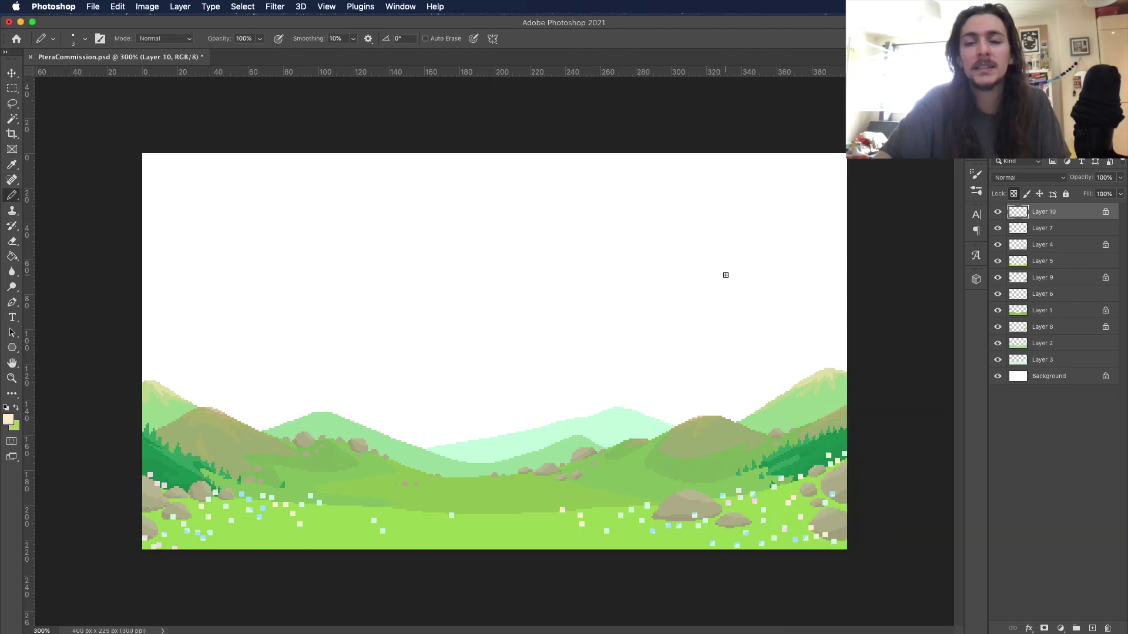
# Step: Hide Layer 10 and dot cream flowers across the foreground grass on a new layer
pyautogui.click(998, 211)
pyautogui.click(1092, 628)
pyautogui.click(203, 509)
pyautogui.click(219, 521)
pyautogui.click(245, 502)
pyautogui.click(271, 510)
pyautogui.click(284, 507)
pyautogui.click(266, 498)
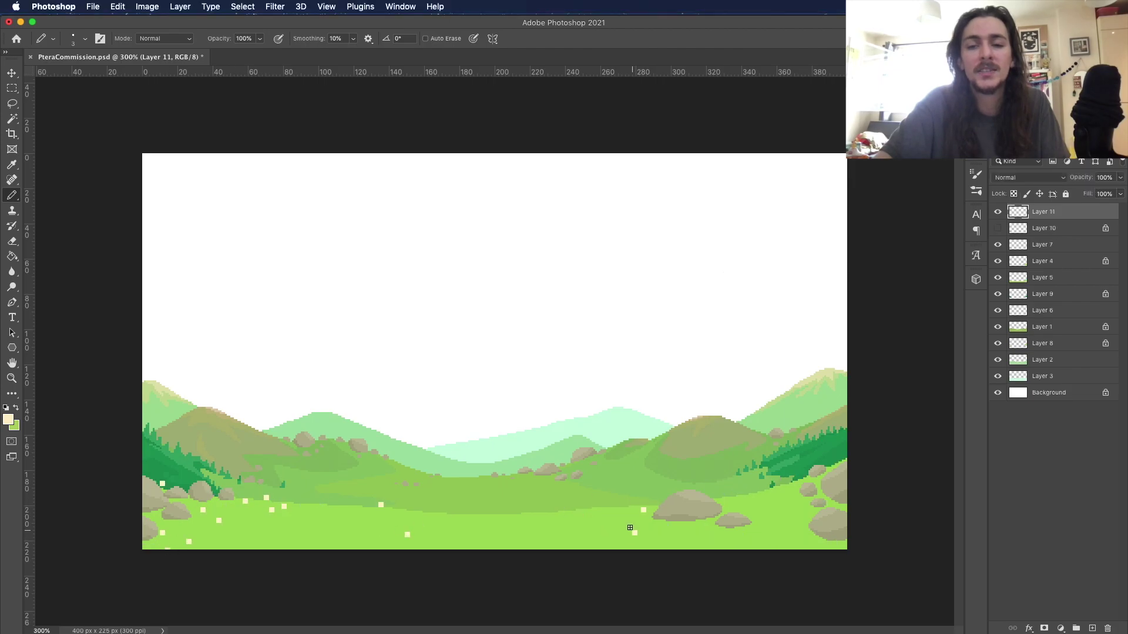
pyautogui.click(609, 515)
pyautogui.click(768, 496)
pyautogui.click(793, 482)
pyautogui.click(9, 419)
pyautogui.click(982, 491)
pyautogui.click(1088, 444)
pyautogui.click(261, 533)
pyautogui.click(235, 536)
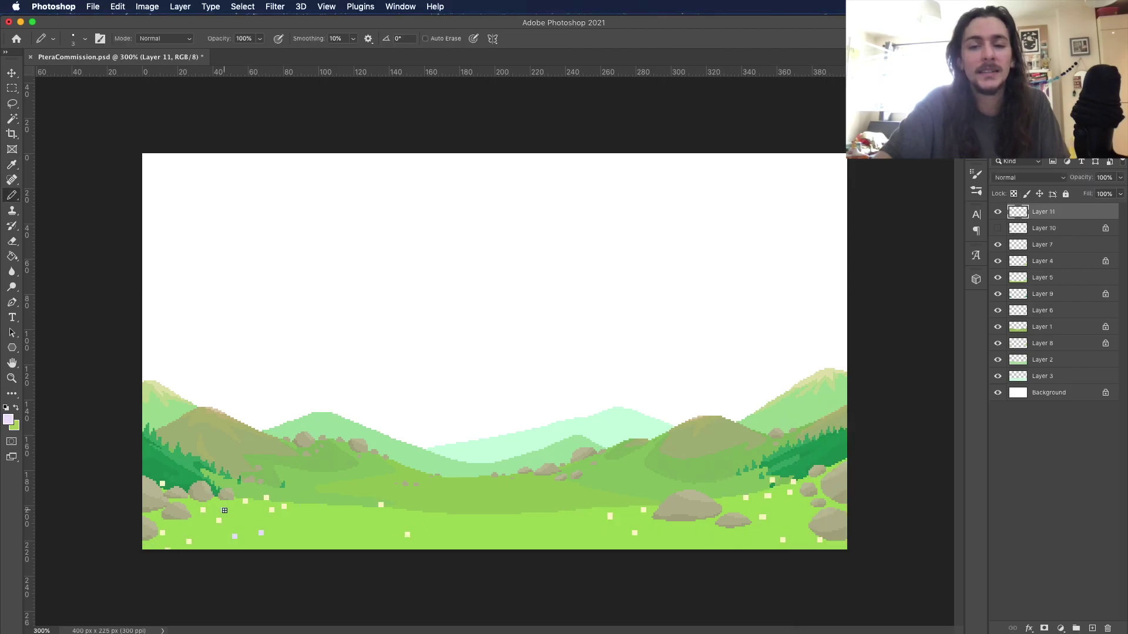
pyautogui.click(8, 420)
pyautogui.click(1088, 443)
pyautogui.click(8, 419)
pyautogui.click(1088, 444)
pyautogui.click(8, 420)
pyautogui.doubleClick(1087, 444)
pyautogui.press('x')
pyautogui.press('super+z')
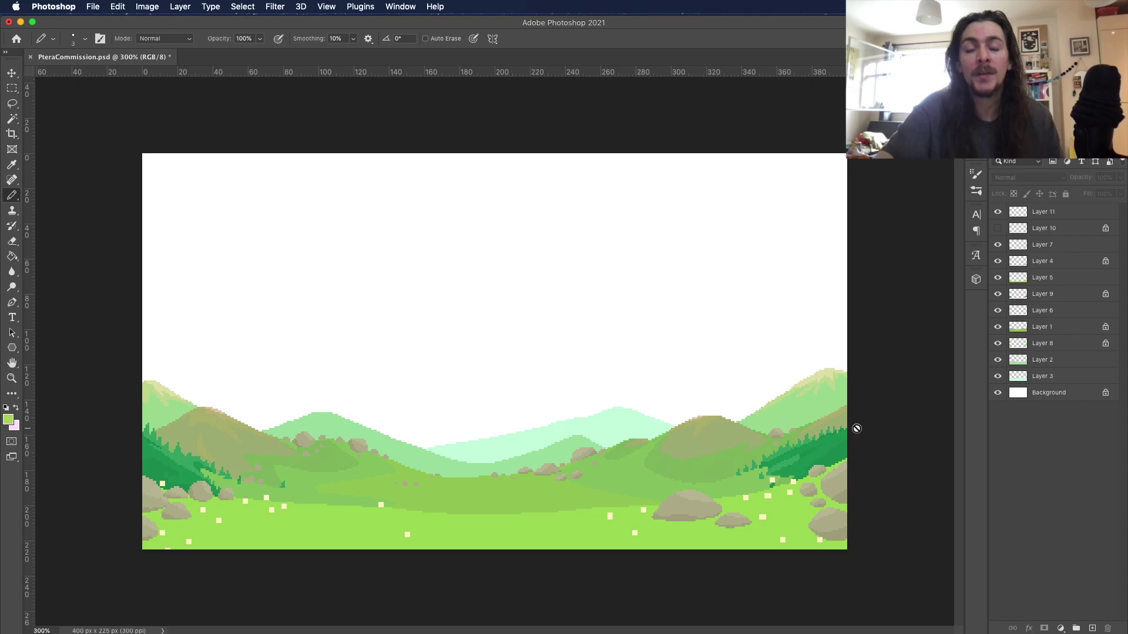
# Step: Dot pale lavender-pink flowers across the foreground grass and rocks on a new layer above Layer 11
pyautogui.click(1092, 628)
pyautogui.press('x')
pyautogui.click(8, 420)
pyautogui.click(1088, 443)
pyautogui.click(175, 480)
pyautogui.click(155, 520)
pyautogui.click(201, 524)
pyautogui.click(247, 525)
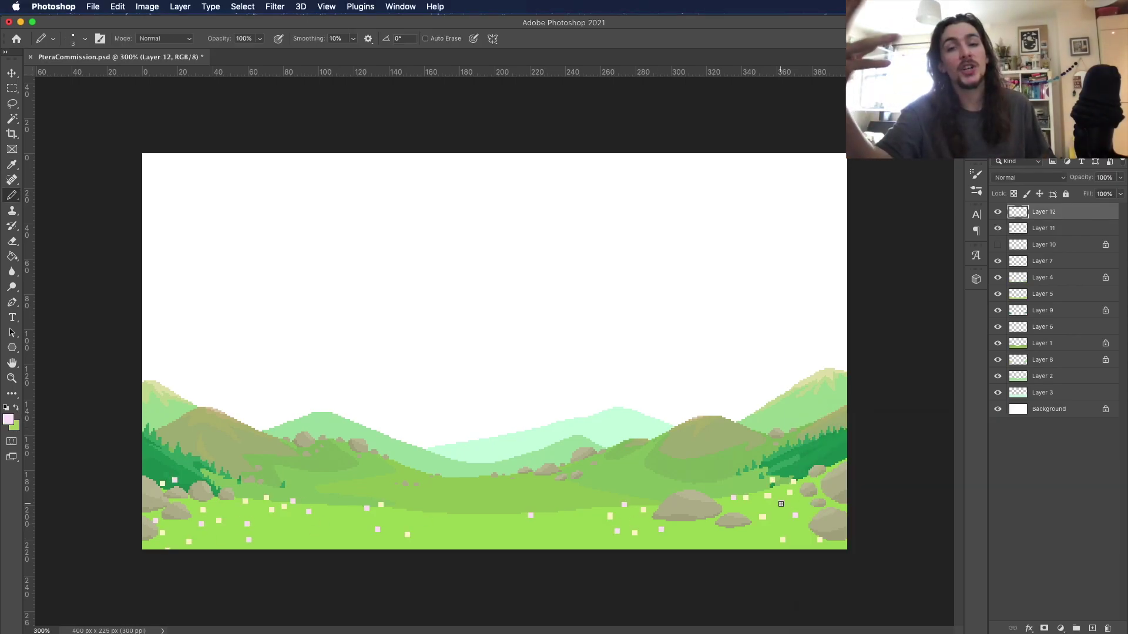
pyautogui.click(781, 504)
pyautogui.click(706, 542)
pyautogui.click(841, 543)
pyautogui.click(828, 467)
pyautogui.click(835, 459)
# Step: Dot pale blue flowers across the foreground grass on another new layer above Layer 12
pyautogui.click(1092, 628)
pyautogui.click(8, 420)
pyautogui.click(1087, 444)
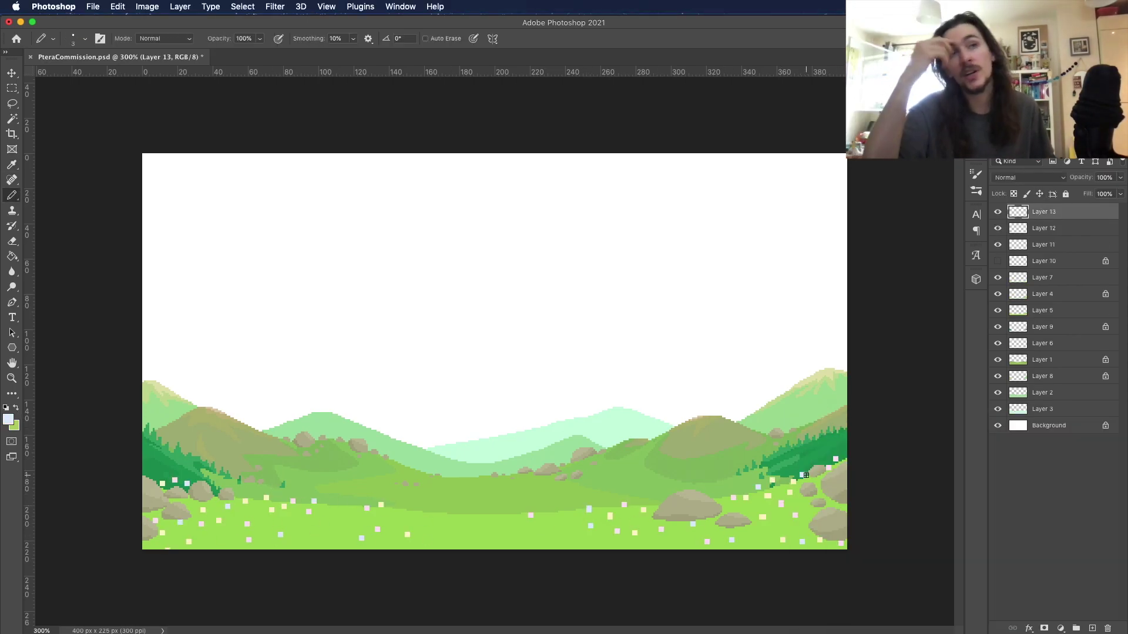
# Step: Dot white flowers across the foreground grass and rocks on three new layers above Layer 13, reaching the canvas's lower edge
pyautogui.press('super+v')
pyautogui.press('super+v')
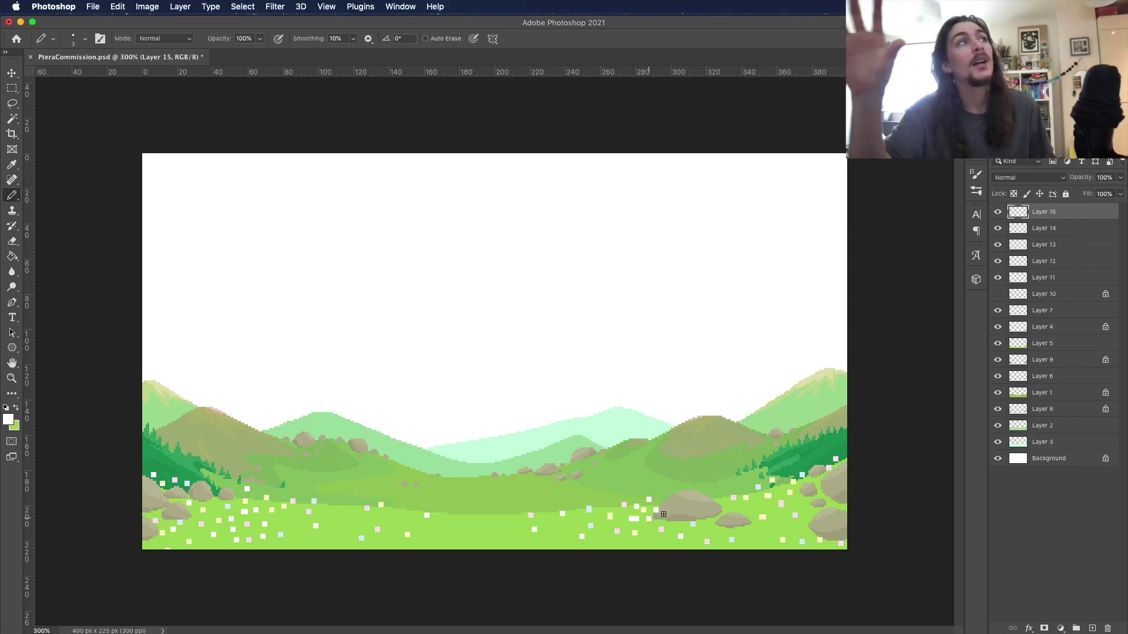
pyautogui.press('super+v')
pyautogui.click(825, 485)
pyautogui.click(619, 548)
pyautogui.click(331, 547)
pyautogui.click(307, 548)
pyautogui.click(210, 545)
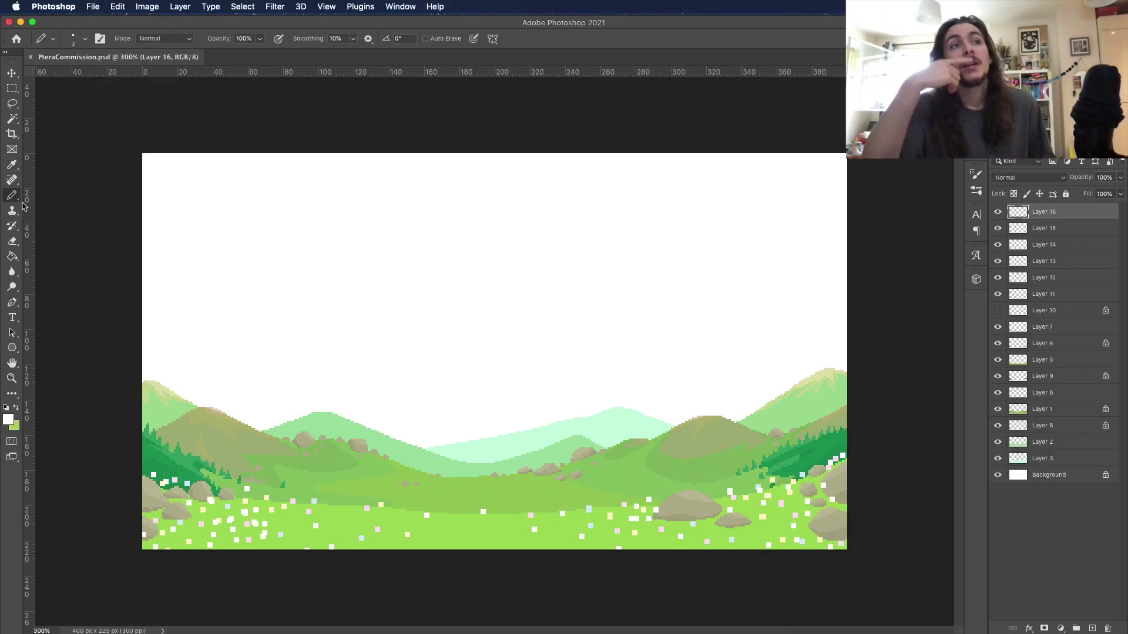
# Step: Dot tiny white flowers over the mid-distance hills on a new layer above Layer 9
pyautogui.click(1042, 377)
pyautogui.press('alt+shift+super+n')
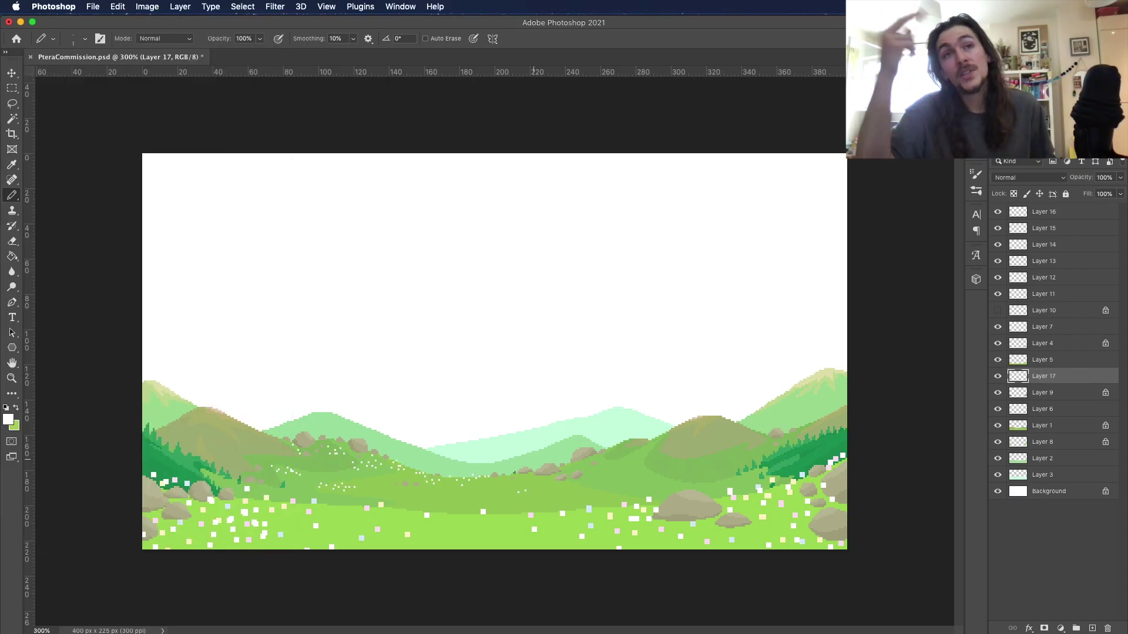
pyautogui.click(649, 452)
pyautogui.click(640, 457)
pyautogui.click(676, 477)
pyautogui.click(699, 467)
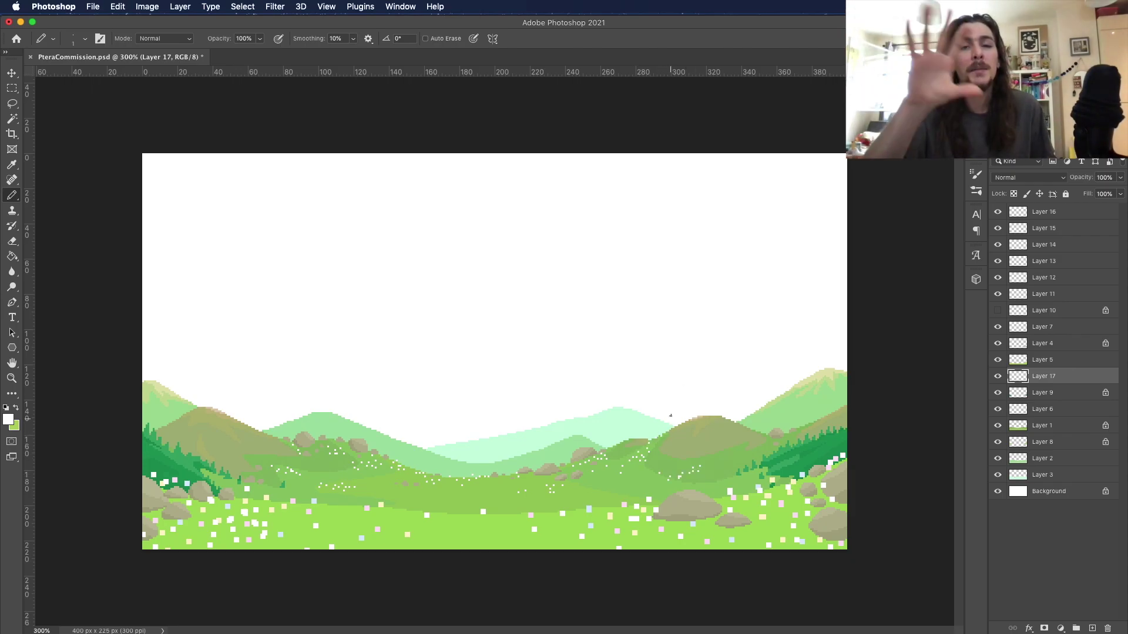
# Step: Add more tiny white flowers on the right-hand slopes and along the far edge of the foreground meadow
pyautogui.click(221, 486)
pyautogui.click(236, 492)
pyautogui.press('super+z')
pyautogui.click(738, 453)
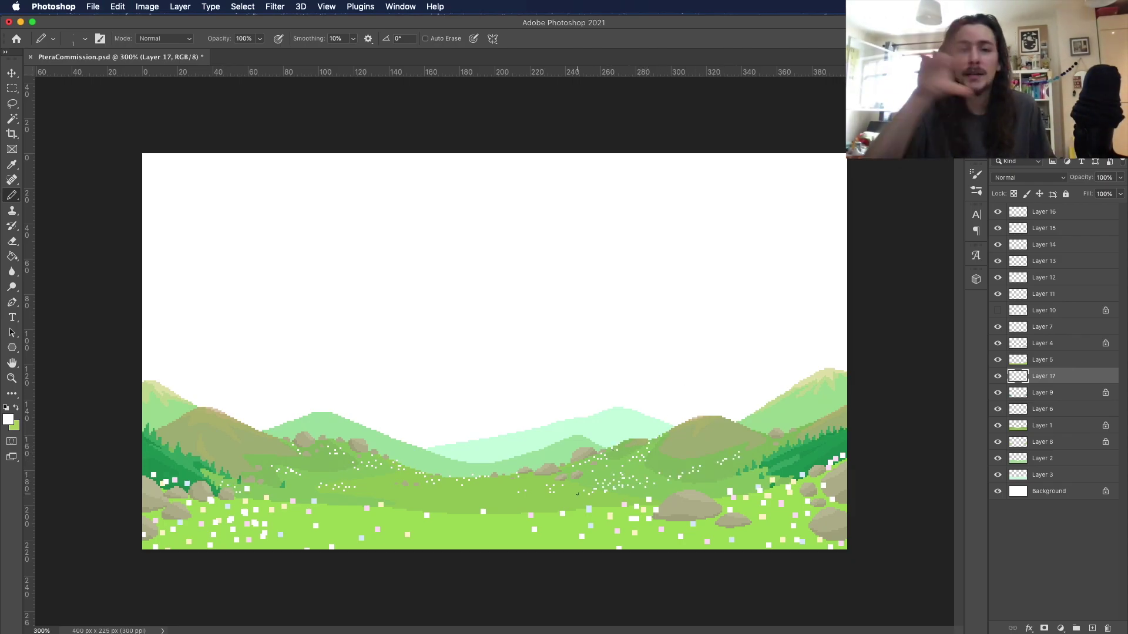
pyautogui.click(464, 501)
pyautogui.click(482, 503)
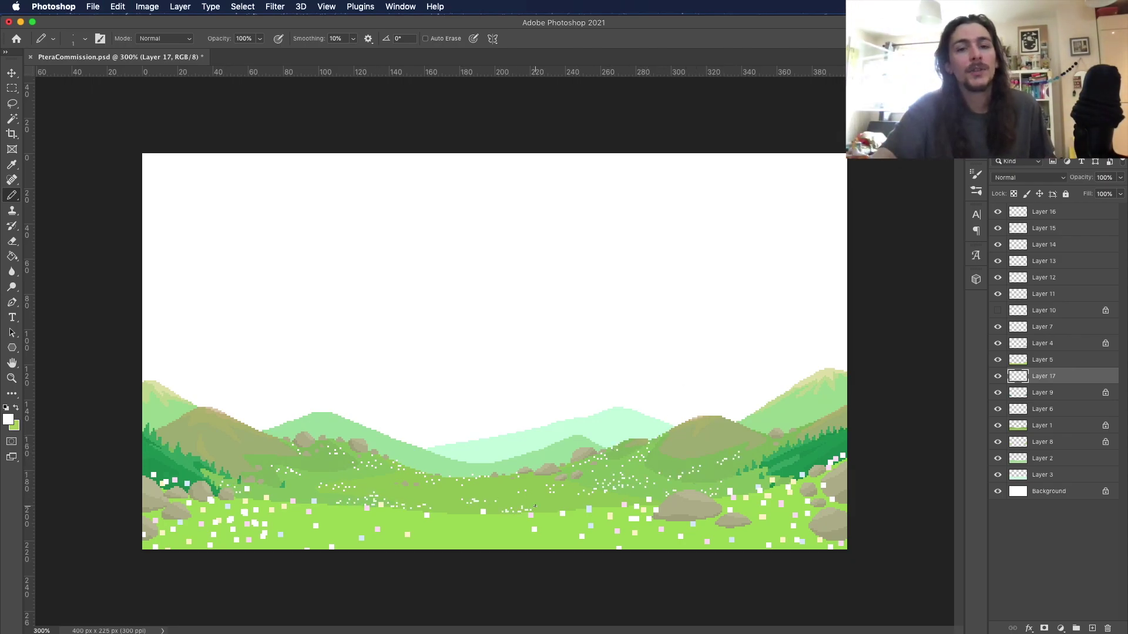
pyautogui.click(510, 510)
pyautogui.click(532, 509)
# Step: Pick pale yellow with a 9 px pencil and lock Layer 17's transparent pixels for recolouring some distant flowers
pyautogui.click(9, 420)
pyautogui.click(982, 567)
pyautogui.click(849, 451)
pyautogui.click(1086, 444)
pyautogui.click(1085, 444)
pyautogui.press('/')
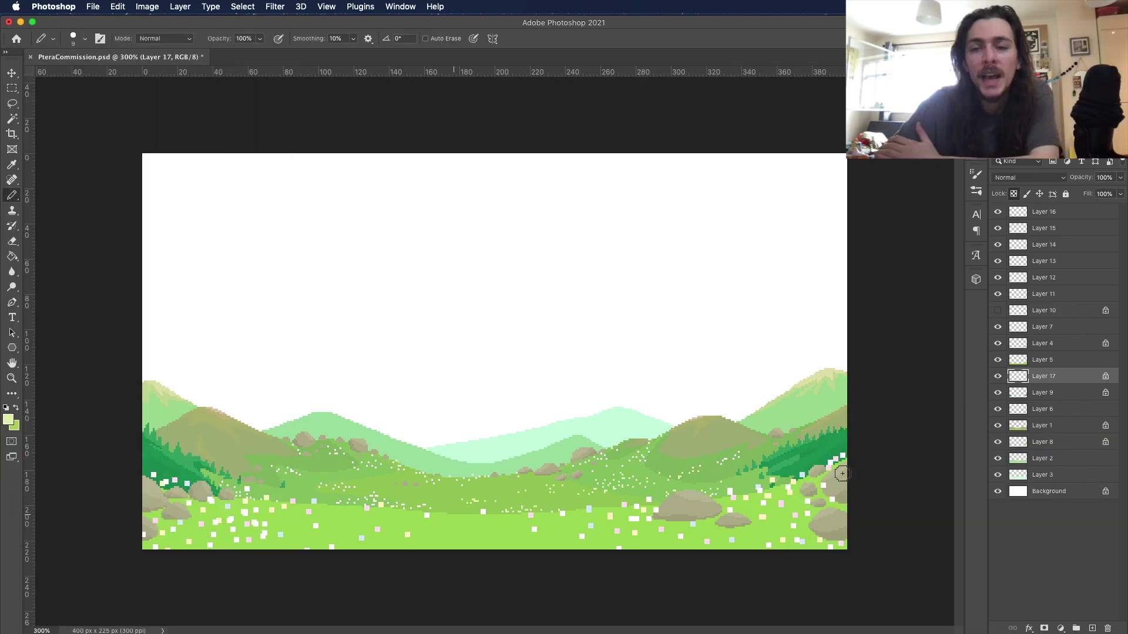
# Step: Recolour some of the tiny distant flowers on Layer 17 pale pink
pyautogui.click(8, 420)
pyautogui.click(982, 556)
pyautogui.click(876, 466)
pyautogui.click(1086, 444)
pyautogui.click(8, 420)
pyautogui.click(1085, 444)
# Step: Recolour other tiny distant flowers on Layer 17 pale blue (#d9f5ff)
pyautogui.click(8, 419)
pyautogui.click(982, 520)
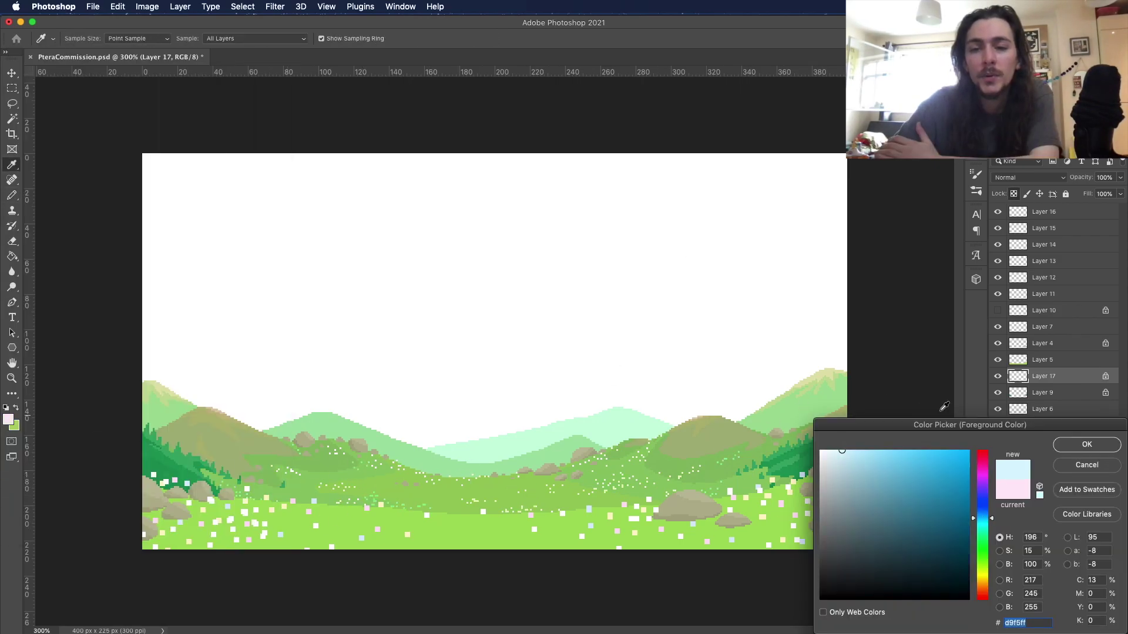
pyautogui.click(1086, 444)
pyautogui.press('z')
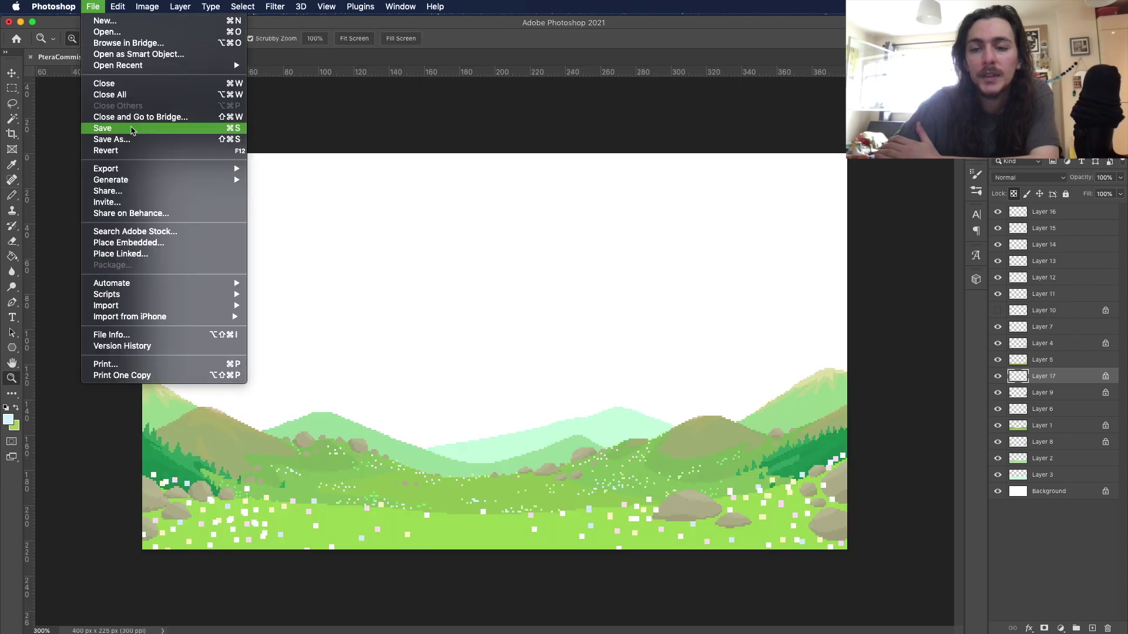
# Step: Lower Layer 17's opacity to 92% and save the document
pyautogui.moveTo(1120, 178); pyautogui.dragTo(1099, 197)
pyautogui.click(92, 6)
pyautogui.click(120, 130)
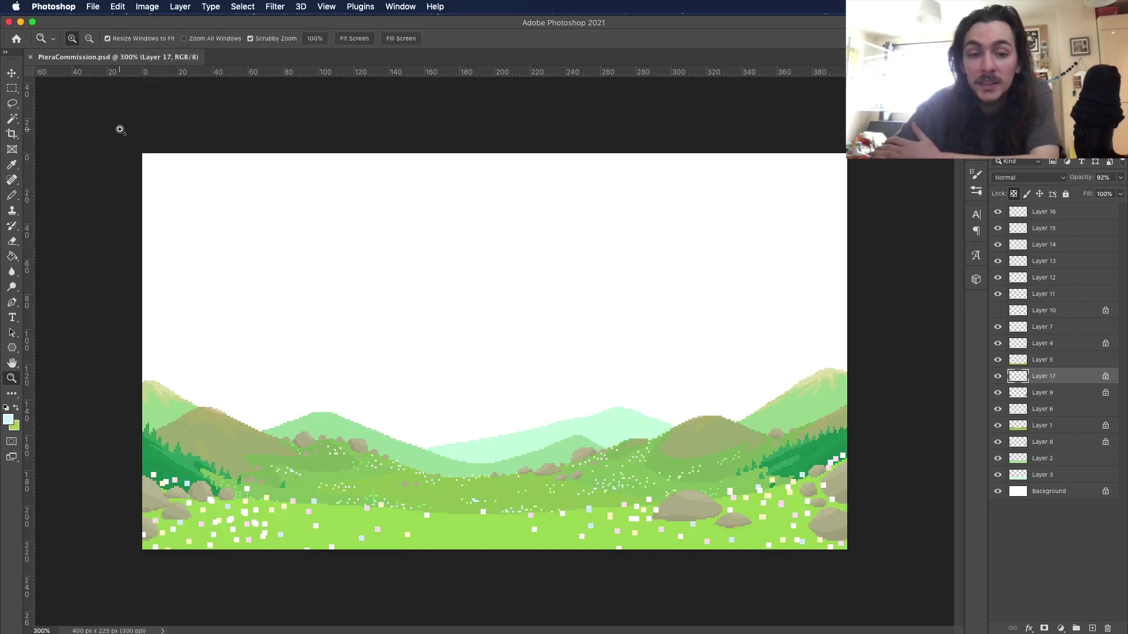
# Step: Draw fine light green grass blades in front of the rocks and along the meadow's far edge on a new layer above Layer 7
pyautogui.click(9, 420)
pyautogui.click(492, 531)
pyautogui.click(1086, 444)
pyautogui.press('b')
pyautogui.click(85, 38)
pyautogui.press('Return')
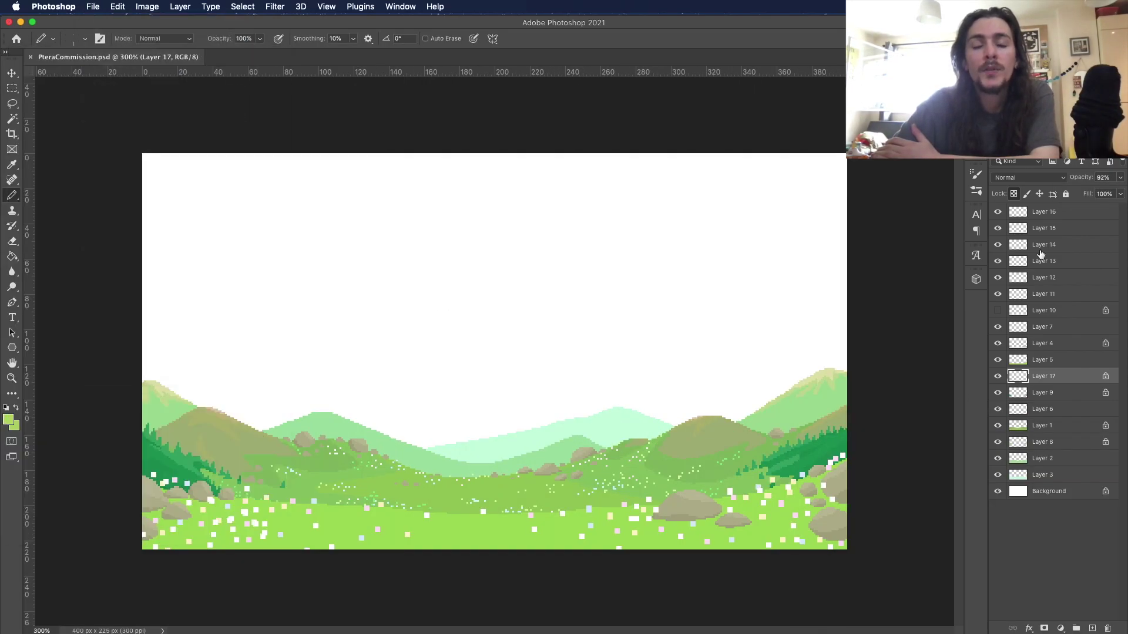
pyautogui.click(1034, 359)
pyautogui.click(1034, 327)
pyautogui.press('alt+shift+super+n')
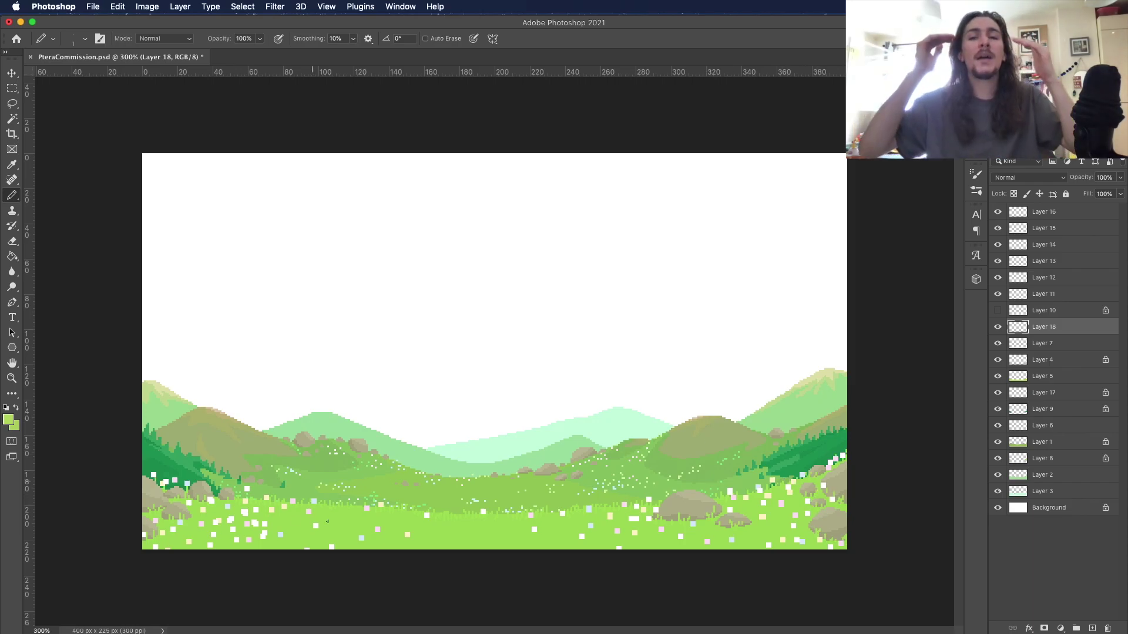
# Step: Draw slightly darker green grass blades across the foreground meadow on Layer 18
pyautogui.click(8, 420)
pyautogui.click(904, 482)
pyautogui.click(1088, 444)
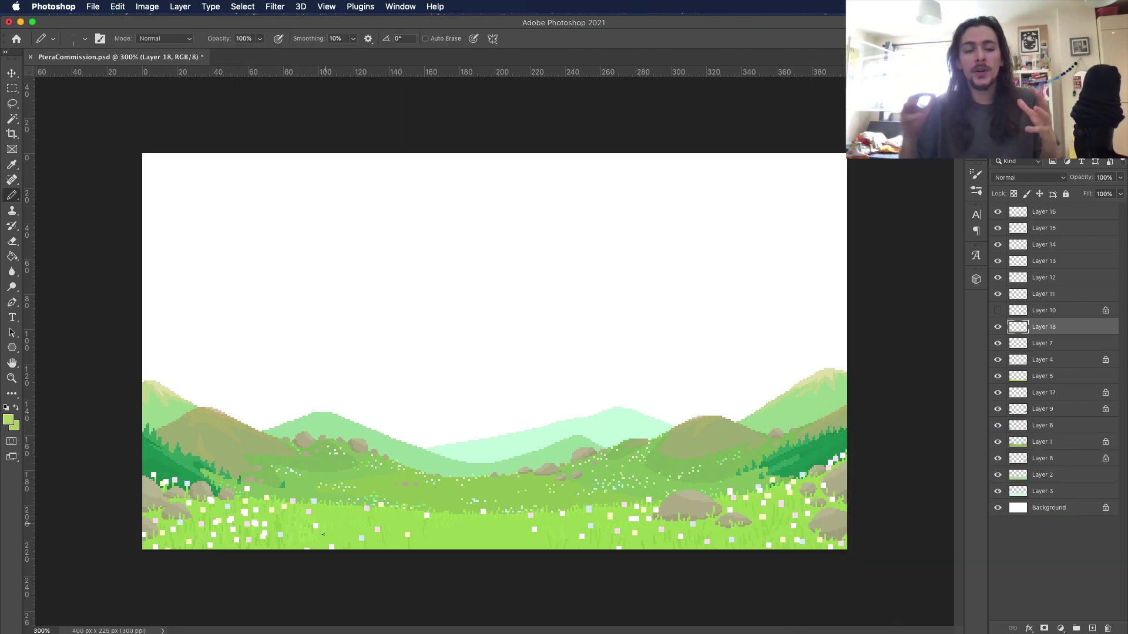
# Step: Fill a new layer behind the hills with a vertical sky gradient, cyan at the top and lavender at the horizon
pyautogui.click(9, 418)
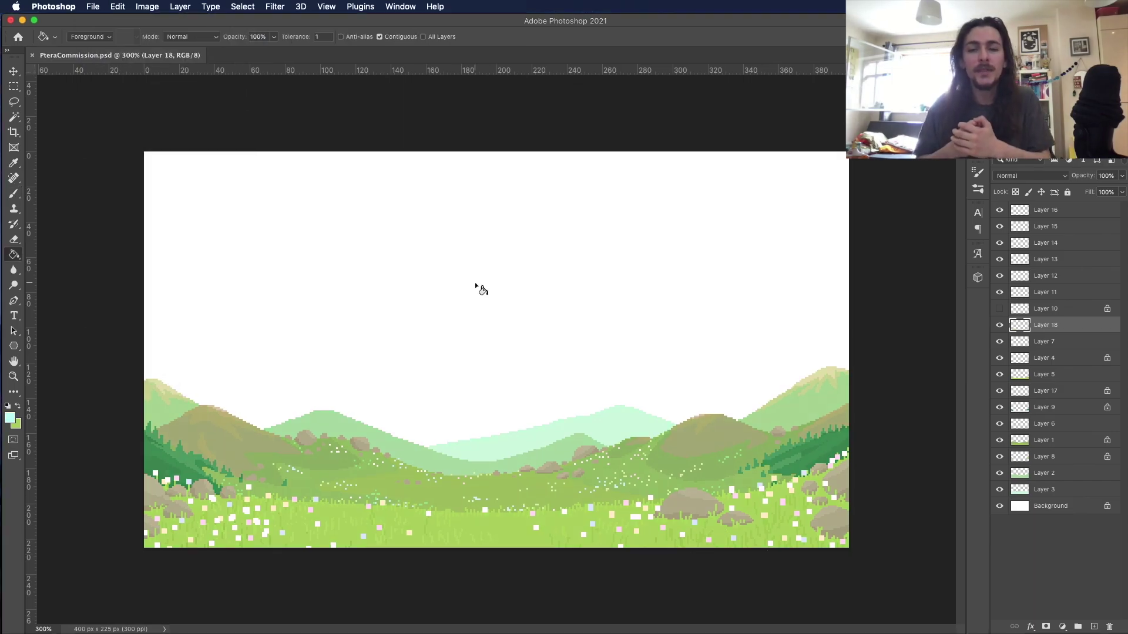
pyautogui.click(8, 420)
pyautogui.click(1087, 444)
pyautogui.press('x')
pyautogui.click(9, 420)
pyautogui.click(896, 476)
pyautogui.click(1087, 444)
pyautogui.press('x')
pyautogui.click(9, 420)
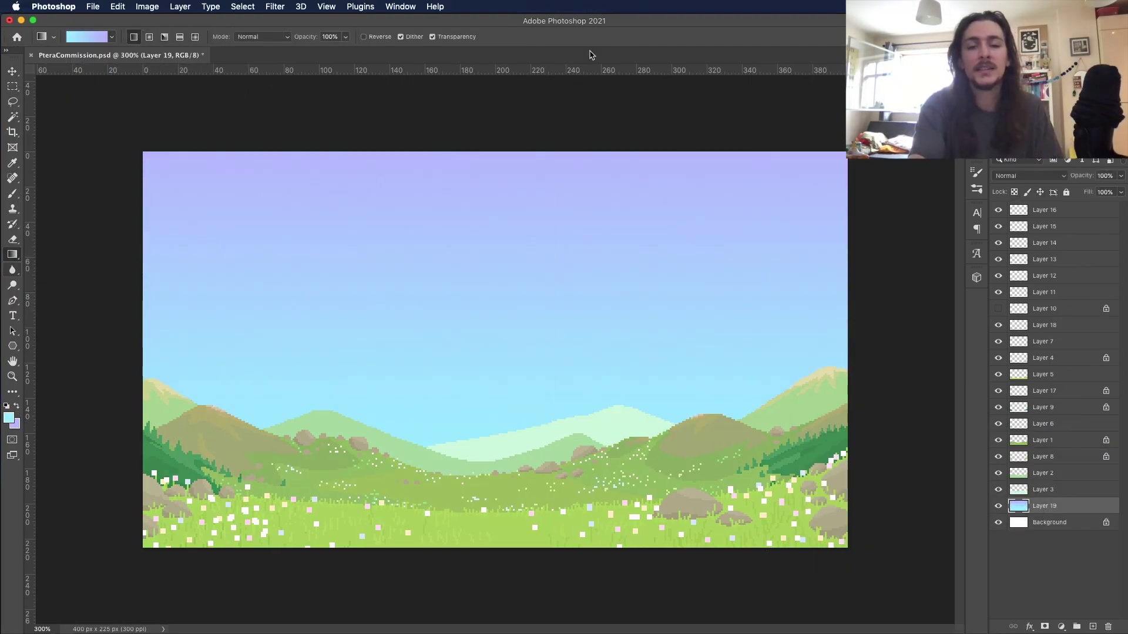
pyautogui.moveTo(587, 51); pyautogui.dragTo(567, 522)
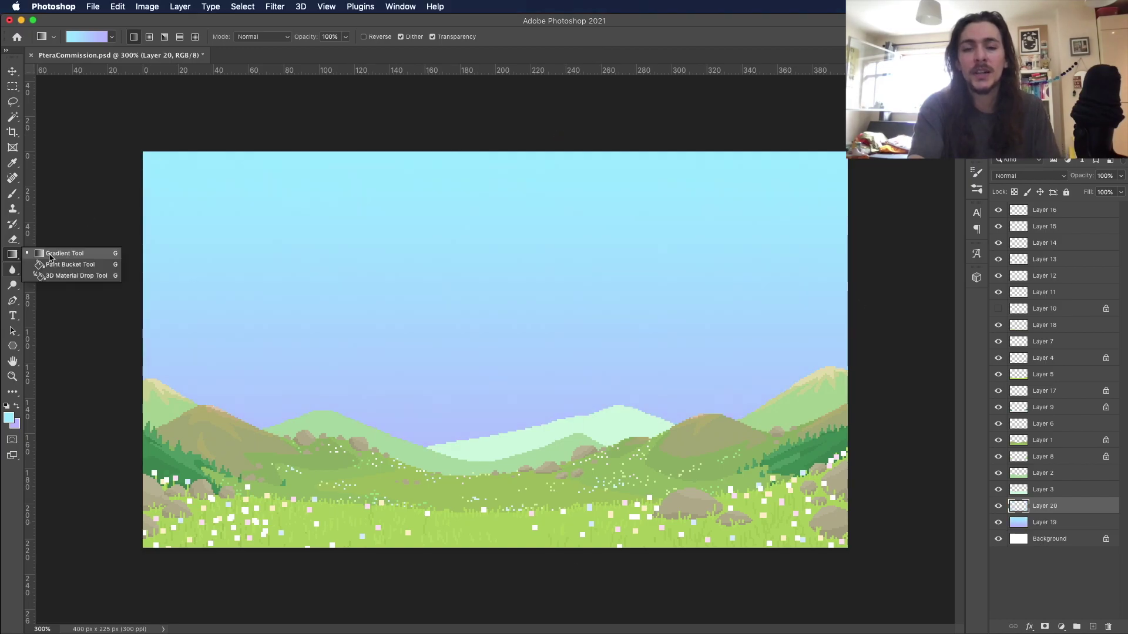
# Step: Fill a new layer above the sky gradient with flat light blue
pyautogui.click(741, 340)
pyautogui.click(8, 418)
pyautogui.press('Return')
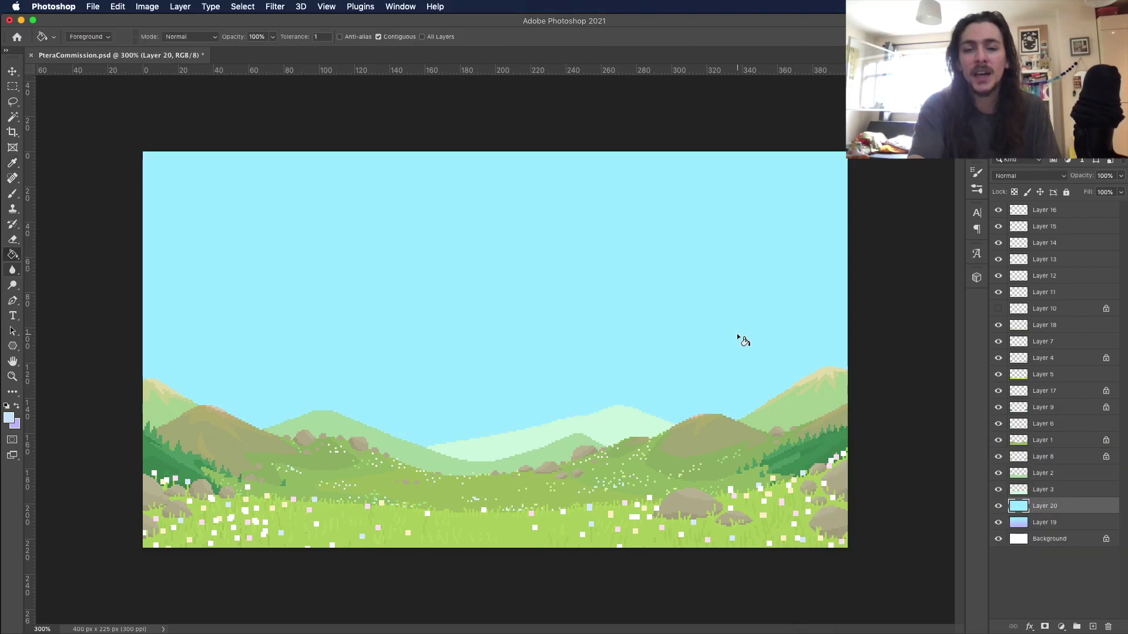
# Step: Draw and fill a range of pale mint distant mountains on a new layer behind the hills
pyautogui.click(13, 196)
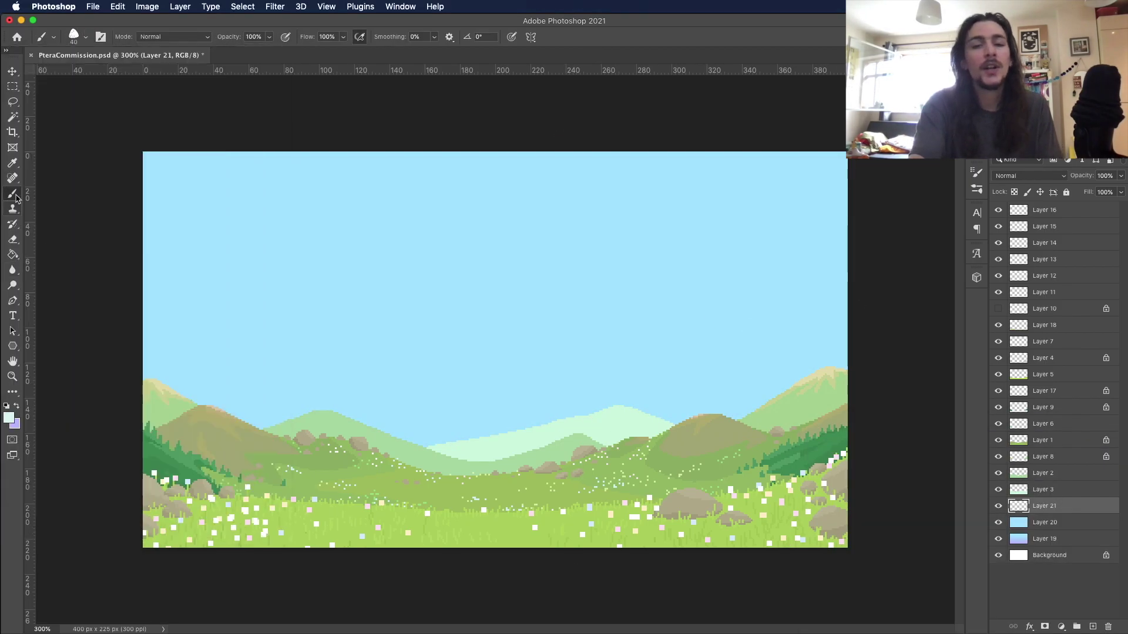
pyautogui.hotkey('shift', 'b')
pyautogui.moveTo(189, 399); pyautogui.dragTo(212, 396)
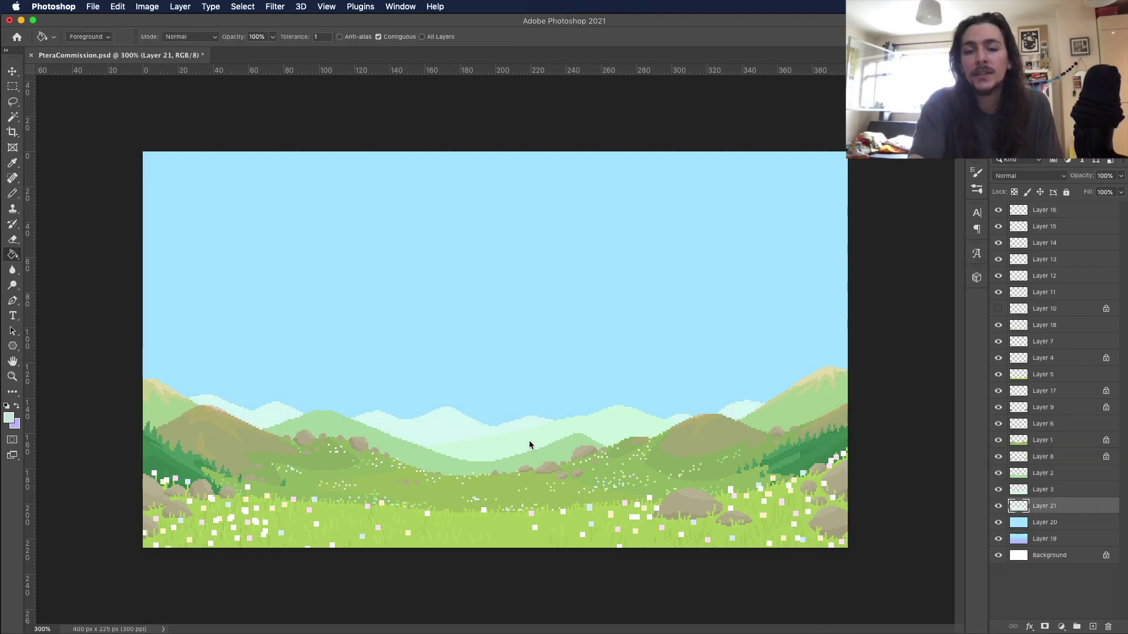
pyautogui.click(8, 418)
pyautogui.press('Return')
# Step: Nudge the middle section of the distant mountains slightly downward and deselect it
pyautogui.click(12, 71)
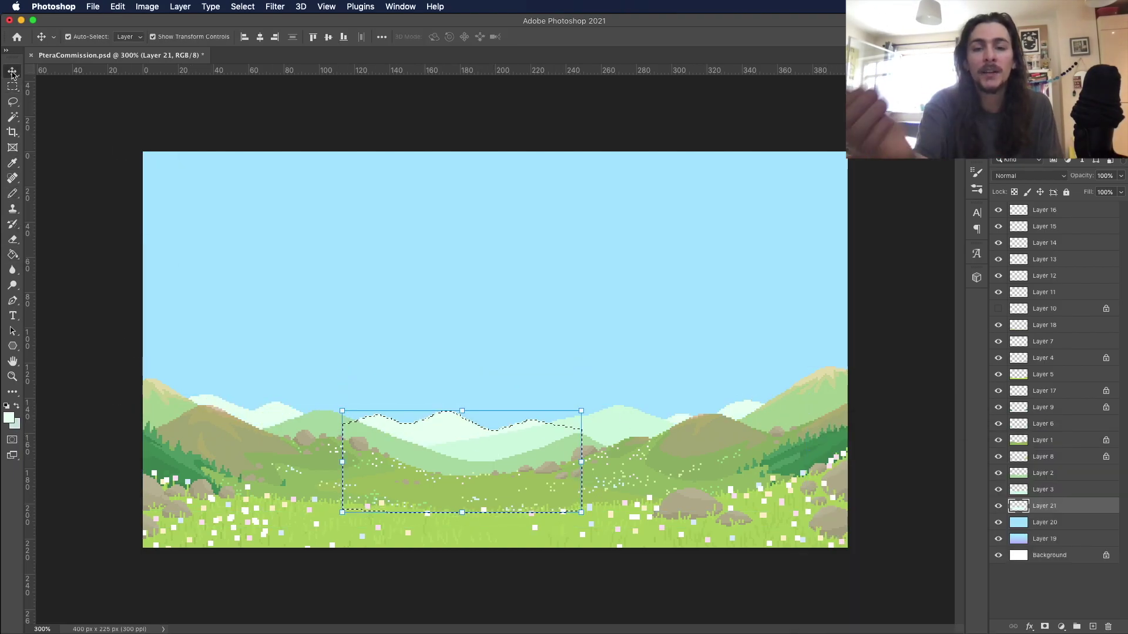
pyautogui.press('Down')
pyautogui.click(12, 87)
pyautogui.click(471, 221)
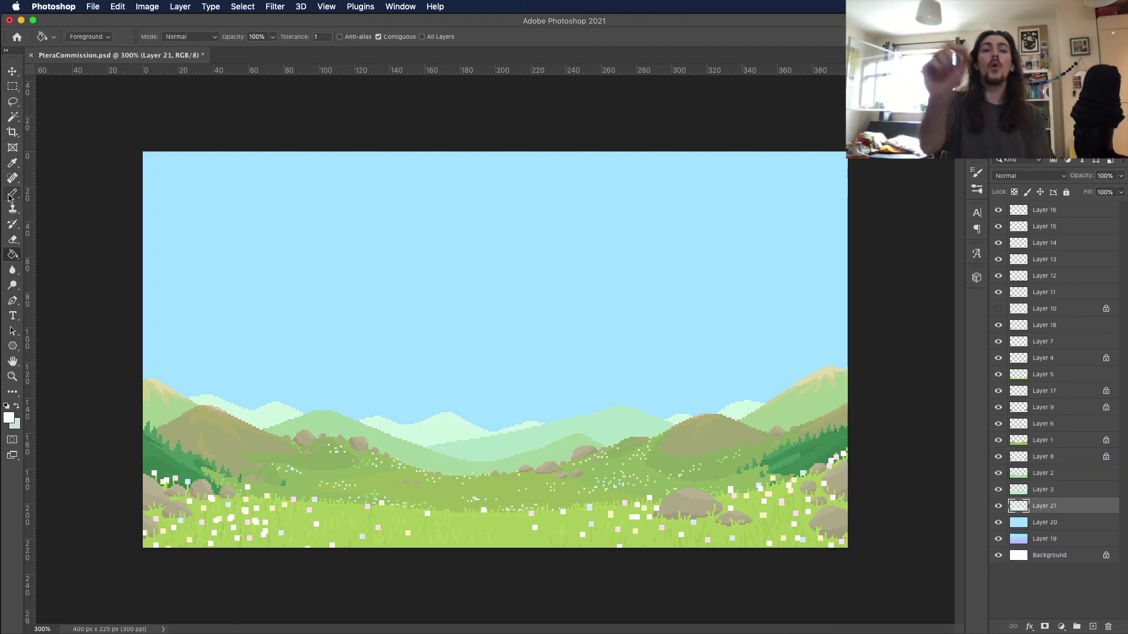
# Step: Paint a large round white cloud in the middle of the sky on Layer 20
pyautogui.press('x')
pyautogui.press('b')
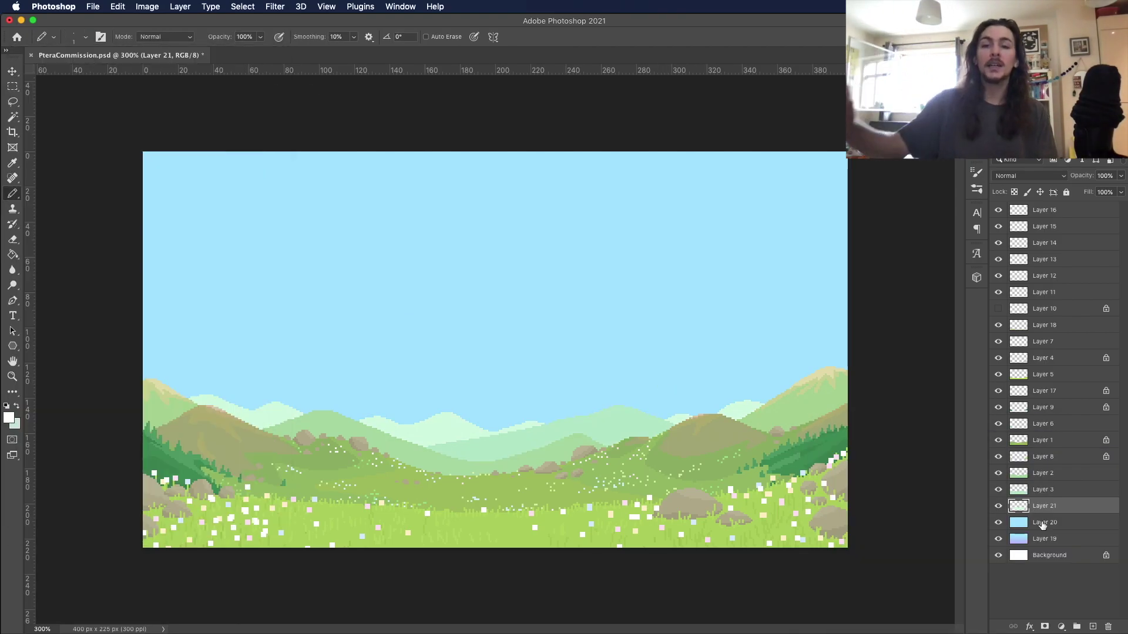
pyautogui.click(1041, 525)
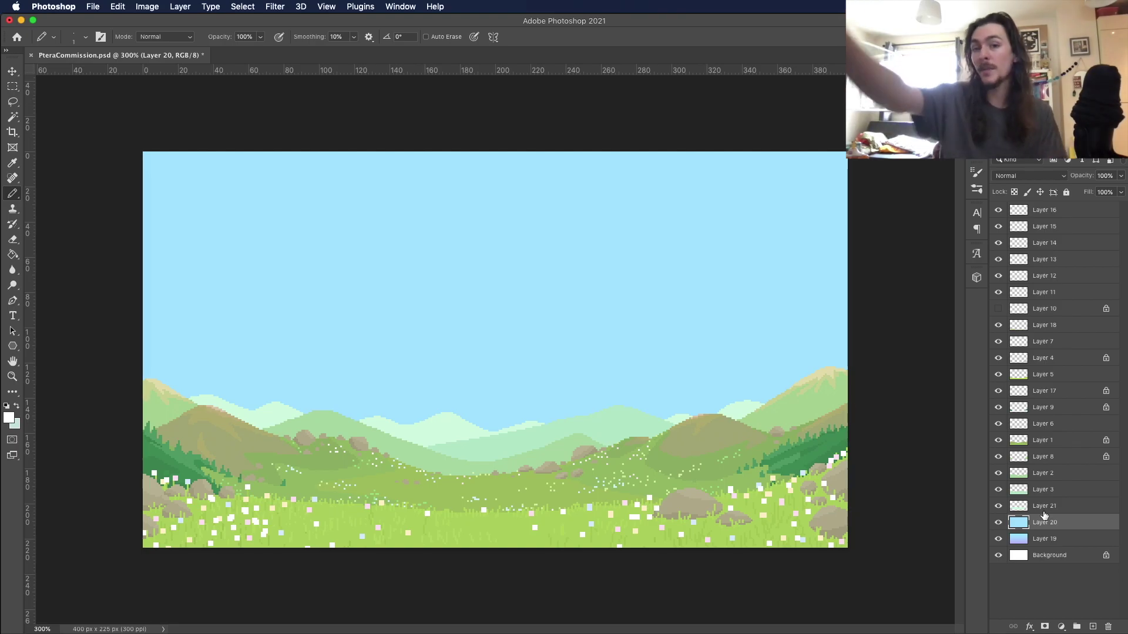
pyautogui.click(83, 41)
pyautogui.click(74, 75)
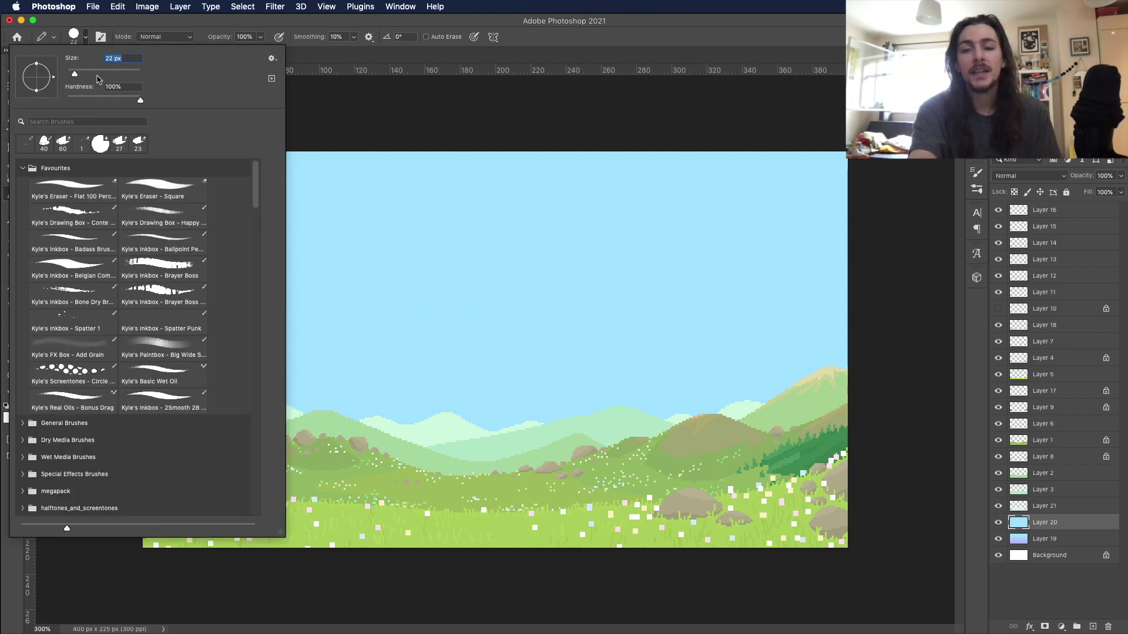
pyautogui.click(505, 318)
# Step: Paint smaller rounded white clouds along the horizon on both sides with a smaller pencil
pyautogui.click(82, 41)
pyautogui.click(65, 75)
pyautogui.click(457, 378)
pyautogui.click(536, 370)
pyautogui.click(659, 361)
pyautogui.moveTo(661, 362)
pyautogui.mouseDown()
pyautogui.moveTo(433, 358)
pyautogui.moveTo(334, 412)
pyautogui.moveTo(269, 397)
pyautogui.moveTo(695, 337)
pyautogui.moveTo(824, 411)
pyautogui.moveTo(768, 393)
pyautogui.moveTo(851, 460)
pyautogui.moveTo(875, 400)
pyautogui.moveTo(150, 389)
pyautogui.moveTo(170, 363)
pyautogui.moveTo(151, 332)
pyautogui.mouseUp()
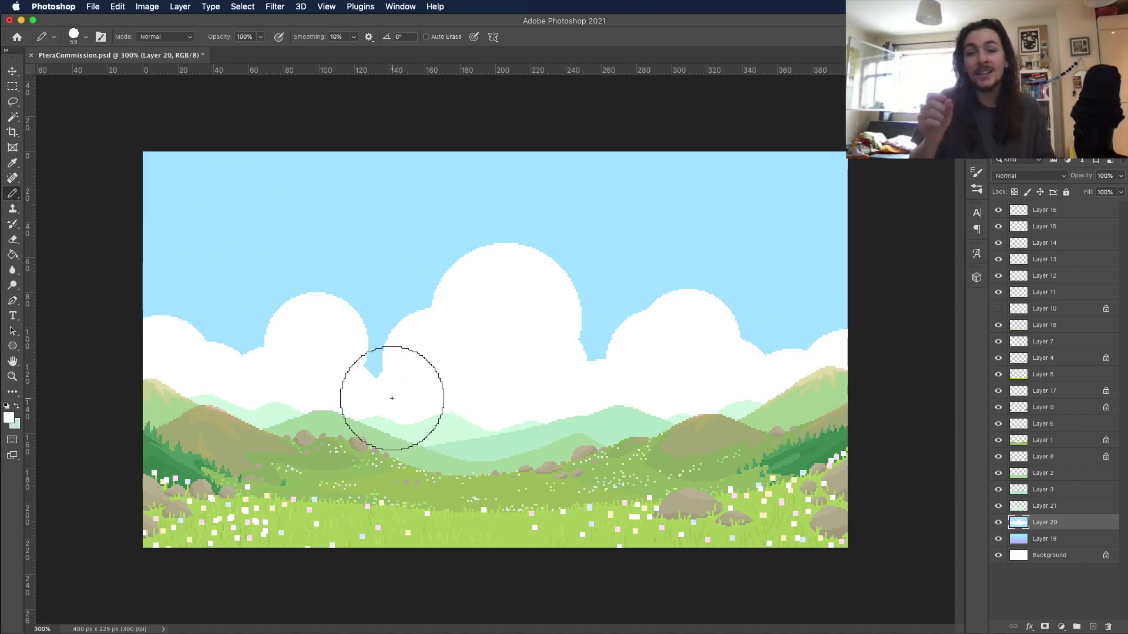
# Step: Round out the left cloud, fill the gap beside the central cloud with white and save the document
pyautogui.click(242, 314)
pyautogui.press('super+z')
pyautogui.moveTo(274, 369); pyautogui.dragTo(353, 389)
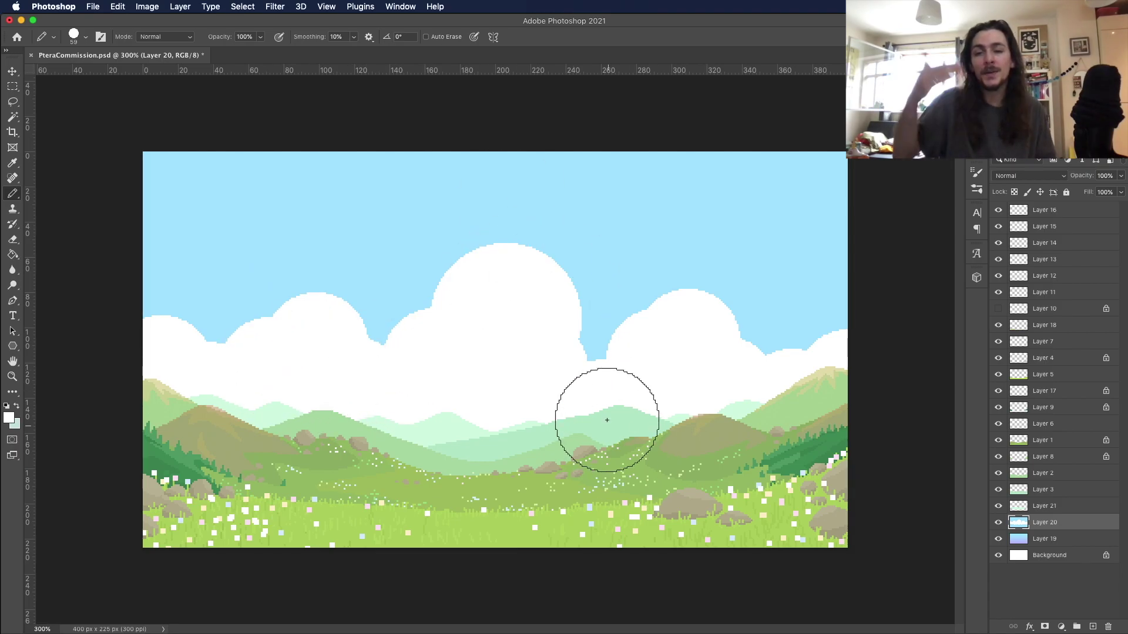
pyautogui.click(93, 6)
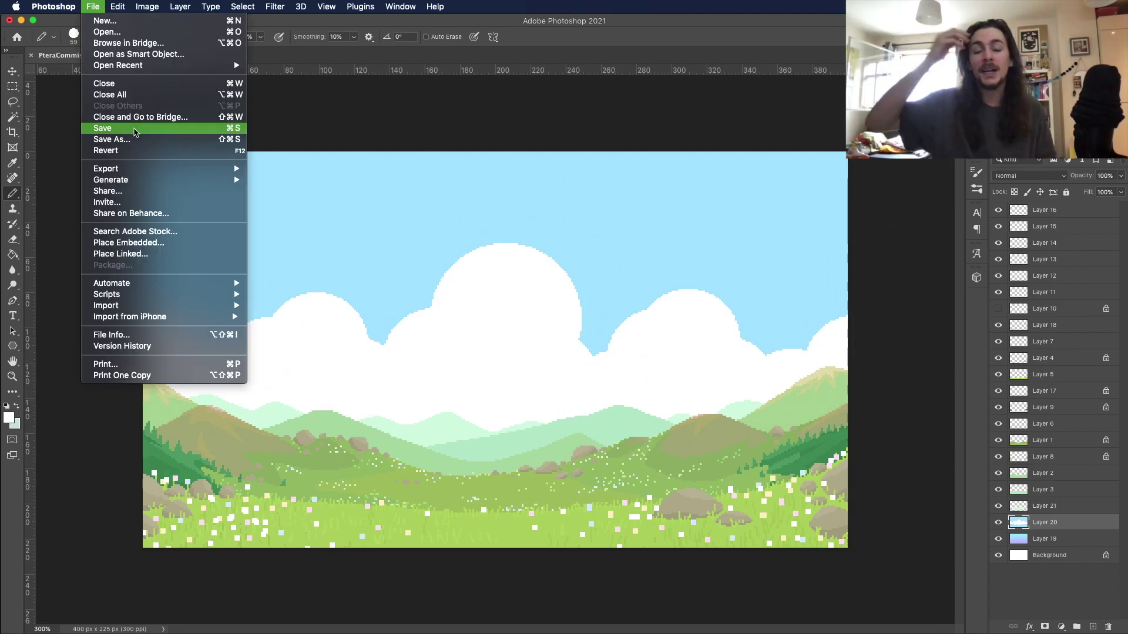
pyautogui.click(141, 129)
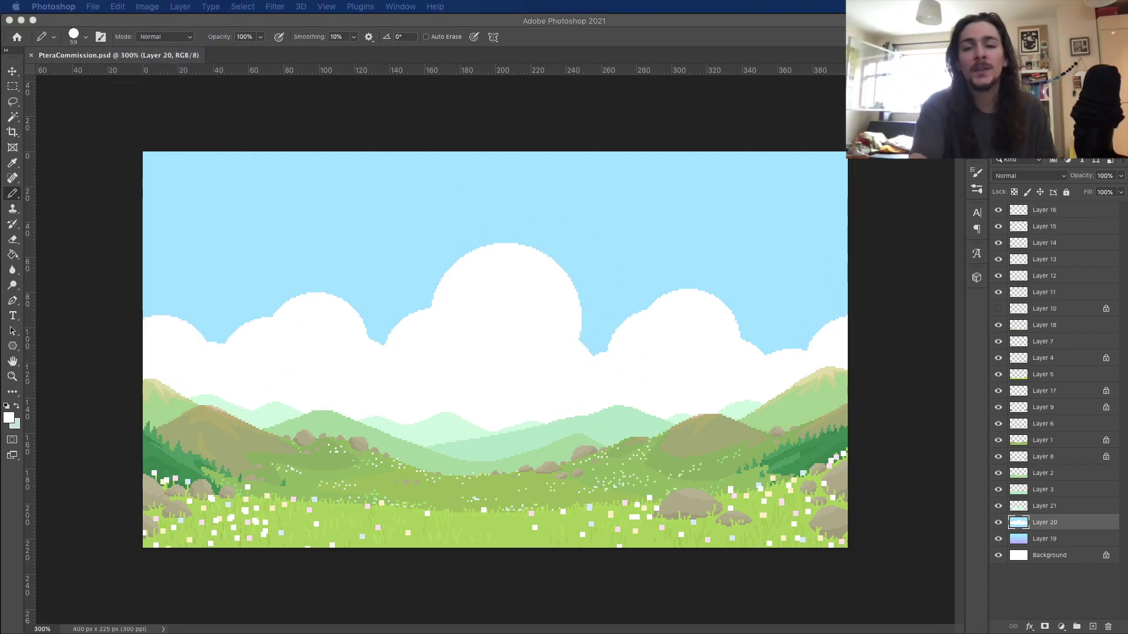
# Step: Delete the flat blue sky from Layer 20 around the clouds and clear the selection
pyautogui.press('w')
pyautogui.click(413, 211)
pyautogui.press('BackSpace')
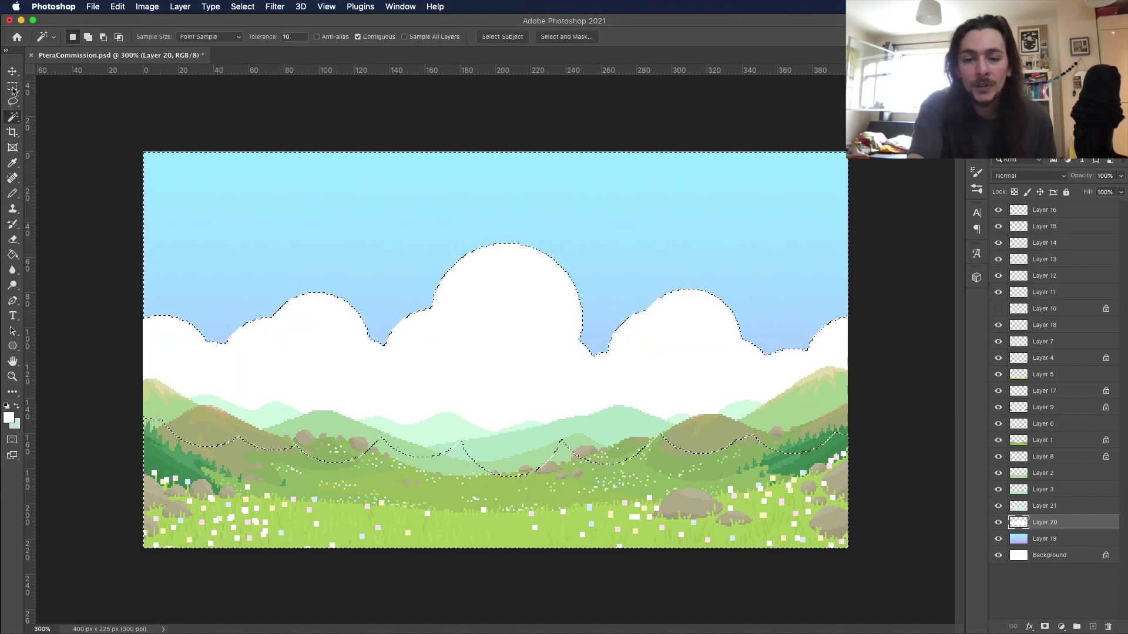
pyautogui.press('m')
pyautogui.click(103, 157)
# Step: Try adding round white clouds along the upper edge of the sky
pyautogui.press('b')
pyautogui.click(174, 222)
pyautogui.click(227, 167)
pyautogui.click(611, 183)
pyautogui.click(535, 139)
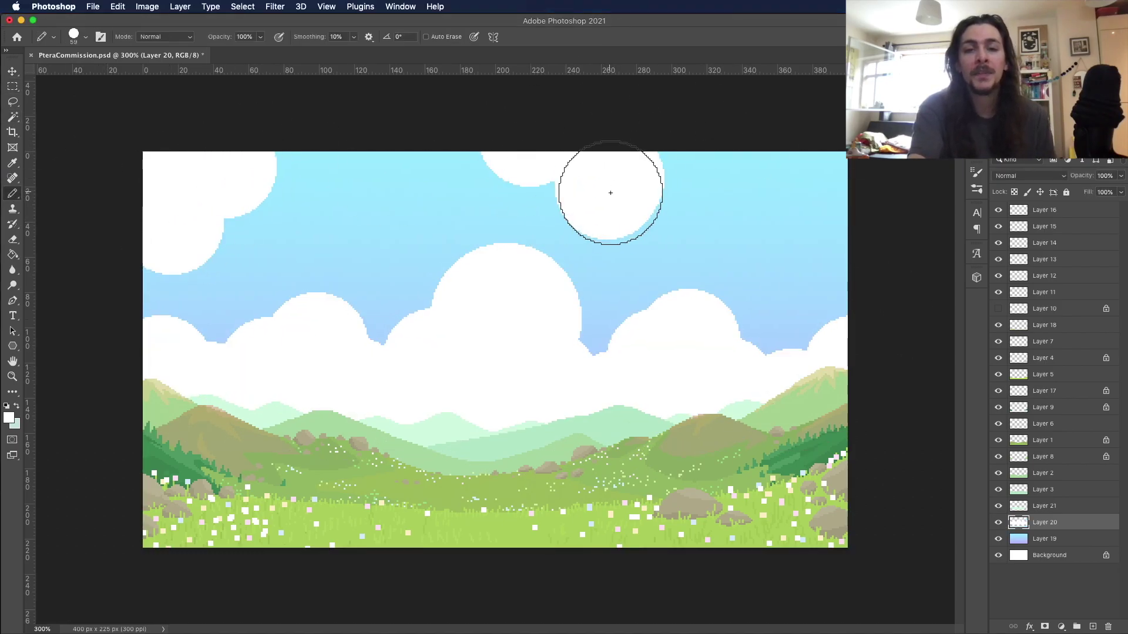
pyautogui.click(729, 182)
pyautogui.press('super+z')
pyautogui.press('super+z')
pyautogui.press('super+z')
pyautogui.press('super+z')
pyautogui.press('super+z')
# Step: Try shading the left cloud with pale cyan (#d7f2f4)
pyautogui.click(9, 418)
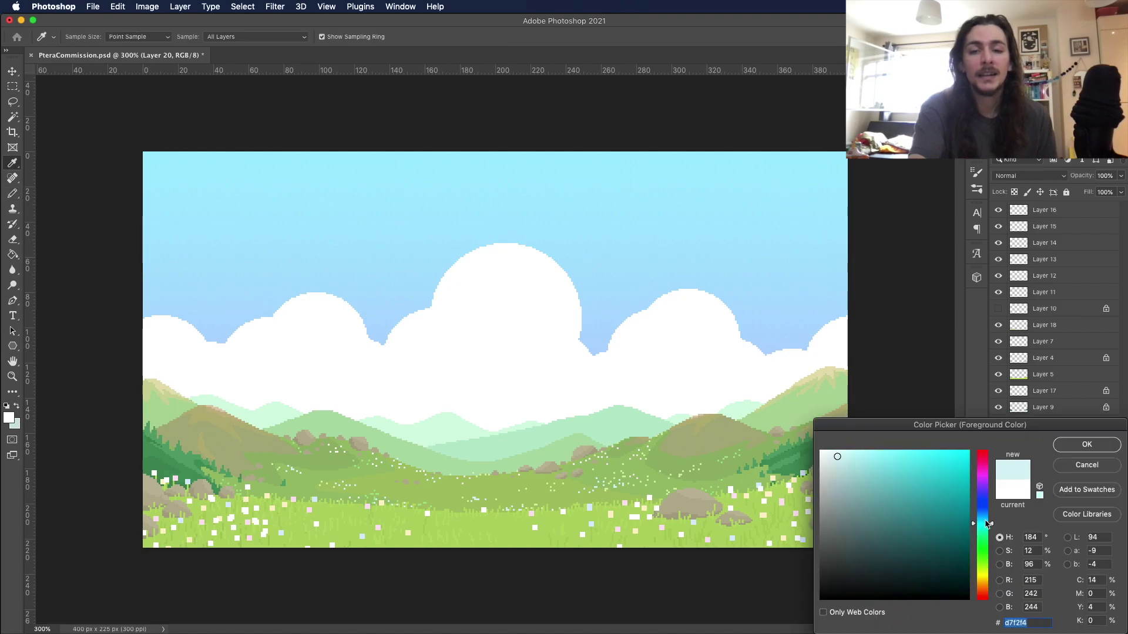
pyautogui.click(1087, 444)
pyautogui.click(230, 305)
pyautogui.press('super+z')
# Step: Lock Layer 20's transparent pixels and shade the left side of the central cloud warm off-white with a 73 px pencil
pyautogui.click(9, 417)
pyautogui.click(981, 590)
pyautogui.click(1087, 445)
pyautogui.click(85, 36)
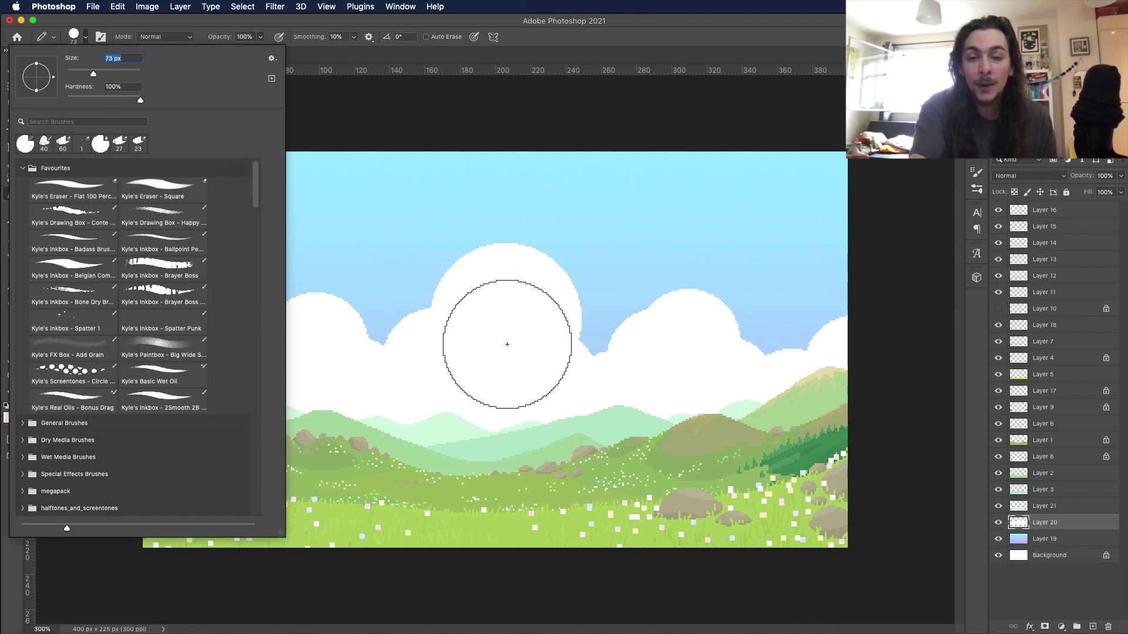
pyautogui.press('Return')
pyautogui.press('/')
pyautogui.click(488, 313)
pyautogui.click(443, 319)
# Step: Shade the left clouds and the central cloud's base warm off-white with a 46 px pencil
pyautogui.click(86, 37)
pyautogui.moveTo(93, 74); pyautogui.dragTo(89, 74)
pyautogui.click(305, 335)
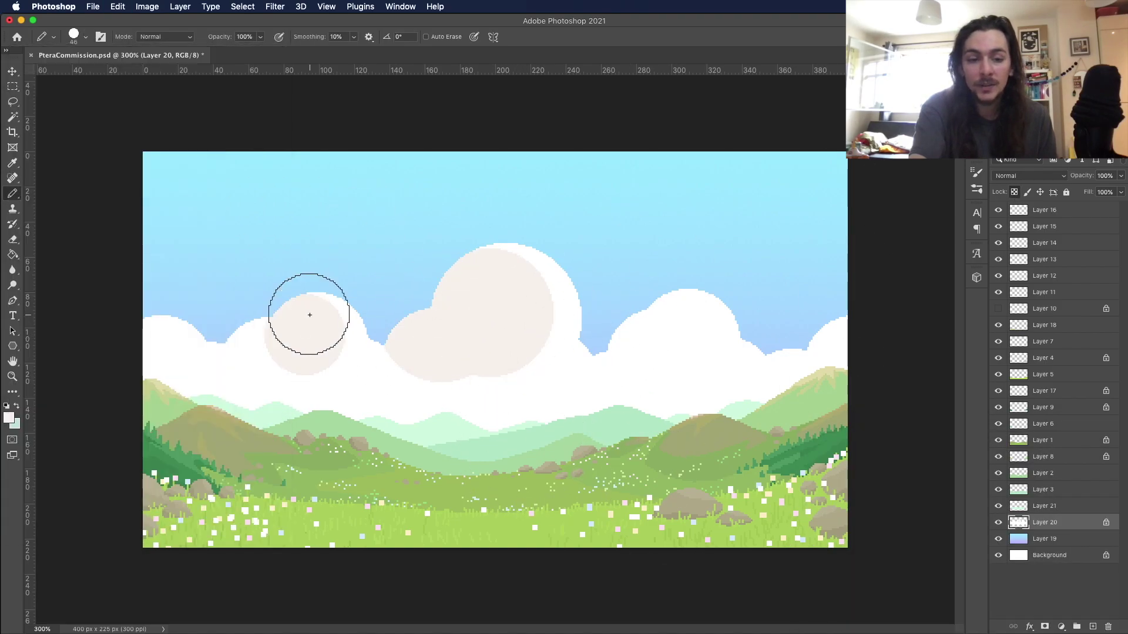
pyautogui.moveTo(309, 315)
pyautogui.mouseDown()
pyautogui.moveTo(147, 355)
pyautogui.moveTo(190, 402)
pyautogui.moveTo(358, 389)
pyautogui.moveTo(426, 400)
pyautogui.moveTo(495, 364)
pyautogui.moveTo(300, 415)
pyautogui.moveTo(434, 414)
pyautogui.mouseUp()
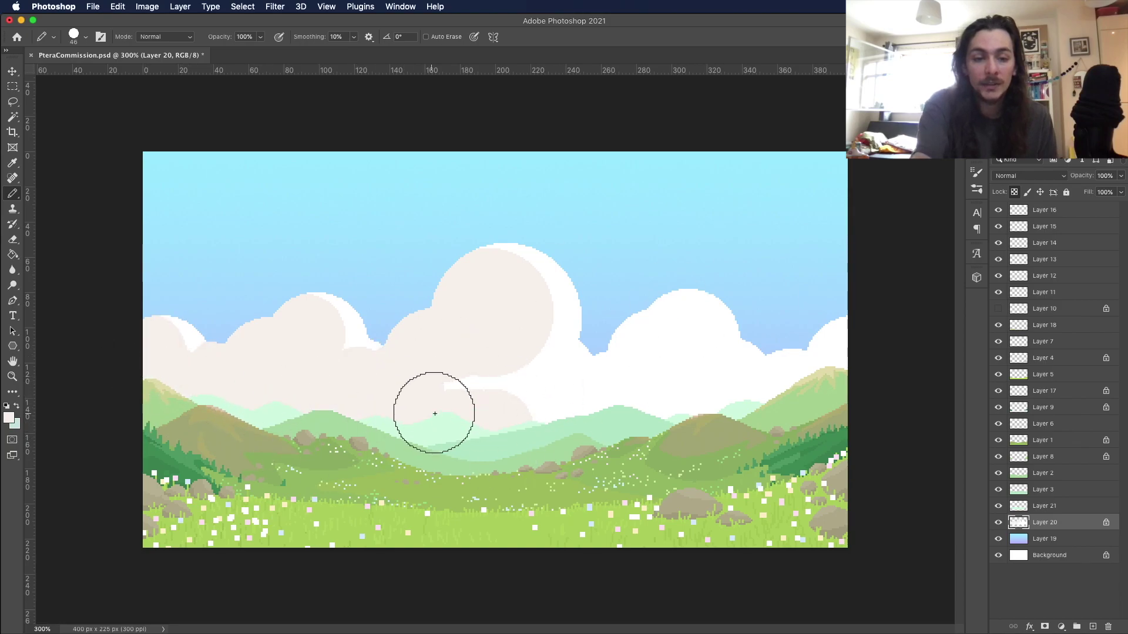
pyautogui.press('super+z')
pyautogui.click(458, 427)
pyautogui.click(517, 430)
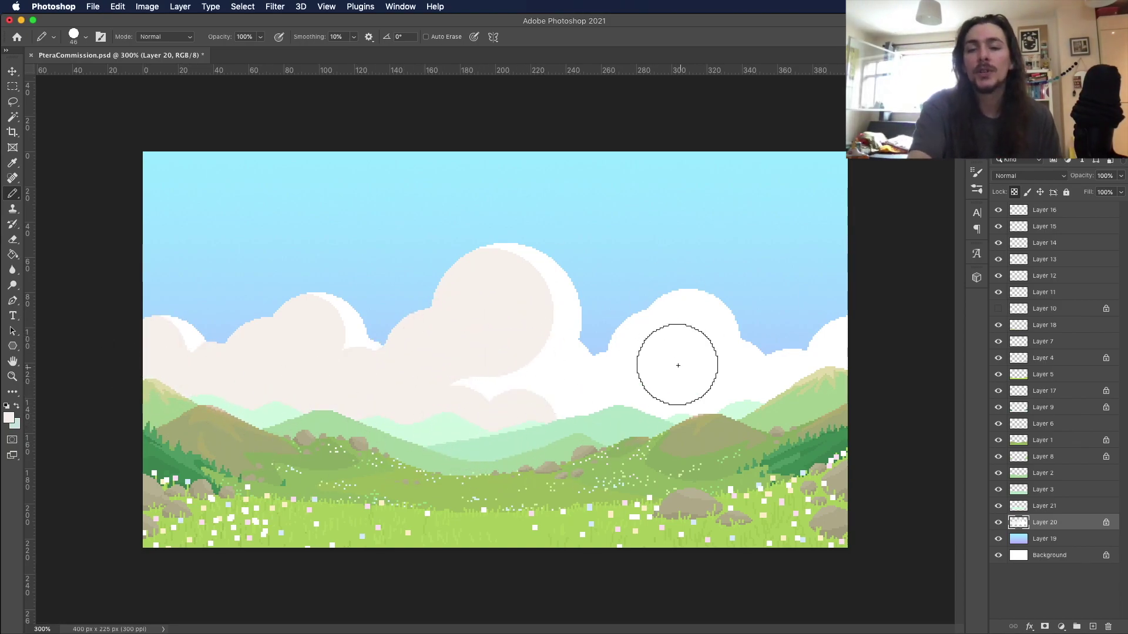
# Step: Shade the right clouds warm off-white and paint white puffs along the cloud bases with a 46 px pencil
pyautogui.moveTo(678, 366)
pyautogui.mouseDown()
pyautogui.moveTo(710, 373)
pyautogui.moveTo(675, 385)
pyautogui.moveTo(899, 435)
pyautogui.mouseUp()
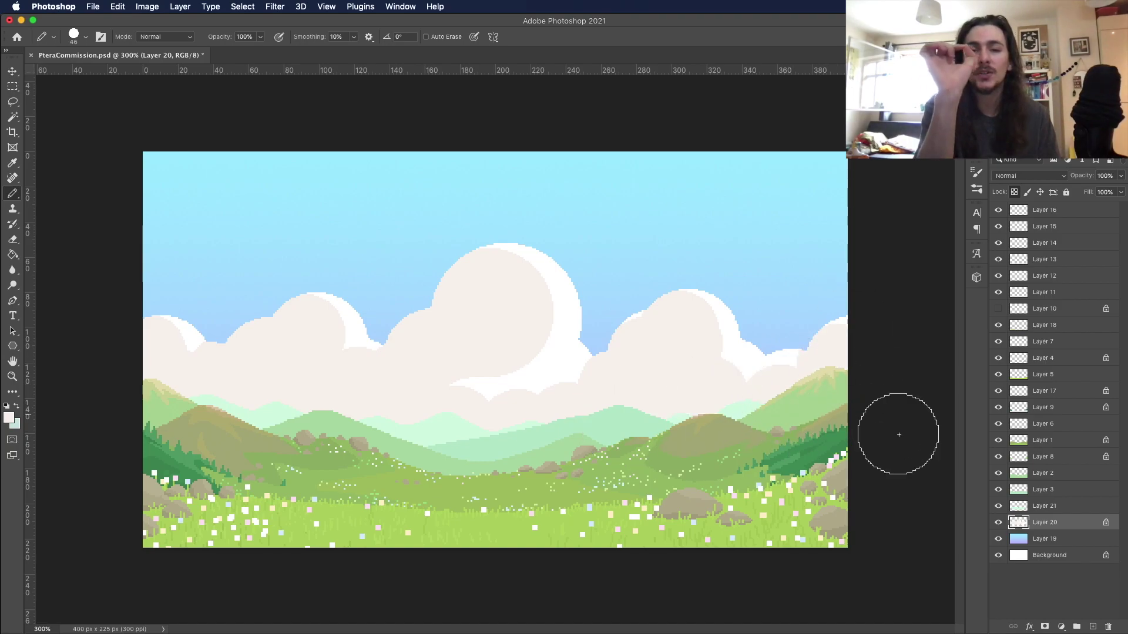
pyautogui.keyDown('alt'); pyautogui.click(557, 369); pyautogui.keyUp('alt')
pyautogui.click(473, 359)
pyautogui.press('super+z')
pyautogui.click(488, 372)
pyautogui.moveTo(558, 416); pyautogui.dragTo(537, 420)
pyautogui.moveTo(707, 389); pyautogui.dragTo(775, 402)
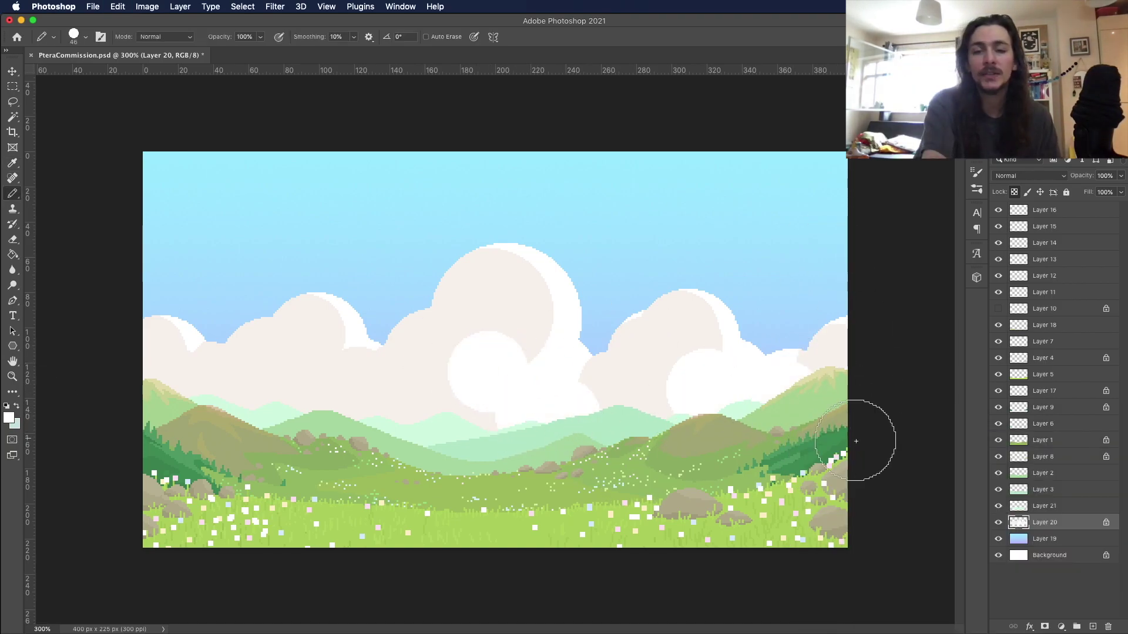
pyautogui.moveTo(326, 376); pyautogui.dragTo(382, 408)
# Step: Choose a warm off-white foreground colour and shade the new base puffs, leaving white rims along their upper-right edges
pyautogui.click(11, 418)
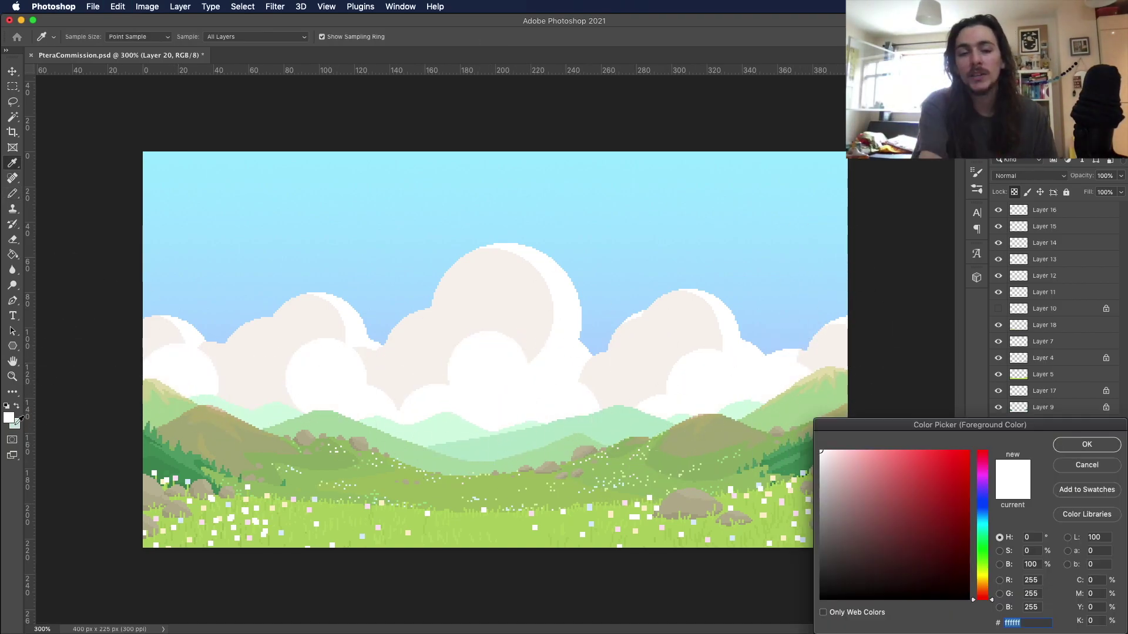
pyautogui.press('Return')
pyautogui.press('b')
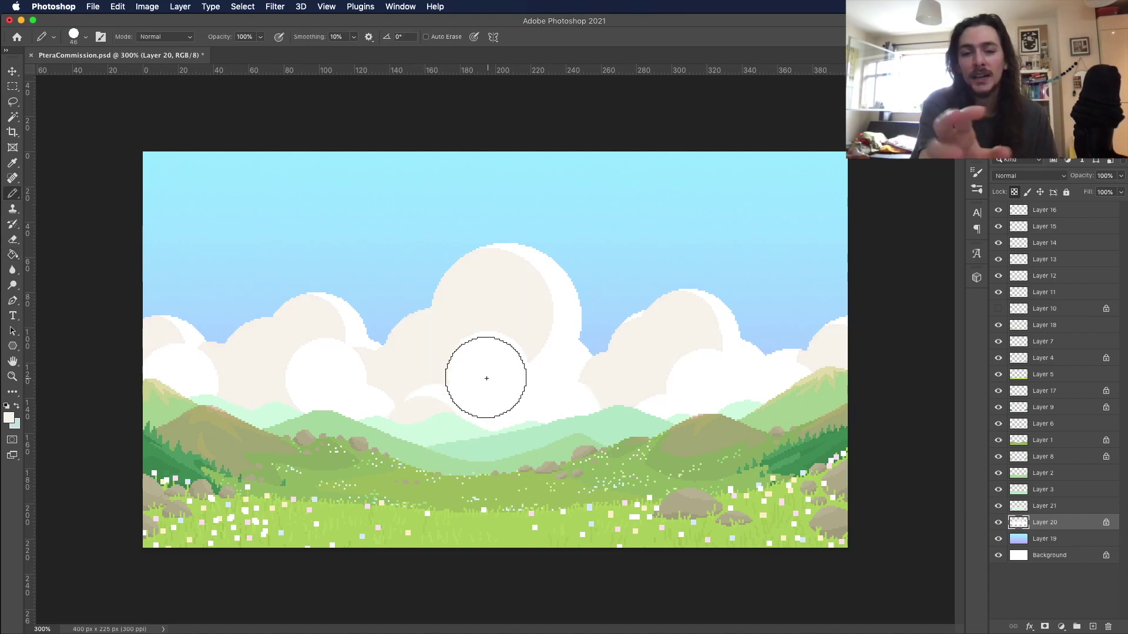
pyautogui.moveTo(486, 378)
pyautogui.mouseDown()
pyautogui.moveTo(549, 453)
pyautogui.moveTo(365, 429)
pyautogui.mouseUp()
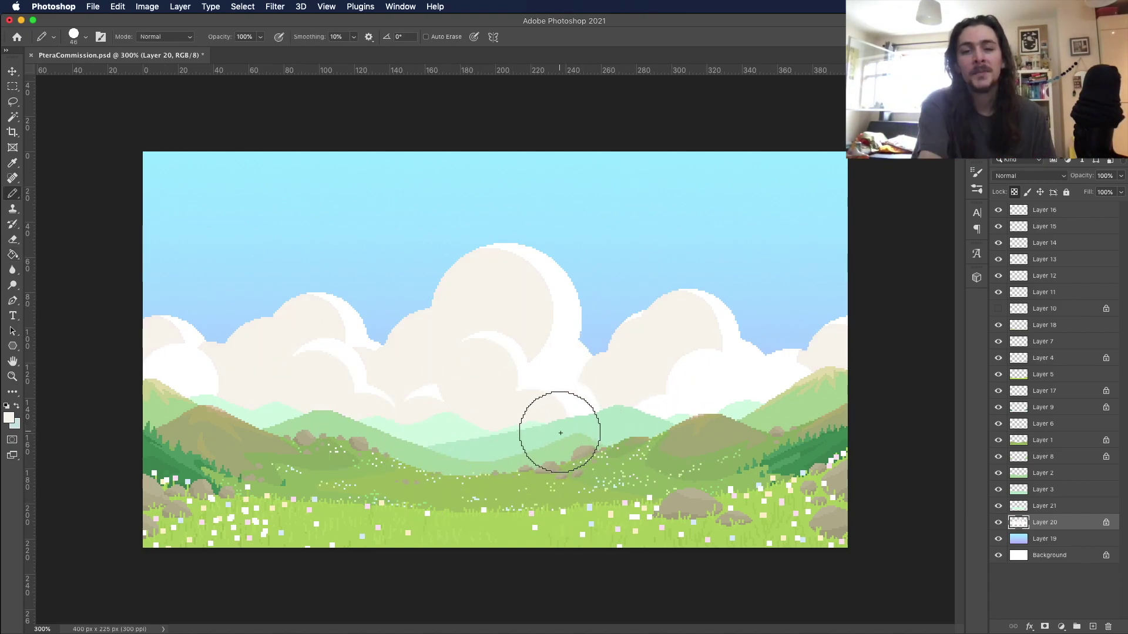
pyautogui.click(689, 396)
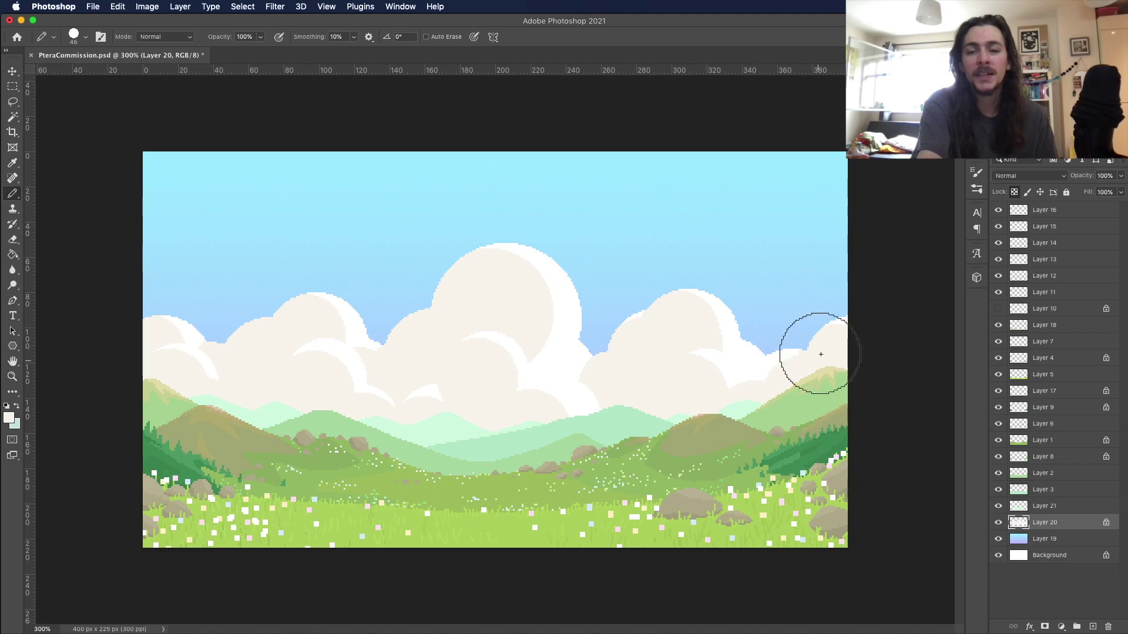
# Step: Try the Pin Light blend mode on Layer 20's clouds
pyautogui.click(1028, 176)
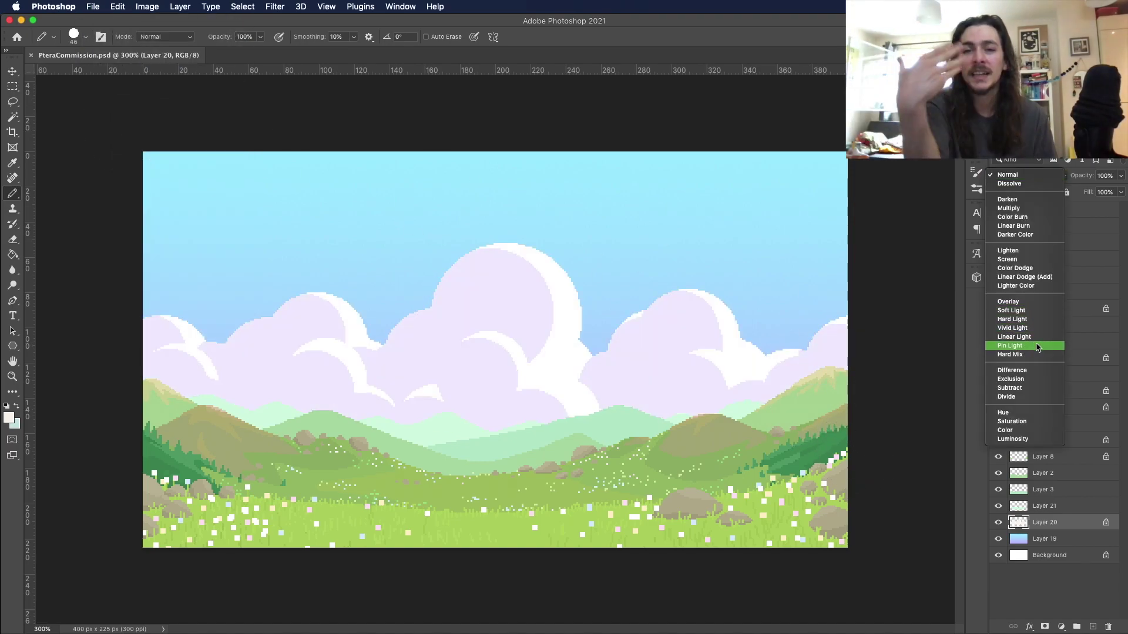
pyautogui.click(1010, 347)
pyautogui.click(1028, 175)
pyautogui.click(1010, 12)
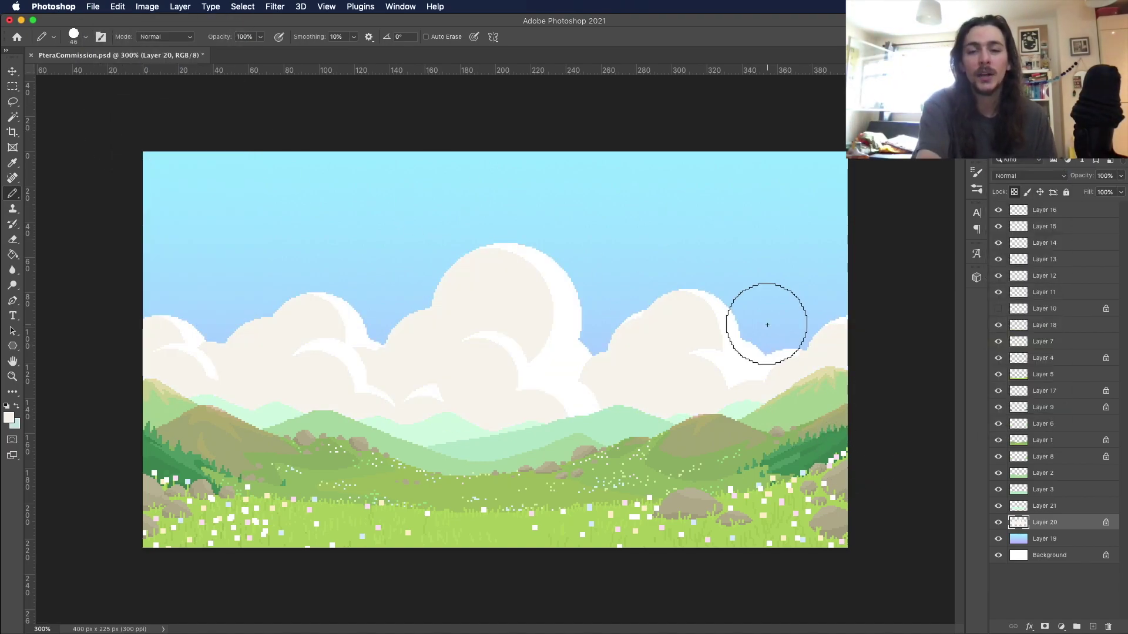
# Step: Save the document and create a frame animation with the frame duplicated to at least 29 frames
pyautogui.press('m')
pyautogui.press('super+s')
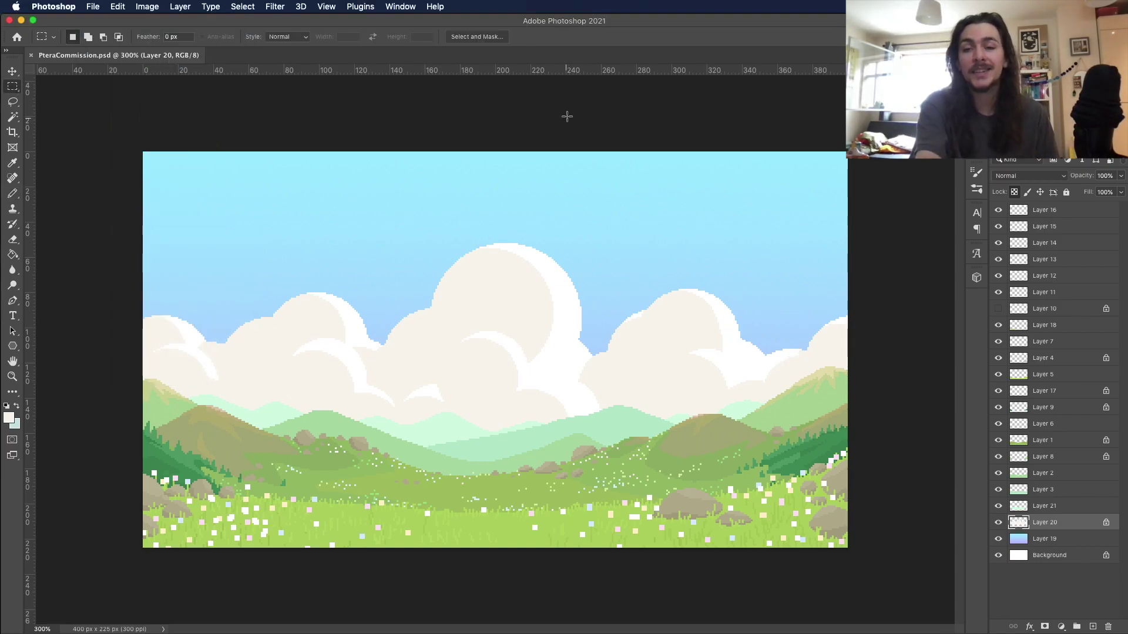
pyautogui.click(12, 71)
pyautogui.click(400, 7)
pyautogui.click(453, 405)
pyautogui.click(493, 598)
pyautogui.click(179, 626)
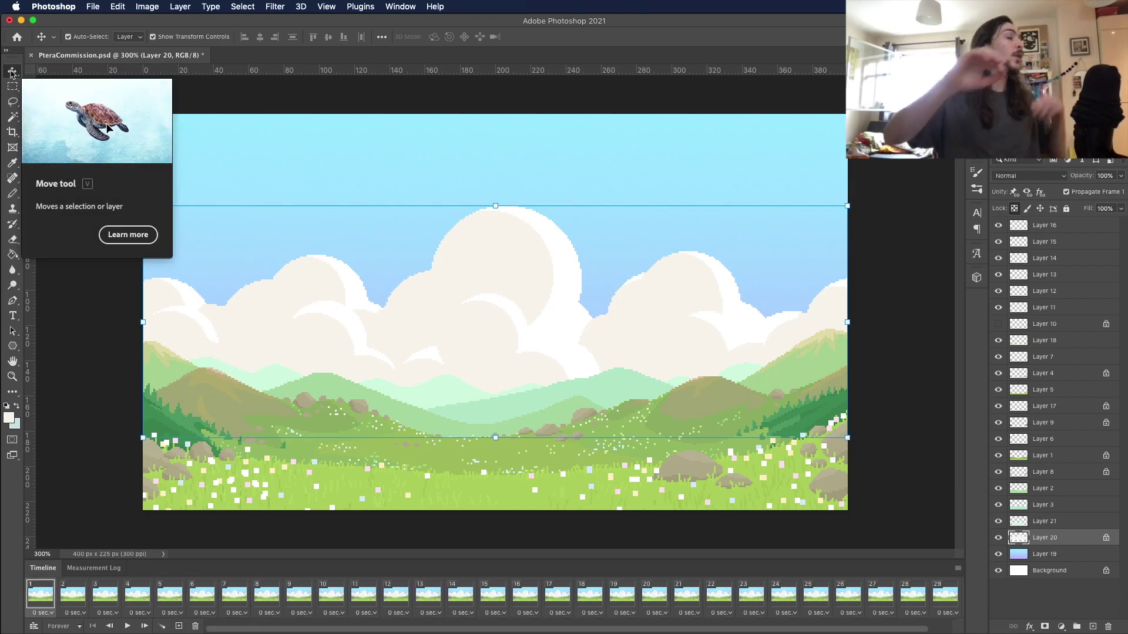
# Step: Nudge Layer 11's flowers by one pixel left or up in individual frames between frames 3 and 14
pyautogui.click(105, 594)
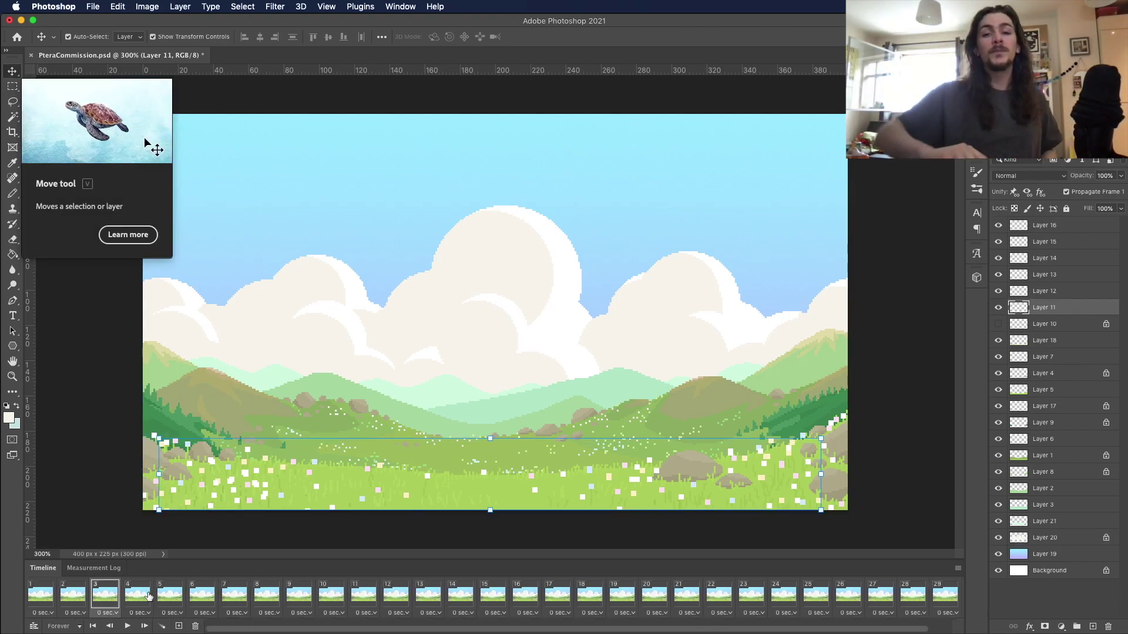
pyautogui.click(137, 595)
pyautogui.click(170, 597)
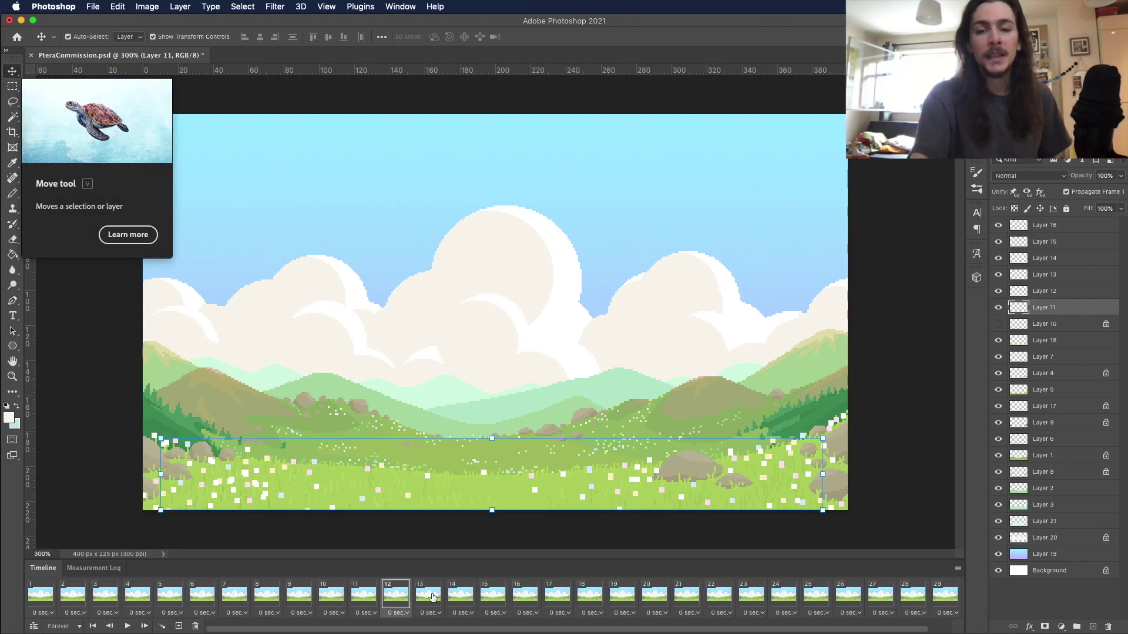
pyautogui.press('Up')
pyautogui.click(428, 597)
pyautogui.click(460, 598)
pyautogui.press('Up')
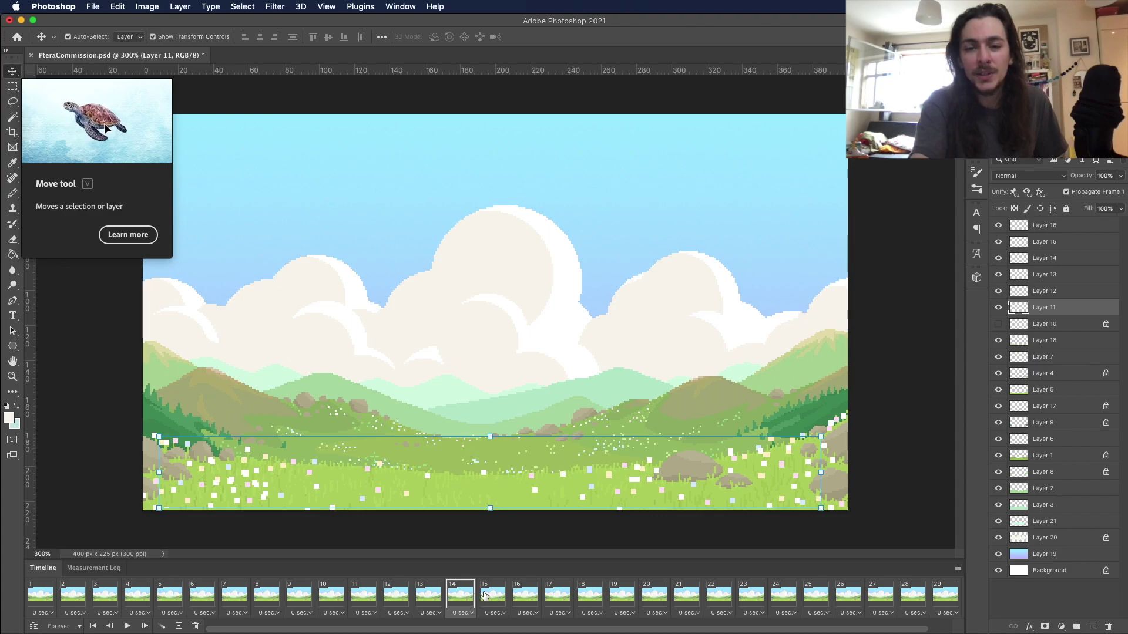
# Step: Continue Layer 11's small flower offsets frame by frame from frame 12 through frame 29
pyautogui.click(399, 596)
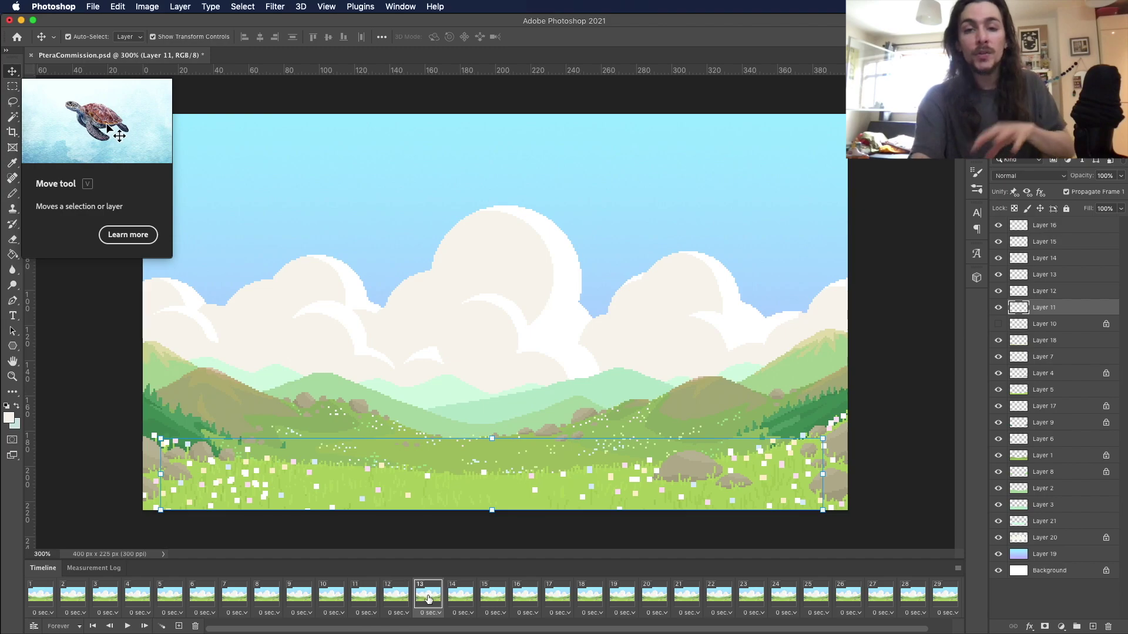
pyautogui.click(453, 596)
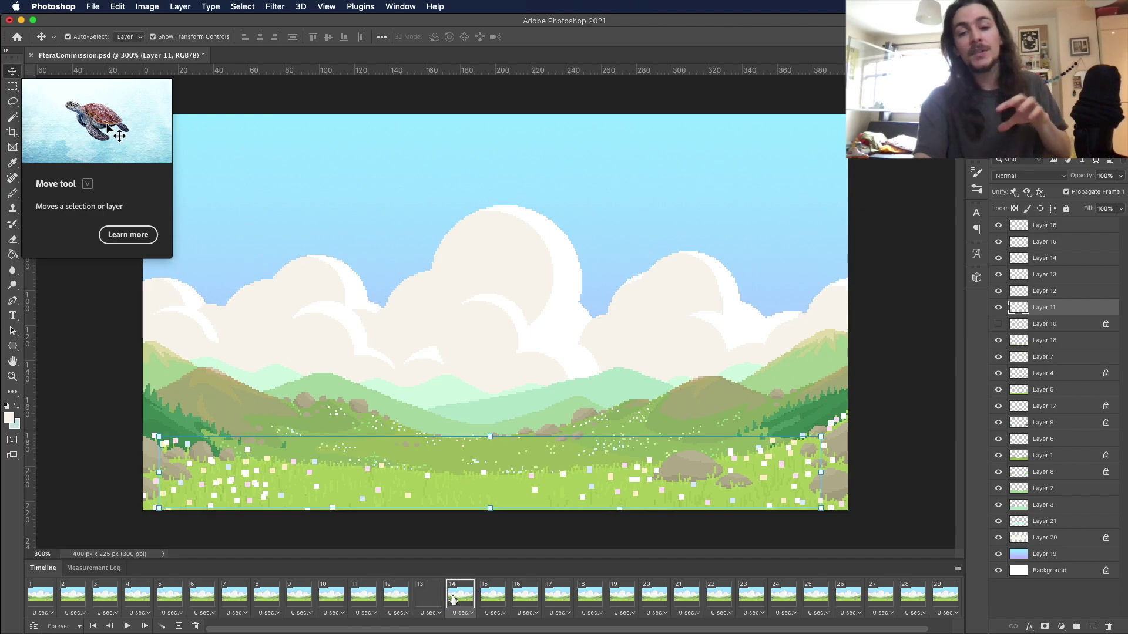
pyautogui.click(498, 599)
pyautogui.click(523, 600)
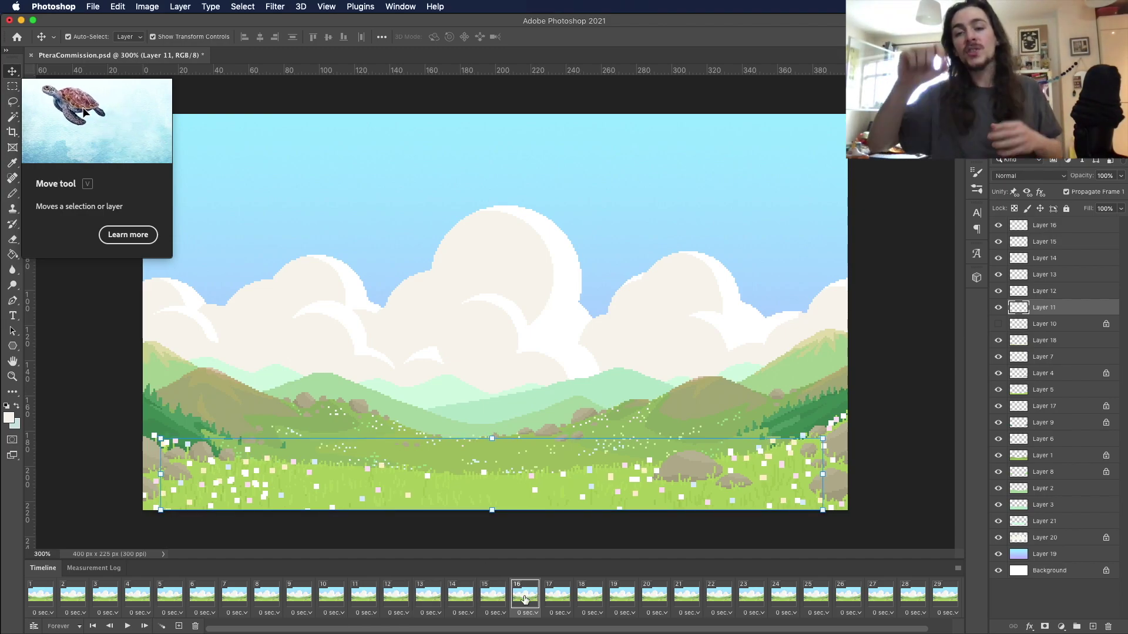
pyautogui.click(552, 592)
pyautogui.click(585, 599)
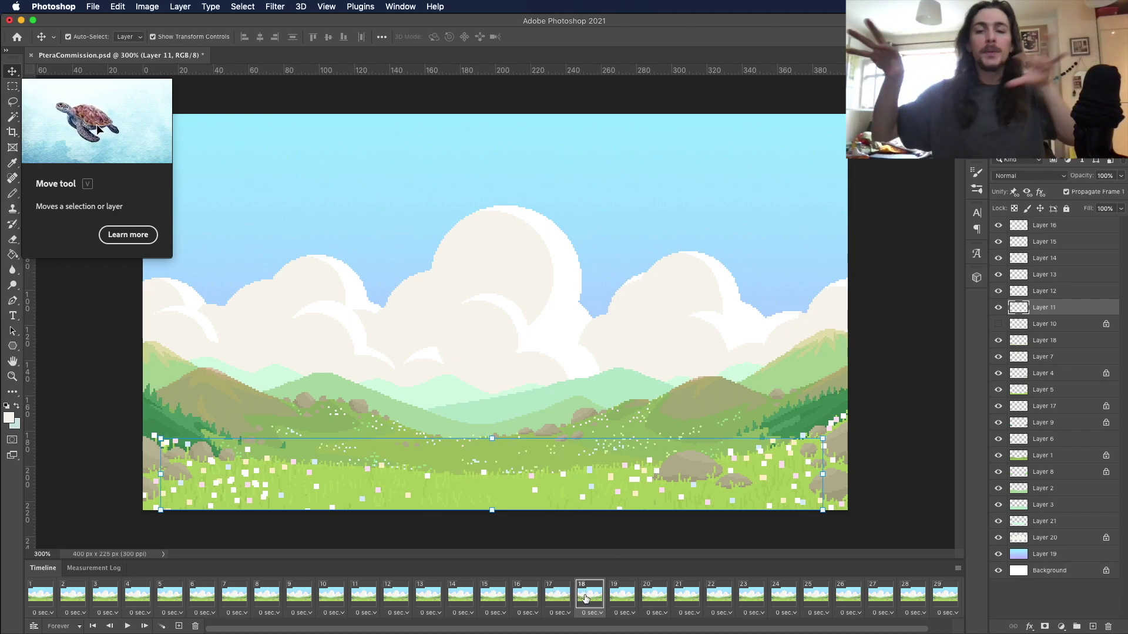
pyautogui.click(688, 596)
pyautogui.click(720, 597)
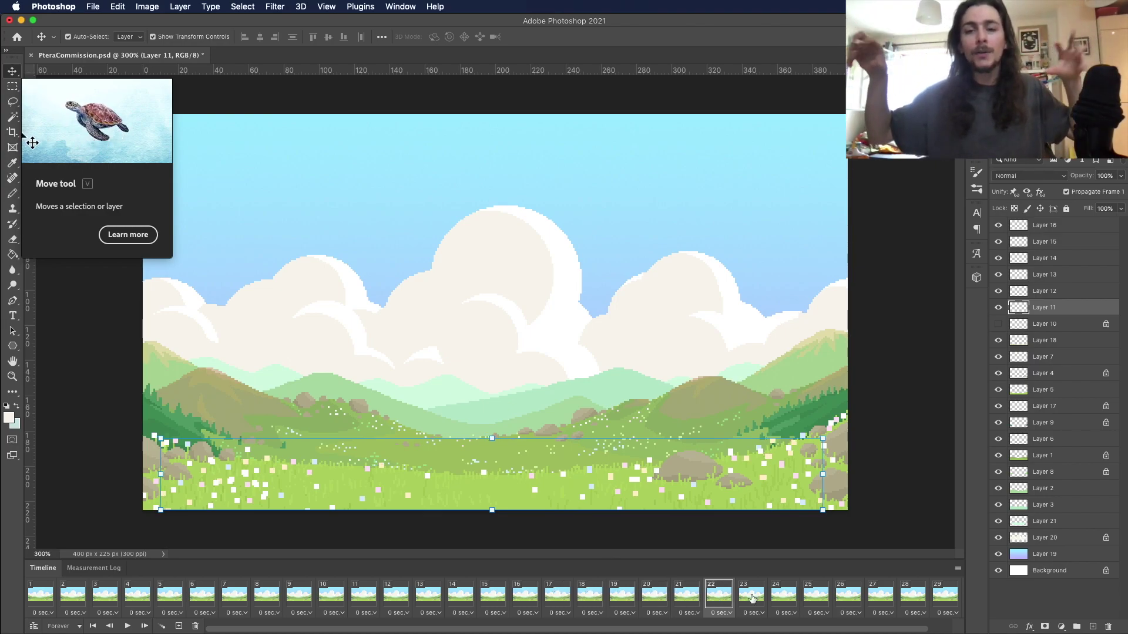
pyautogui.click(817, 599)
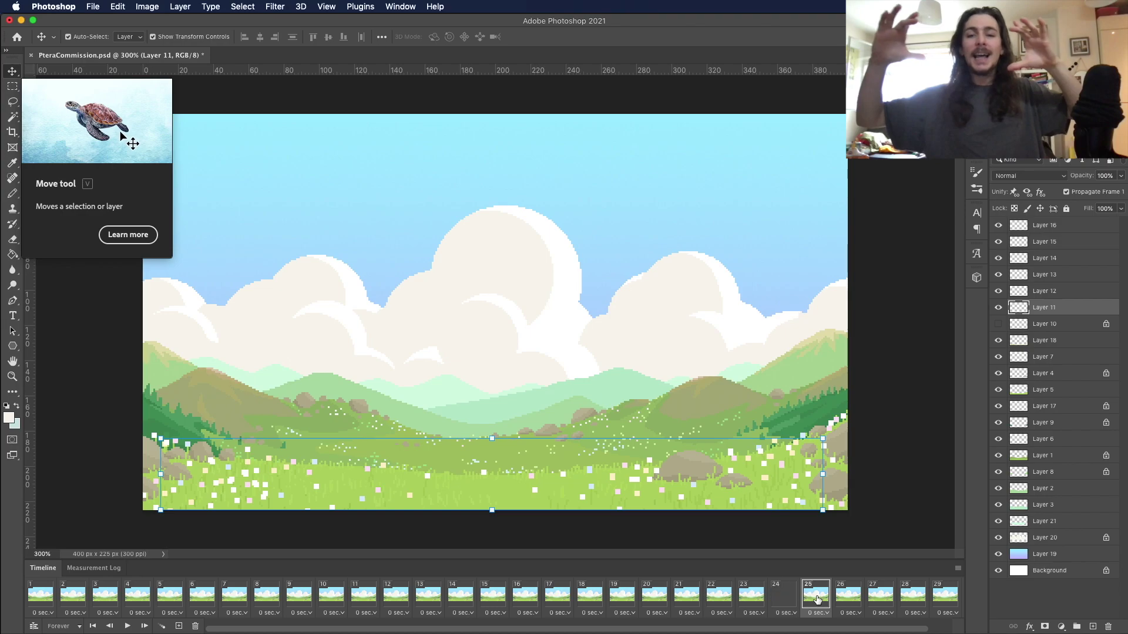
pyautogui.click(886, 596)
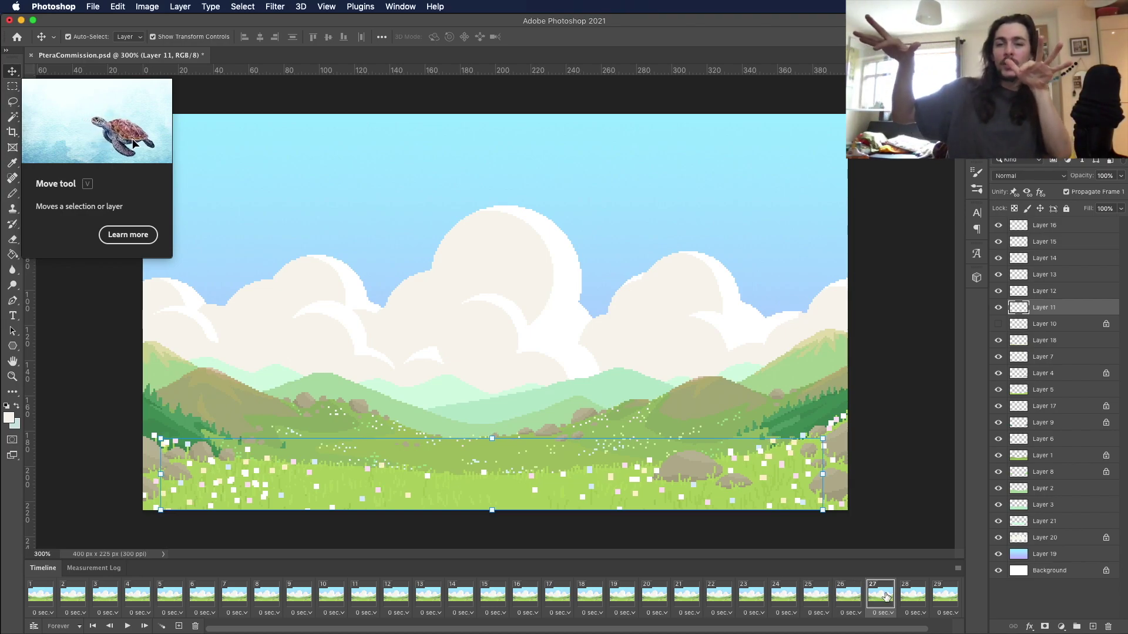
pyautogui.click(913, 599)
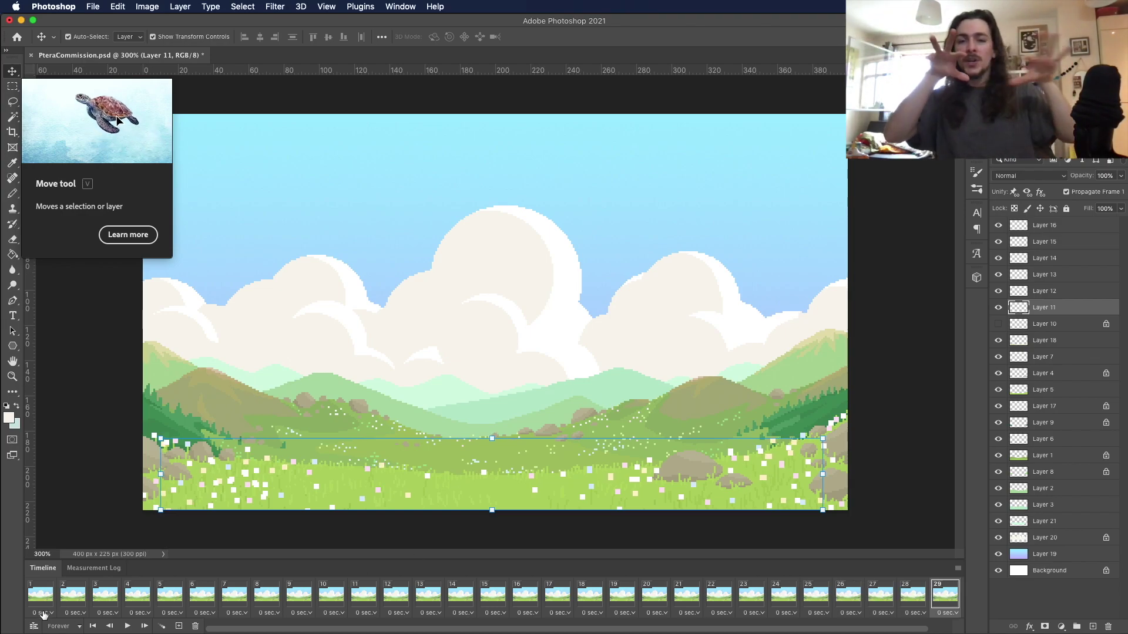
# Step: Play the frame animation from frame 1 to check the flowers' sway, and stop playback
pyautogui.click(45, 612)
pyautogui.click(182, 558)
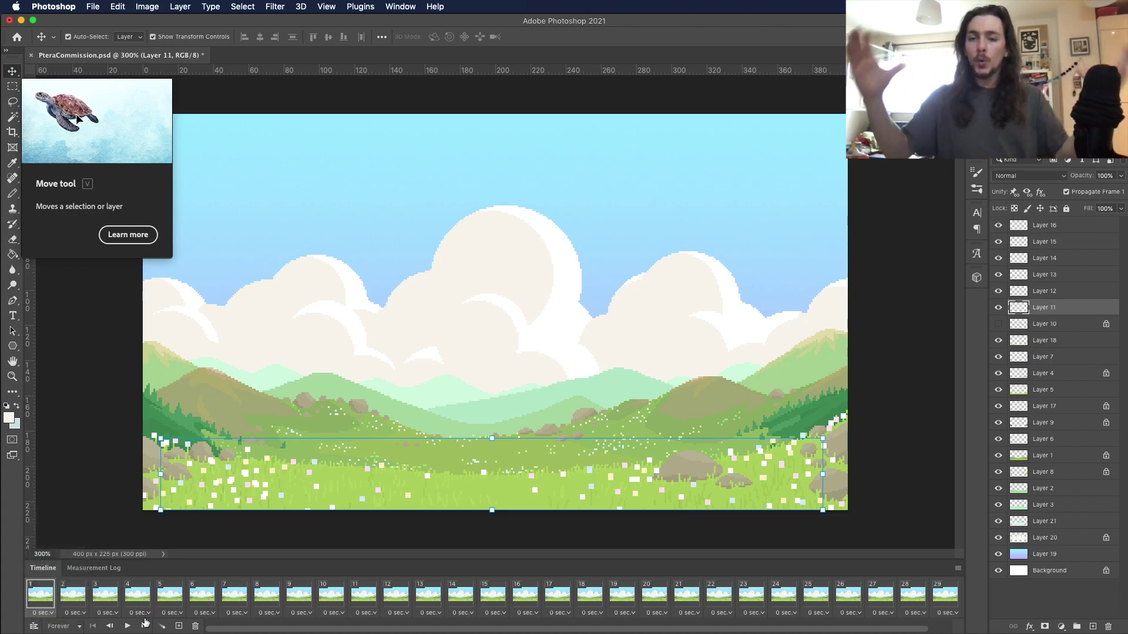
pyautogui.click(126, 626)
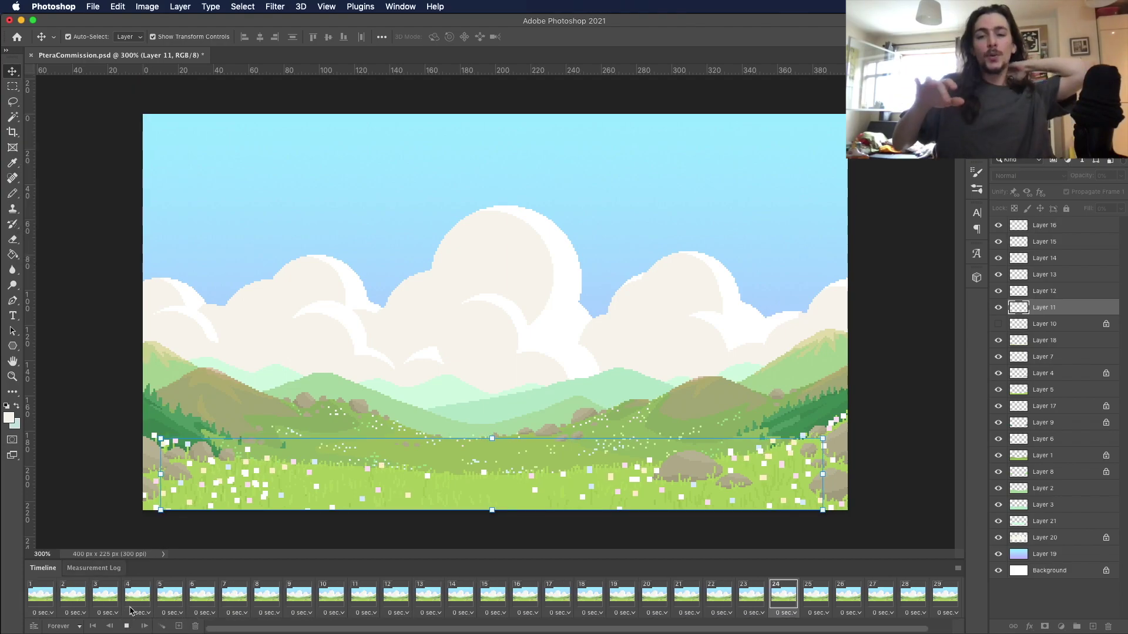
pyautogui.click(127, 626)
# Step: Select Layer 12 at frame 1 and offset its flowers one pixel left in individual frames up to frame 12
pyautogui.click(46, 592)
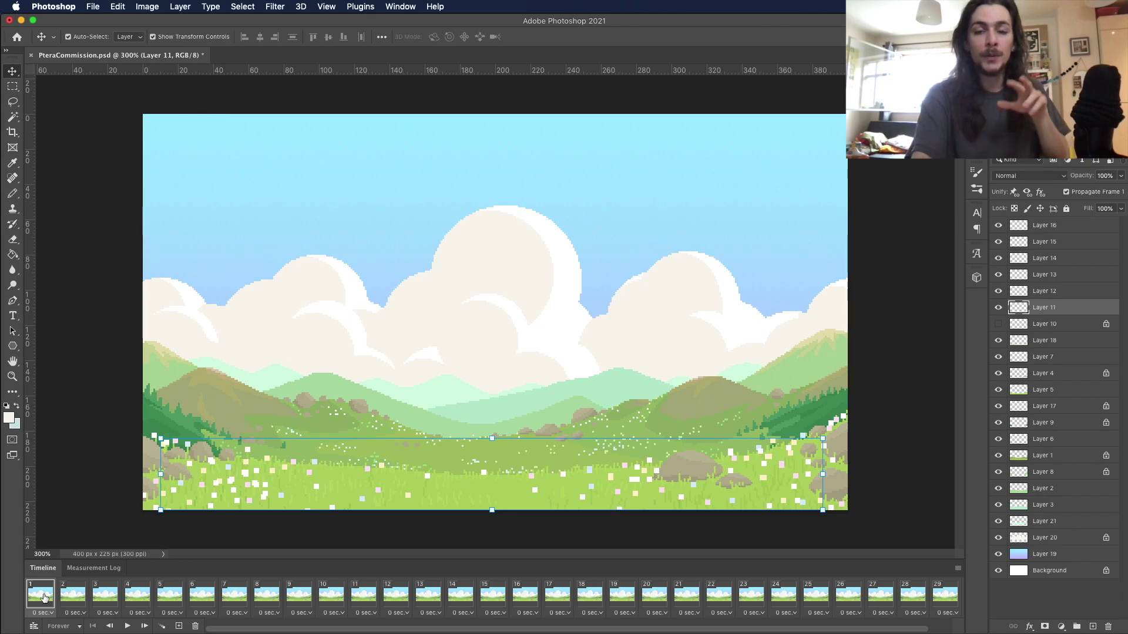
pyautogui.click(1046, 293)
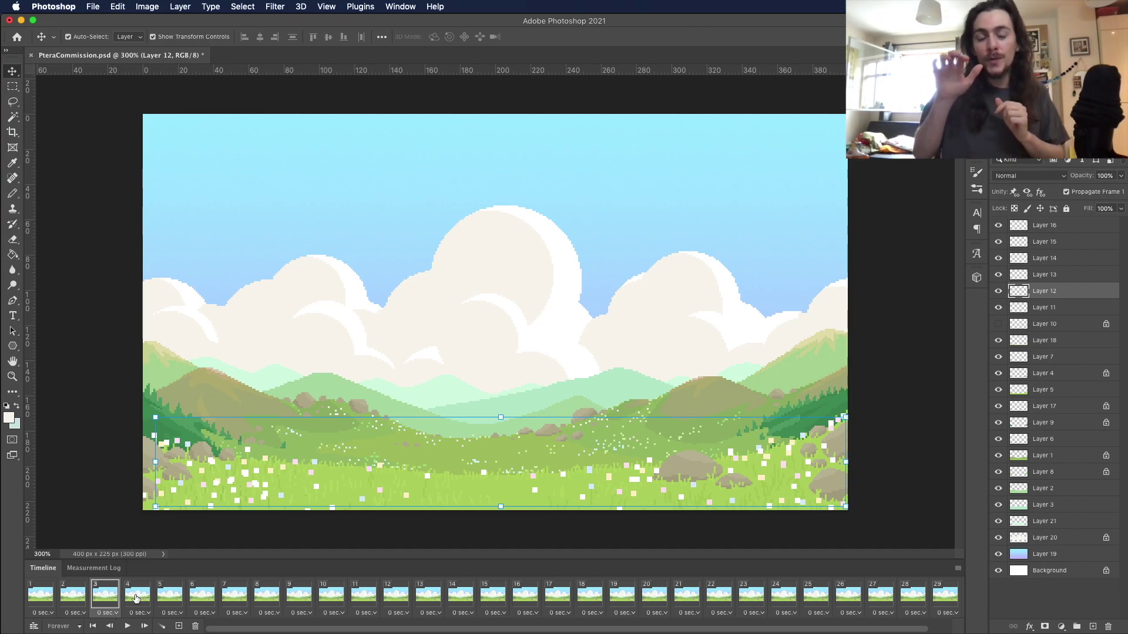
pyautogui.click(135, 595)
pyautogui.click(167, 596)
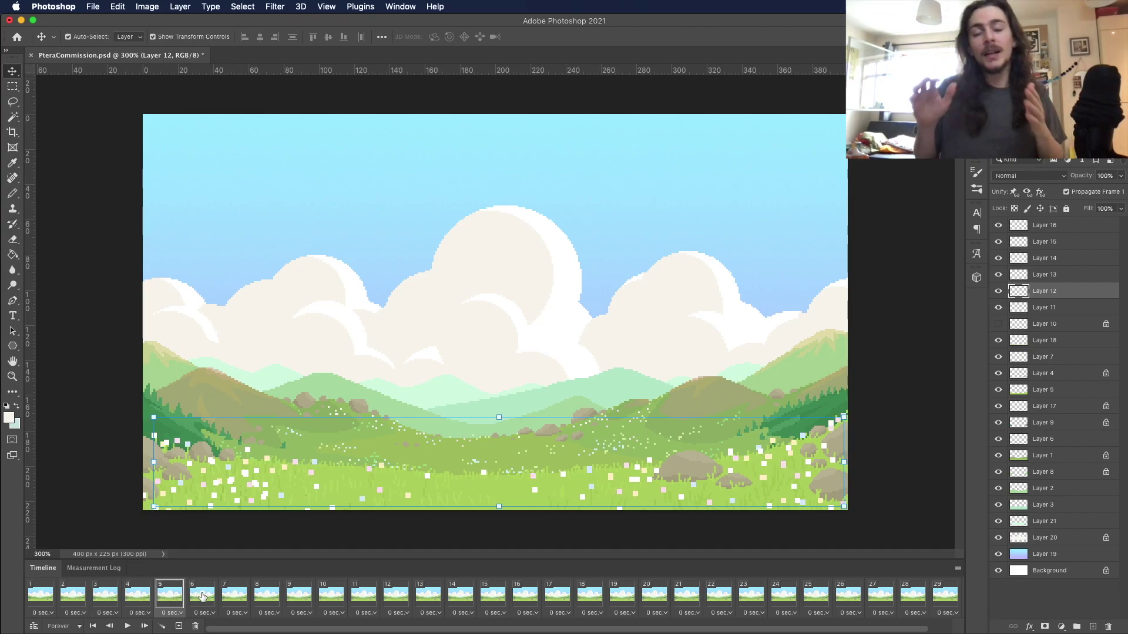
pyautogui.click(202, 596)
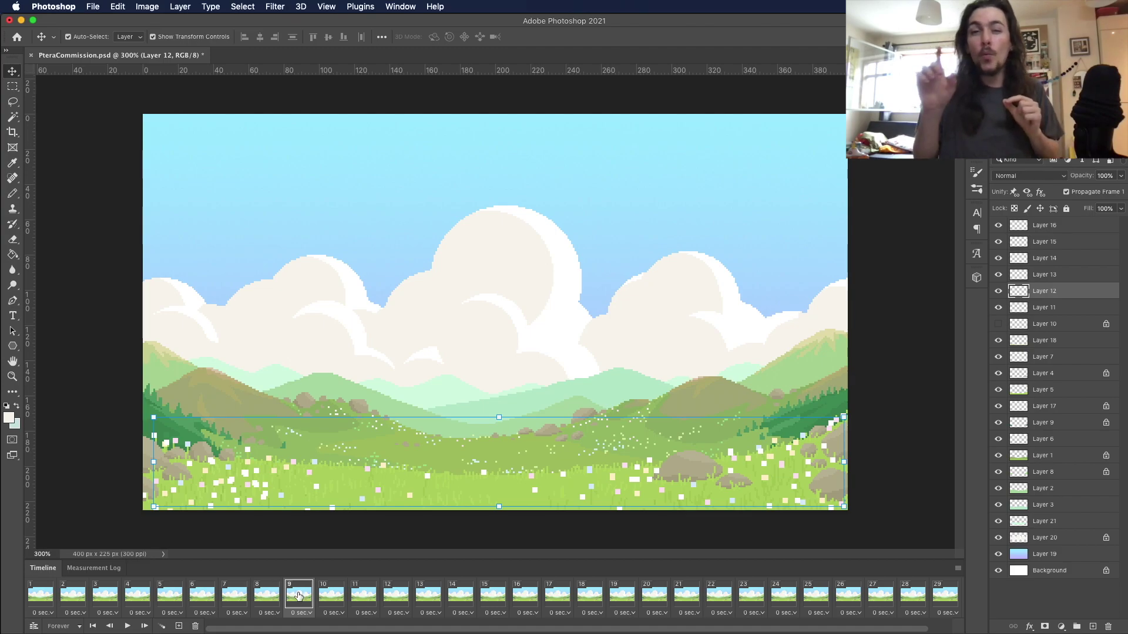
pyautogui.click(329, 596)
pyautogui.click(362, 595)
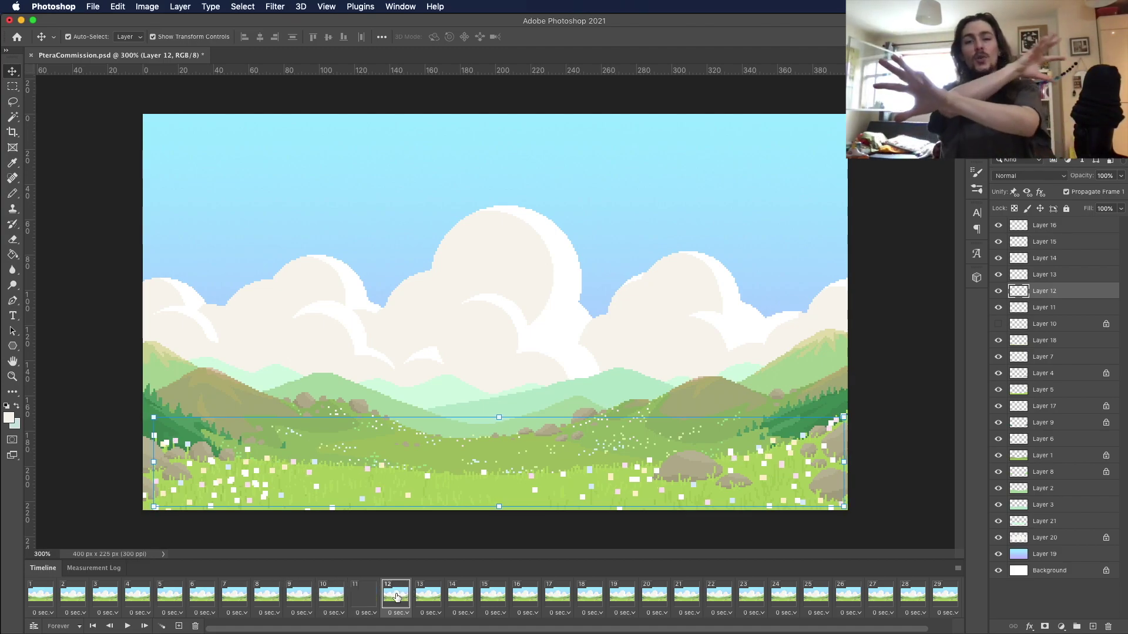
pyautogui.click(395, 596)
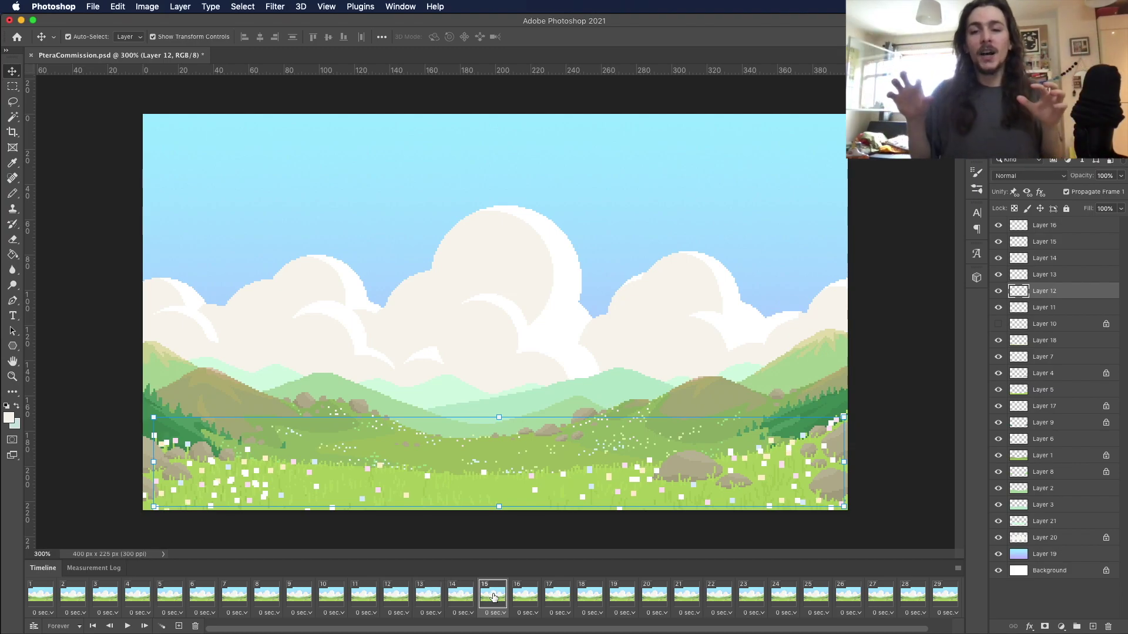
# Step: Offset Layer 12's flowers one pixel down in frames 15 and 16, and continue its small offsets through frame 24
pyautogui.press('Down')
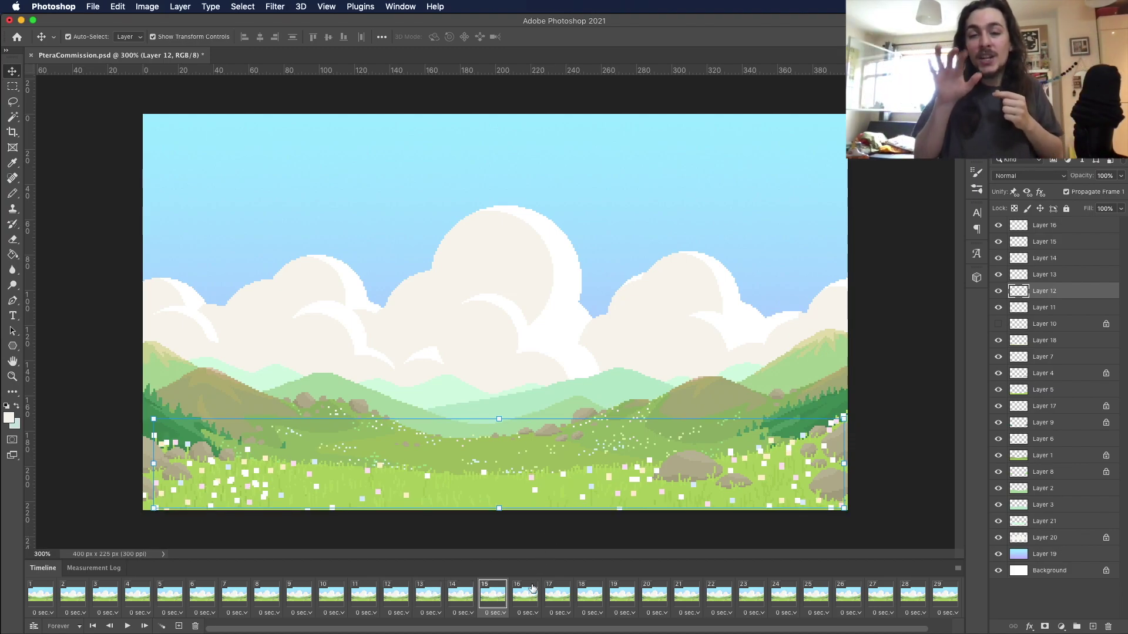
pyautogui.click(529, 593)
pyautogui.press('Down')
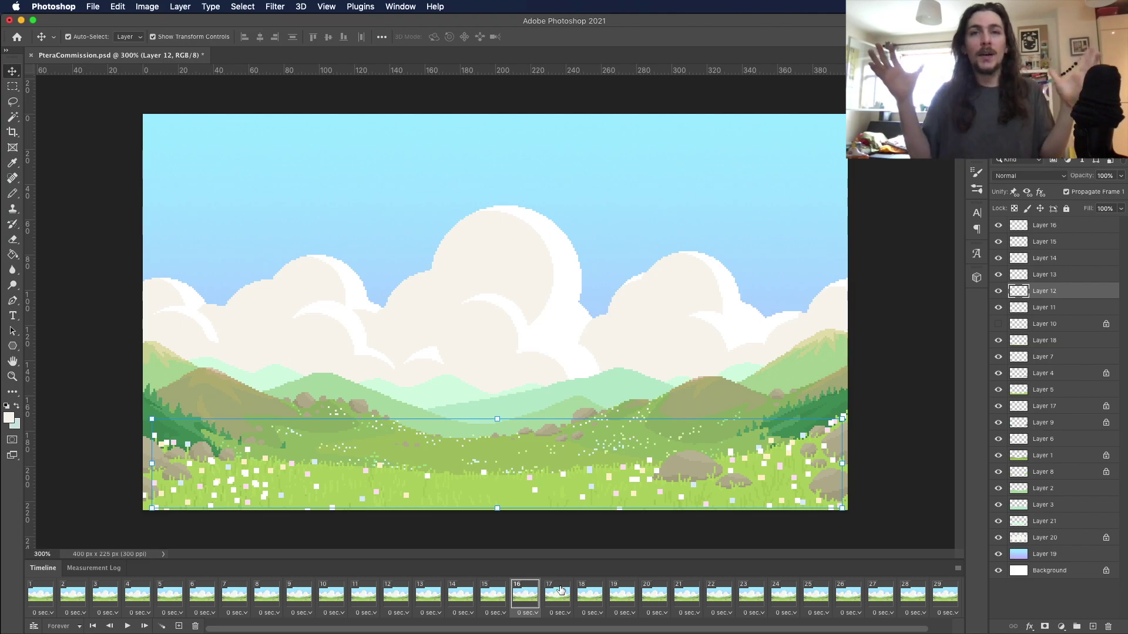
pyautogui.click(557, 596)
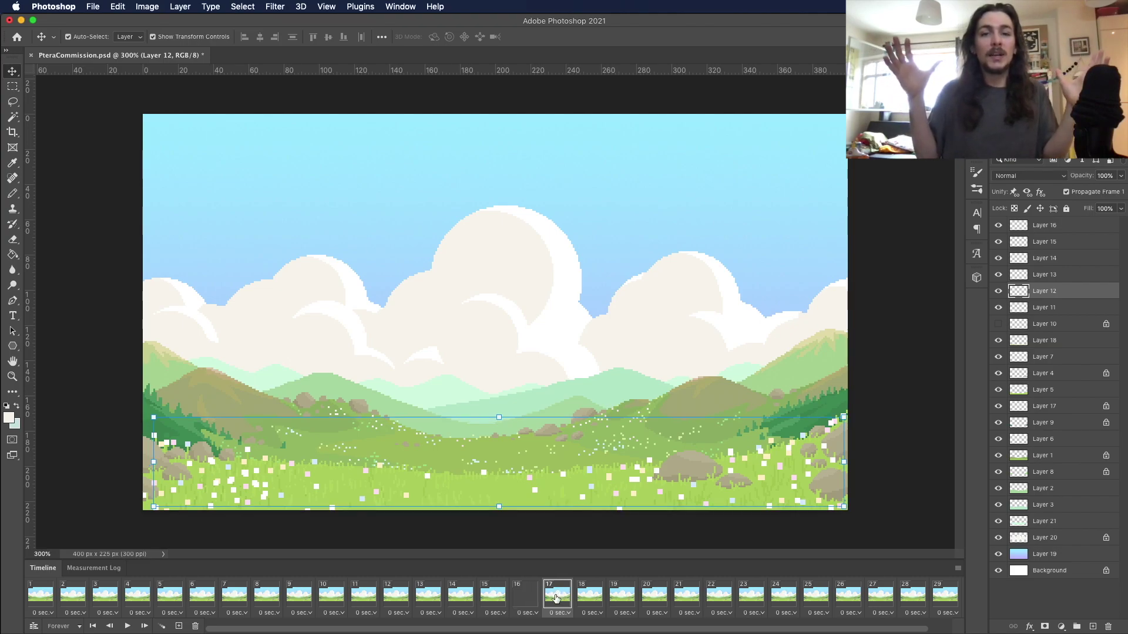
pyautogui.click(590, 596)
pyautogui.click(621, 596)
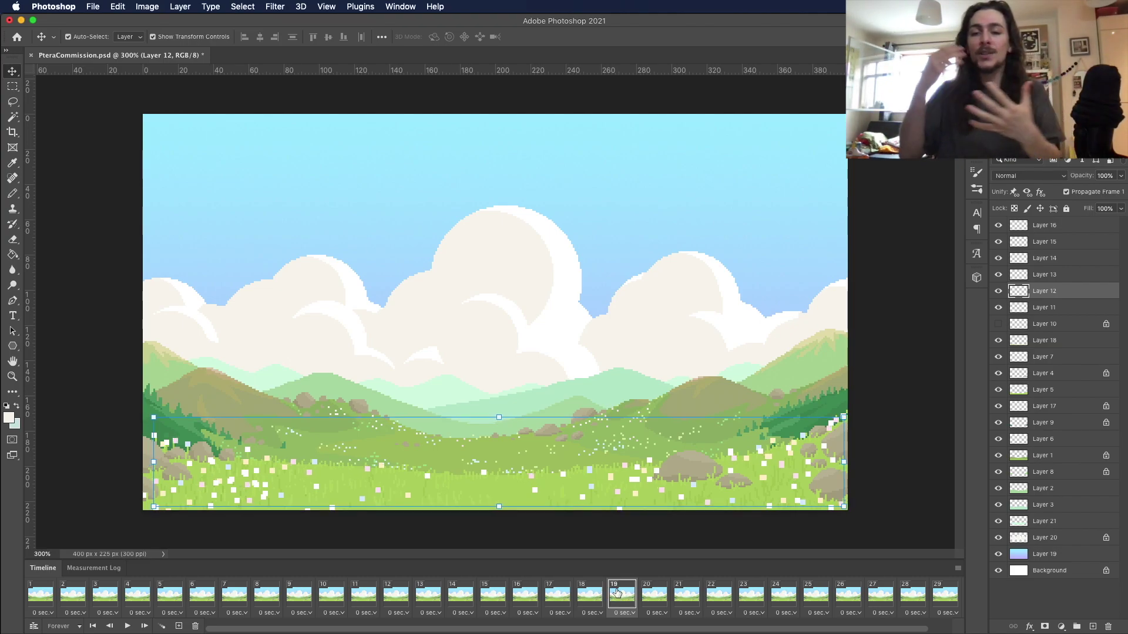
pyautogui.click(722, 594)
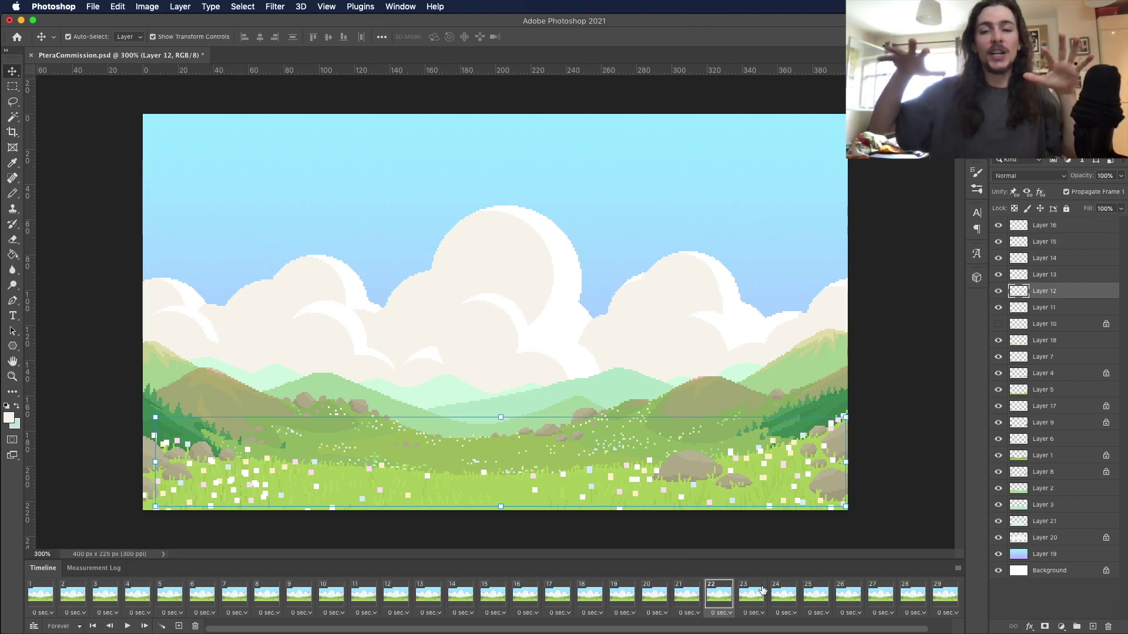
pyautogui.click(763, 593)
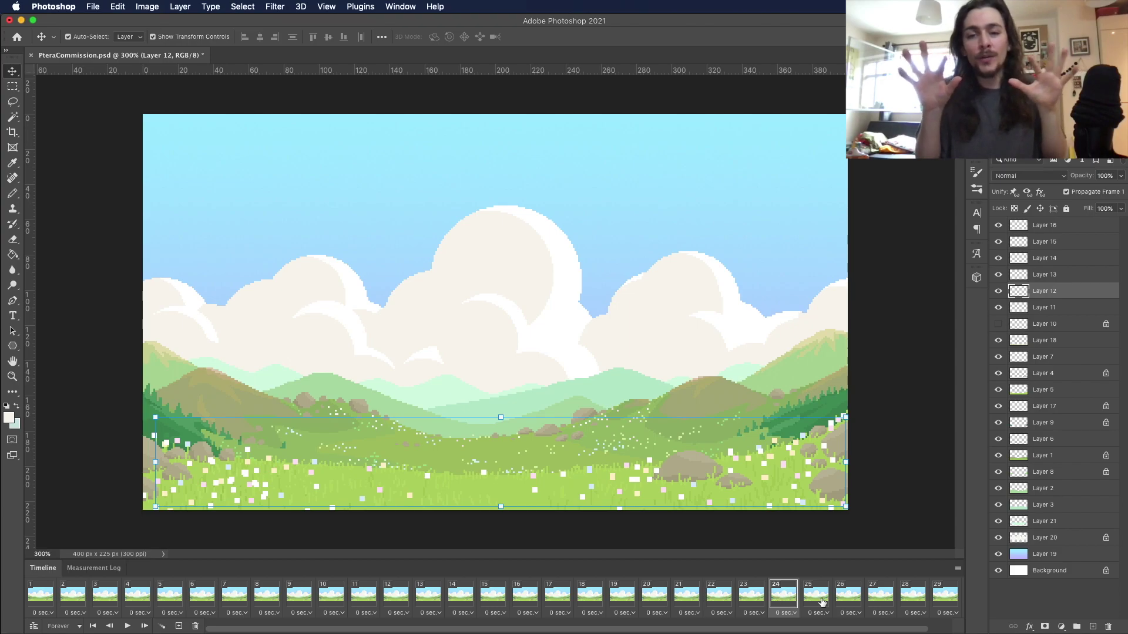
# Step: Play the frame animation to review the combined movement of the flower layers
pyautogui.press('space')
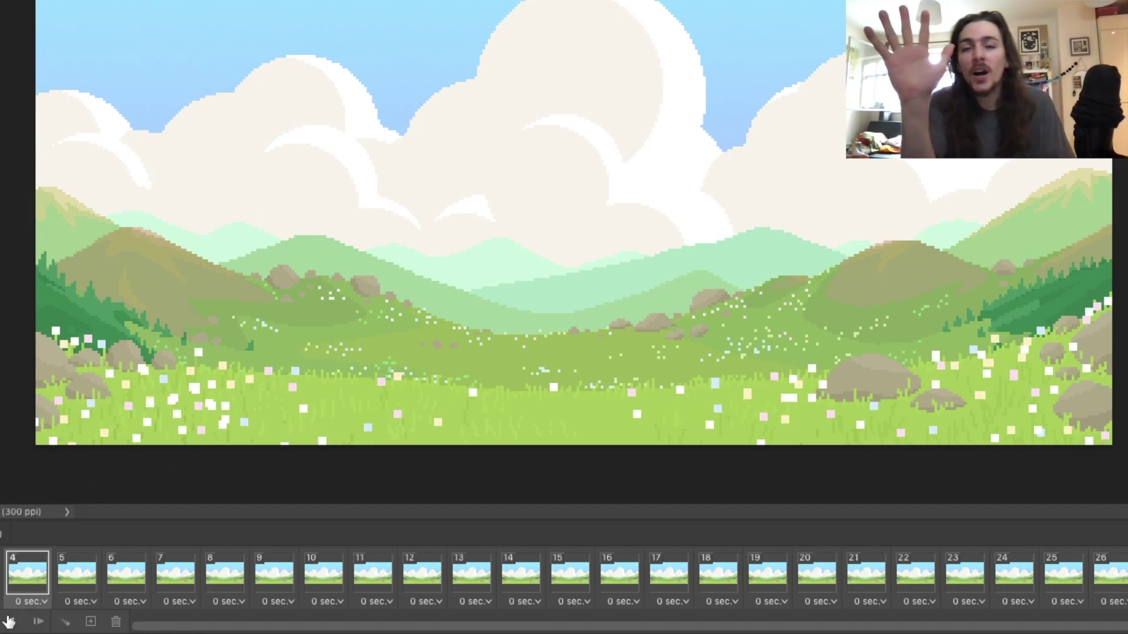
pyautogui.click(10, 621)
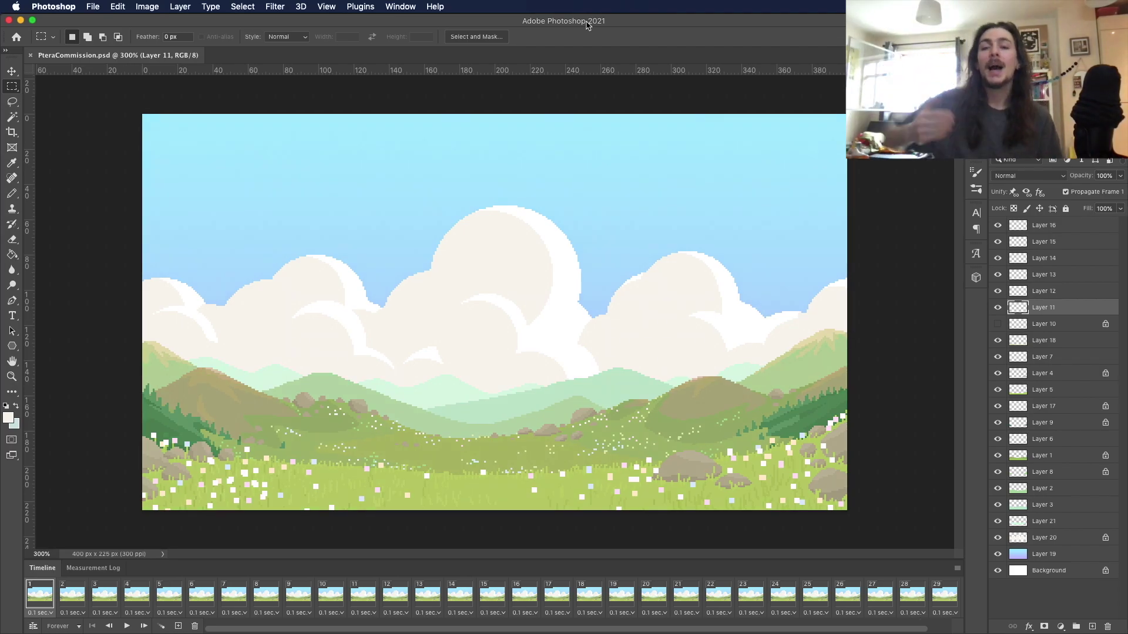
# Step: Select and unlock the clouds' Layer 20, duplicate it, and shift the copy to the right
pyautogui.click(15, 71)
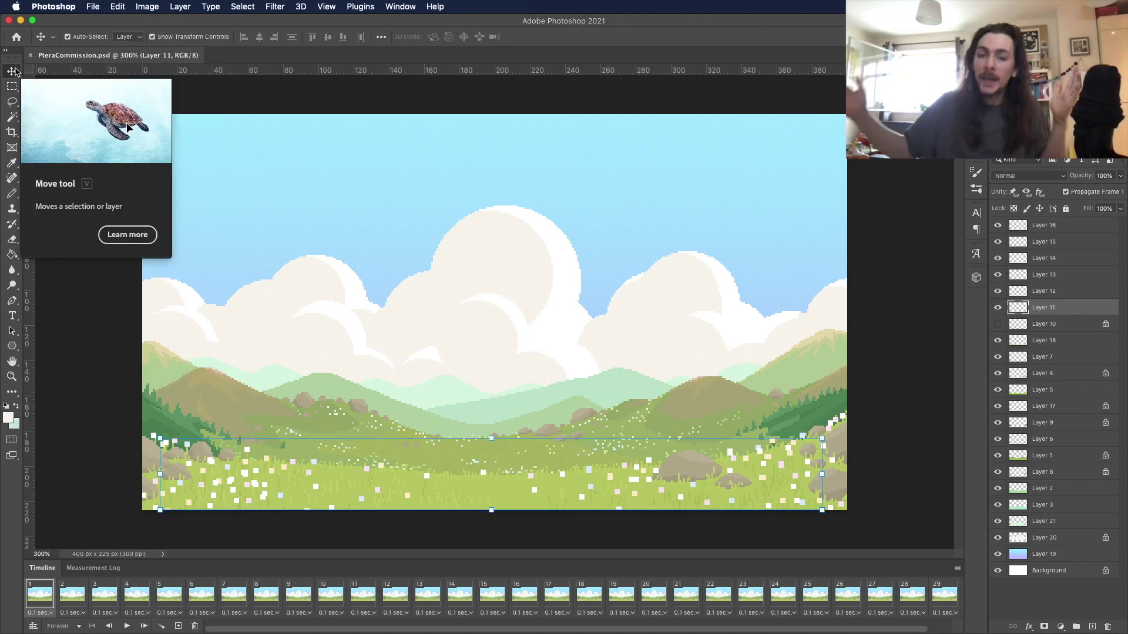
pyautogui.click(12, 376)
pyautogui.keyDown('alt'); pyautogui.click(627, 211); pyautogui.keyUp('alt')
pyautogui.click(12, 71)
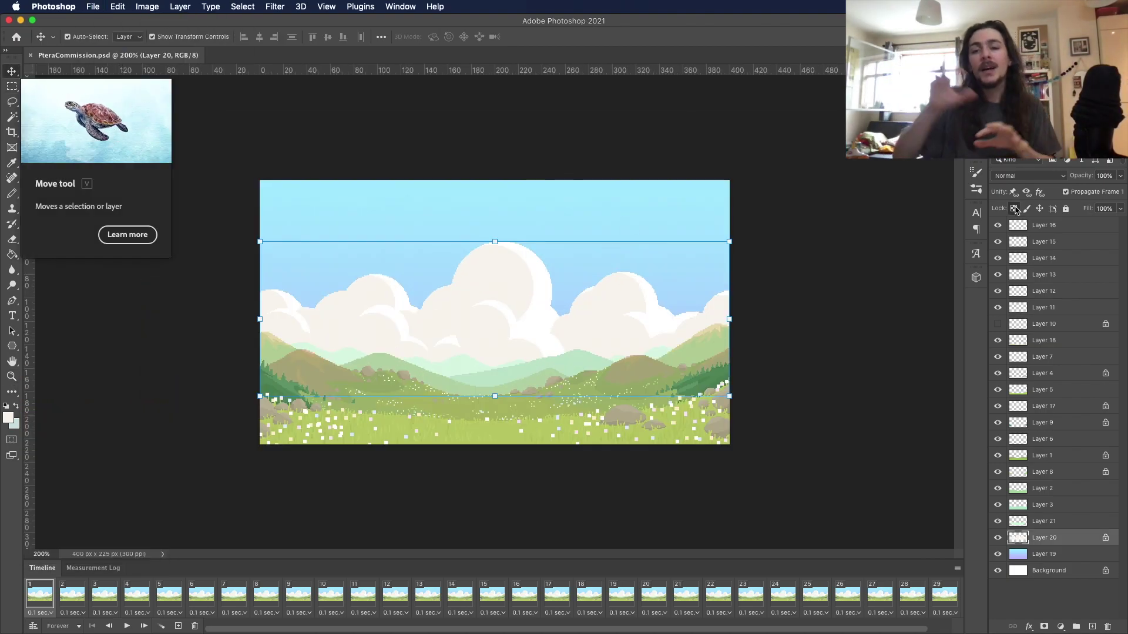
pyautogui.press('super+j')
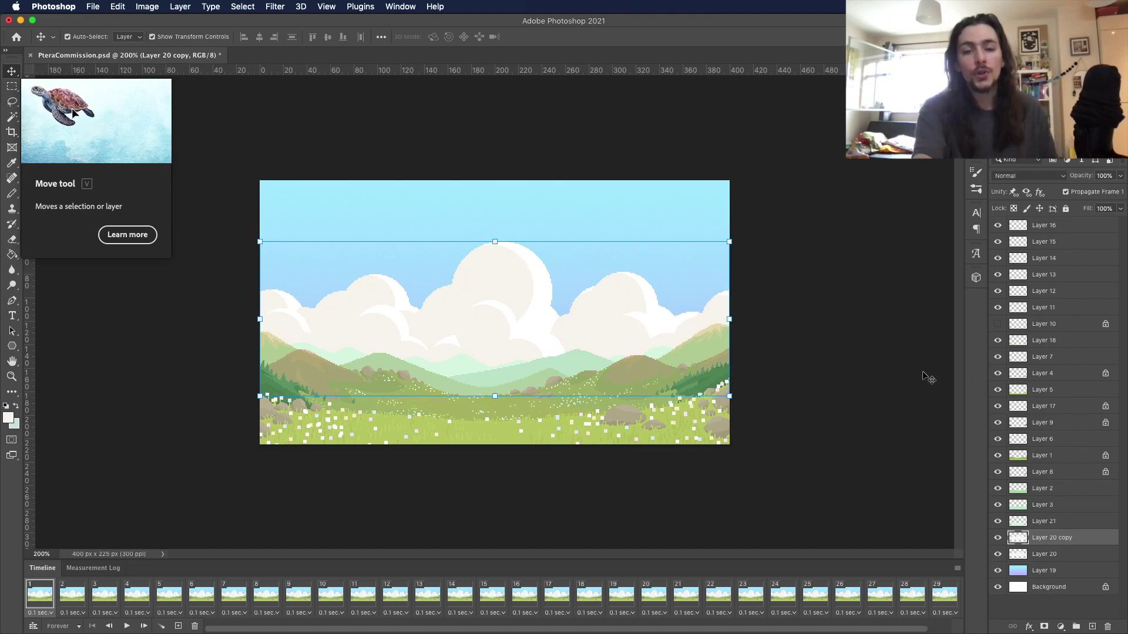
pyautogui.moveTo(495, 279); pyautogui.dragTo(704, 255)
# Step: Move the original Layer 20 clouds left, leaving an open gap between them and the copy
pyautogui.click(1039, 555)
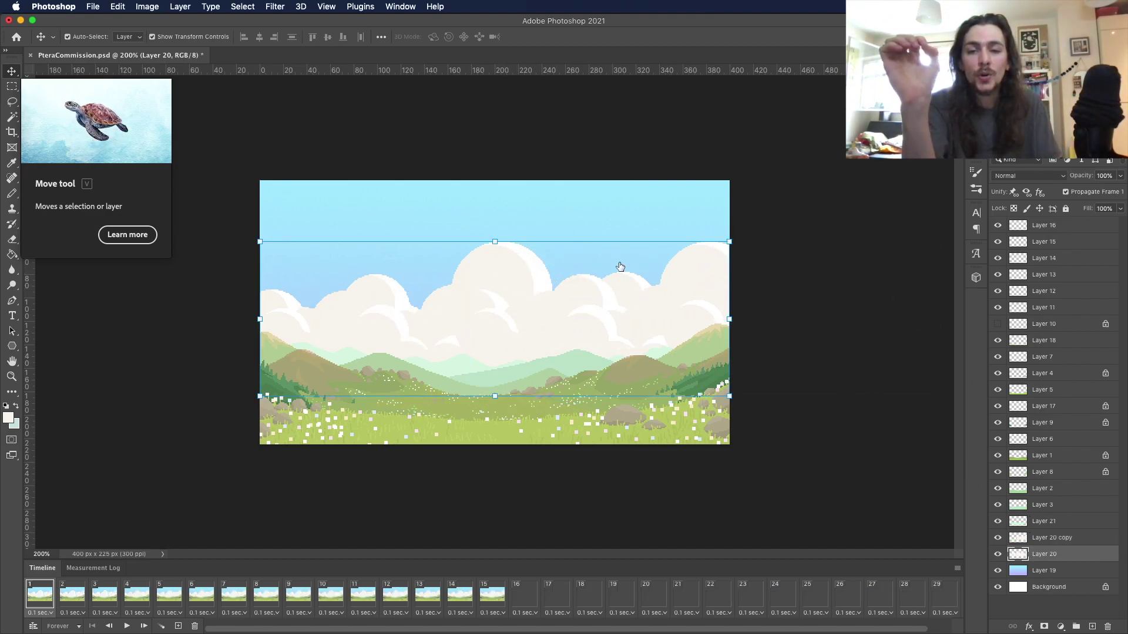
pyautogui.moveTo(509, 258); pyautogui.dragTo(247, 219)
pyautogui.moveTo(442, 330); pyautogui.dragTo(432, 330)
pyautogui.click(13, 379)
pyautogui.click(460, 265)
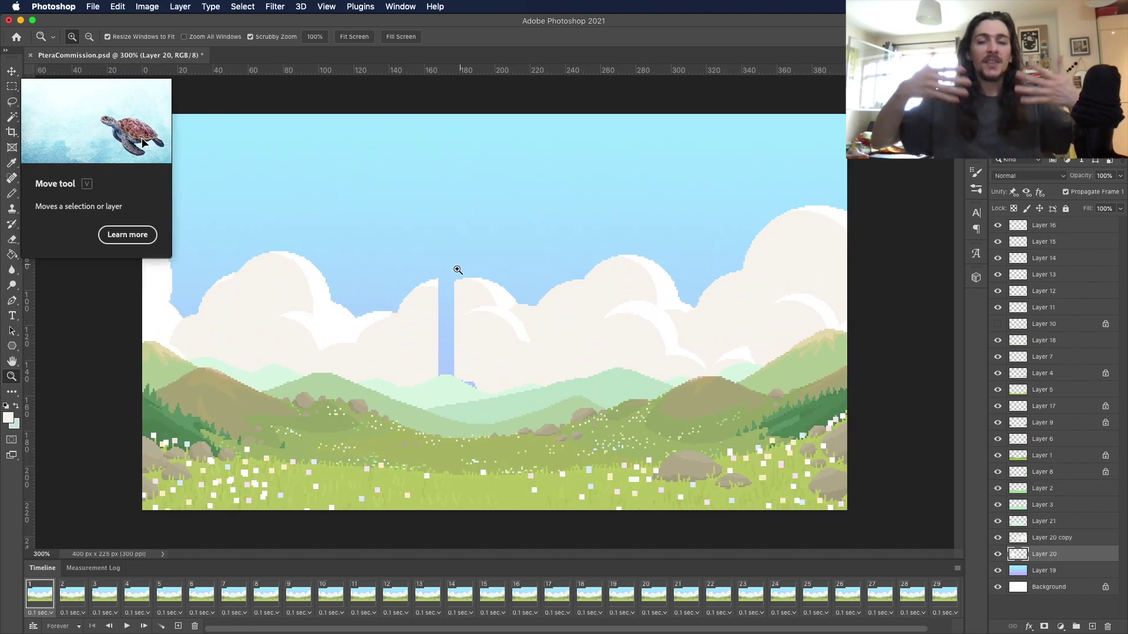
pyautogui.click(405, 232)
pyautogui.click(399, 233)
pyautogui.click(399, 232)
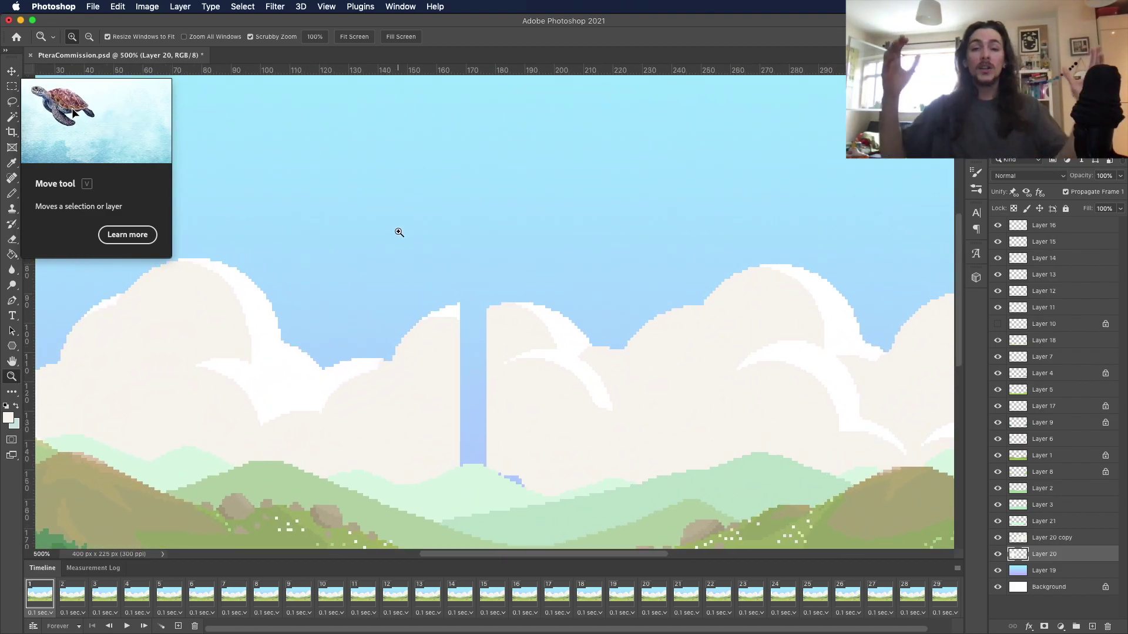
pyautogui.press('v')
pyautogui.moveTo(428, 358); pyautogui.dragTo(345, 286)
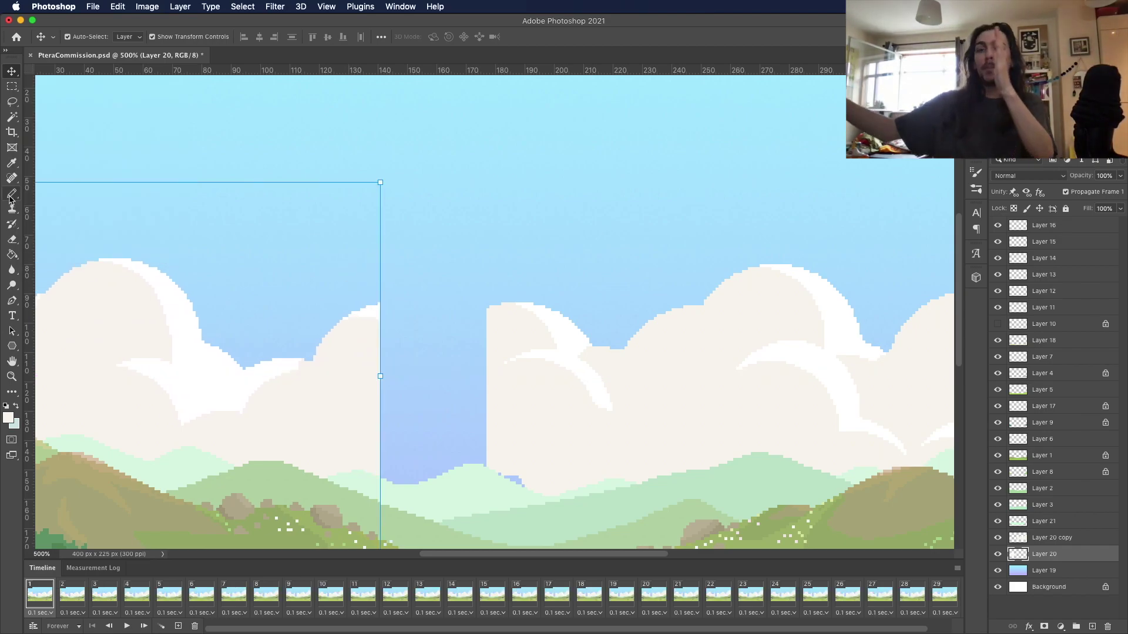
# Step: Outline a white highlight bridging the top of the gap between the clouds with a one-pixel Pencil, and fill it white
pyautogui.click(9, 417)
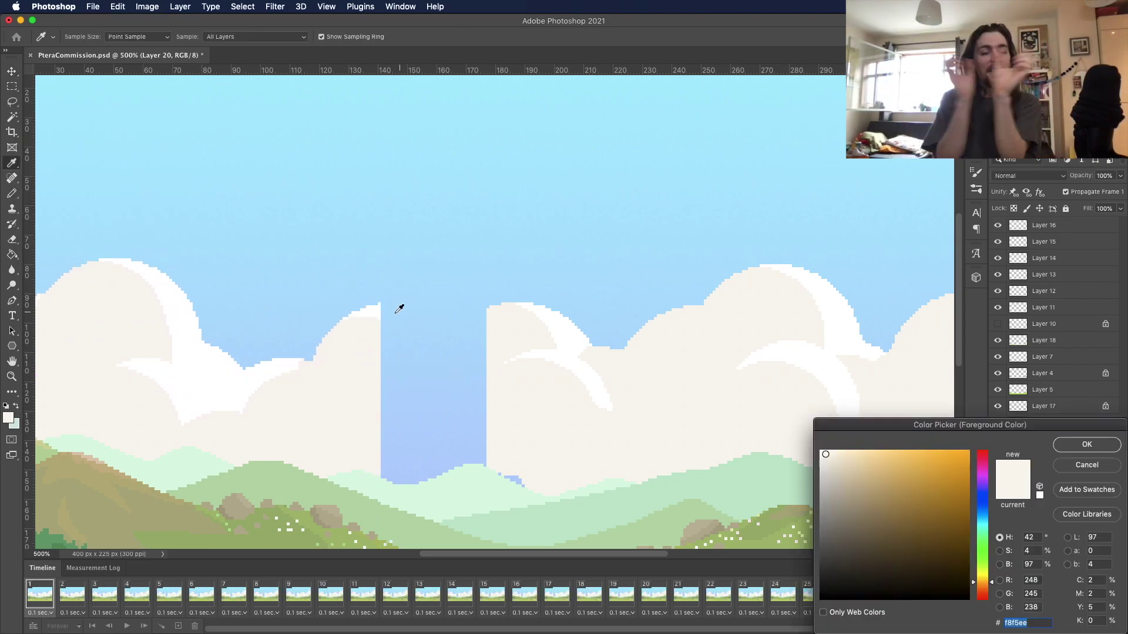
pyautogui.click(1080, 442)
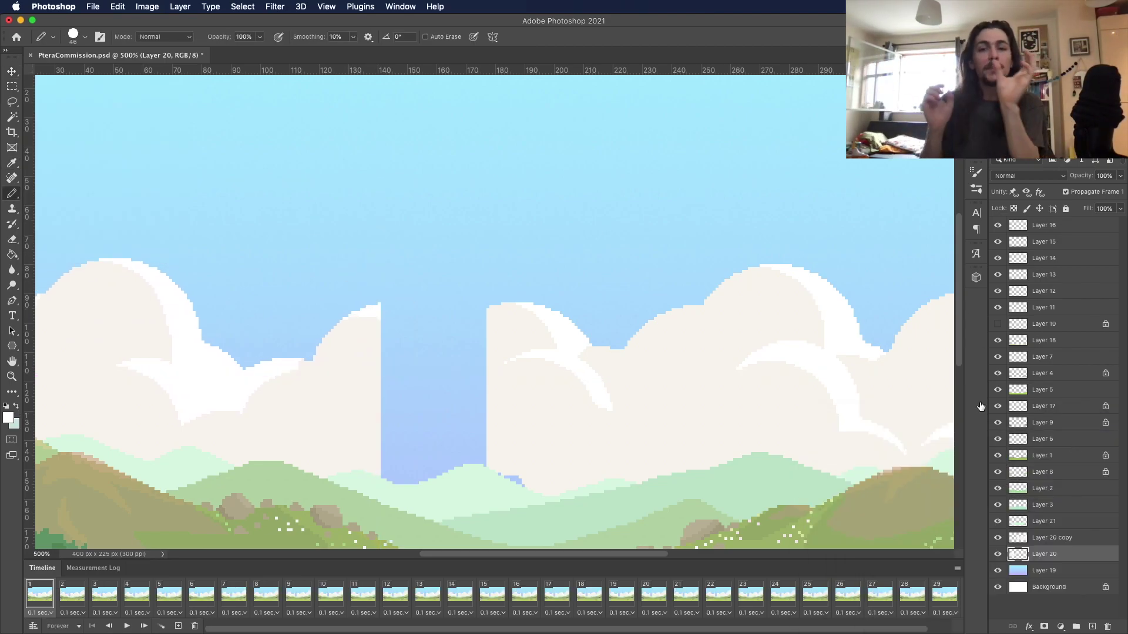
pyautogui.click(73, 36)
pyautogui.click(274, 26)
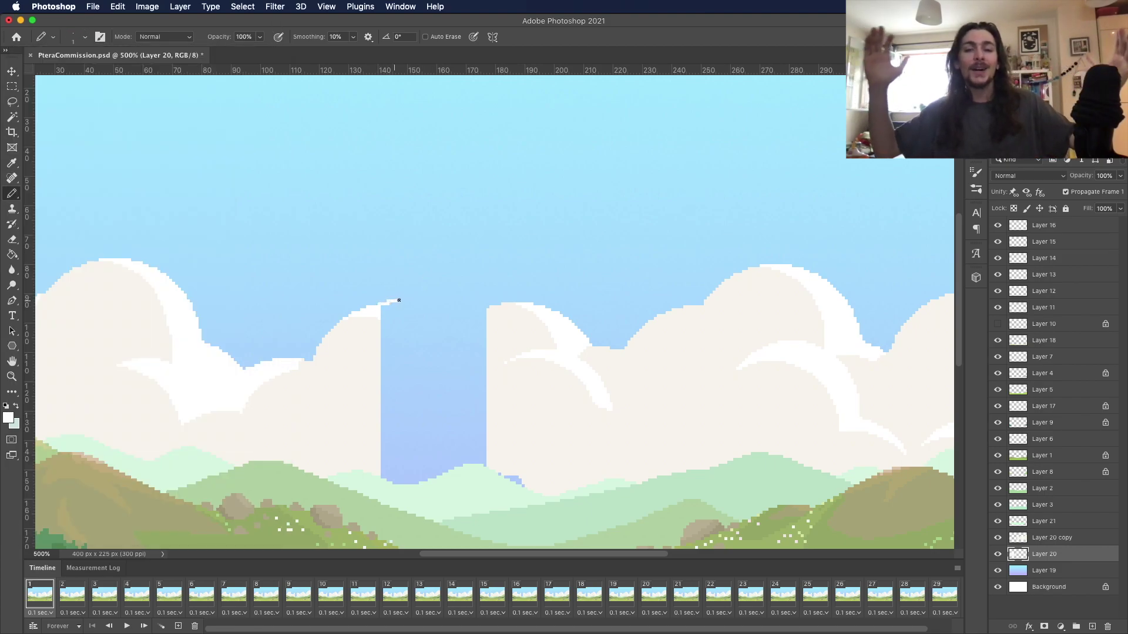
pyautogui.press('super+z')
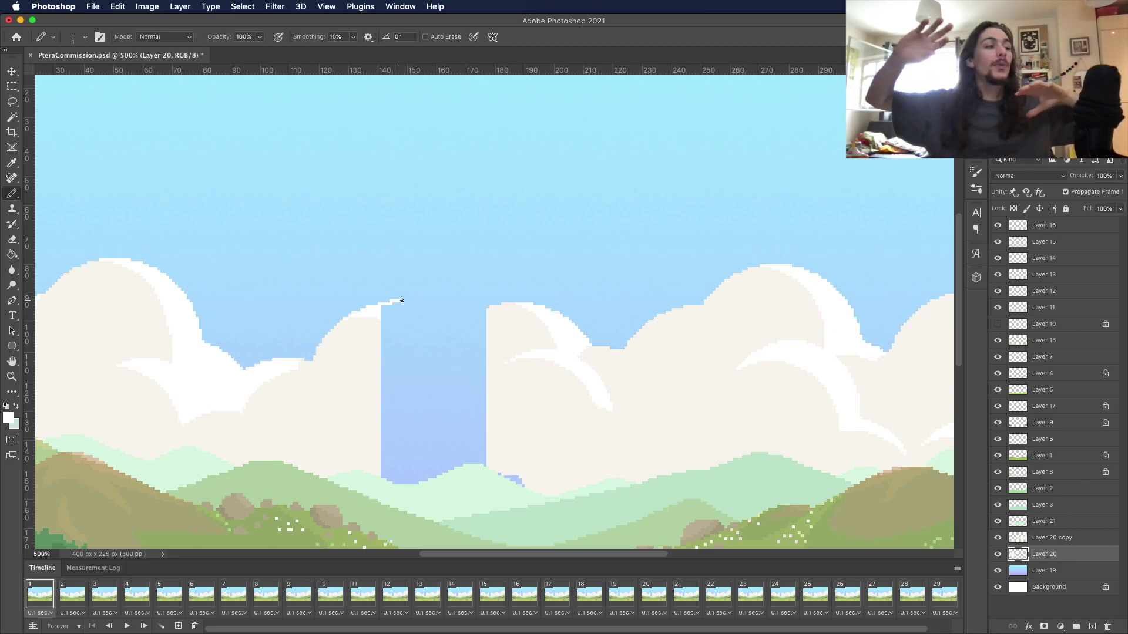
pyautogui.moveTo(416, 300); pyautogui.dragTo(423, 301)
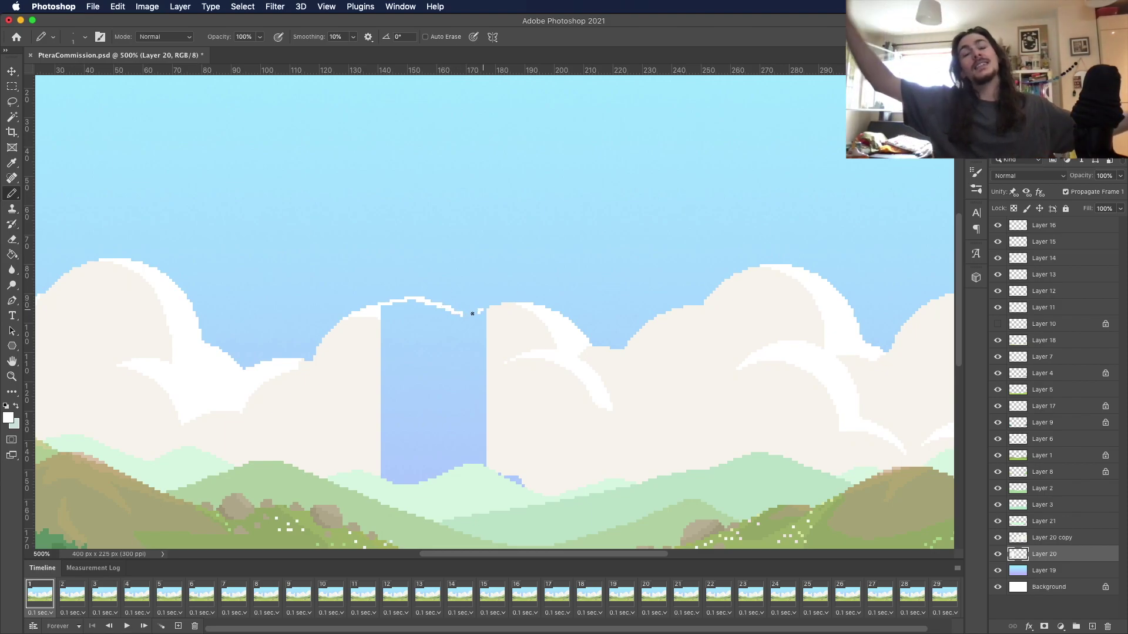
pyautogui.moveTo(483, 311); pyautogui.dragTo(473, 315)
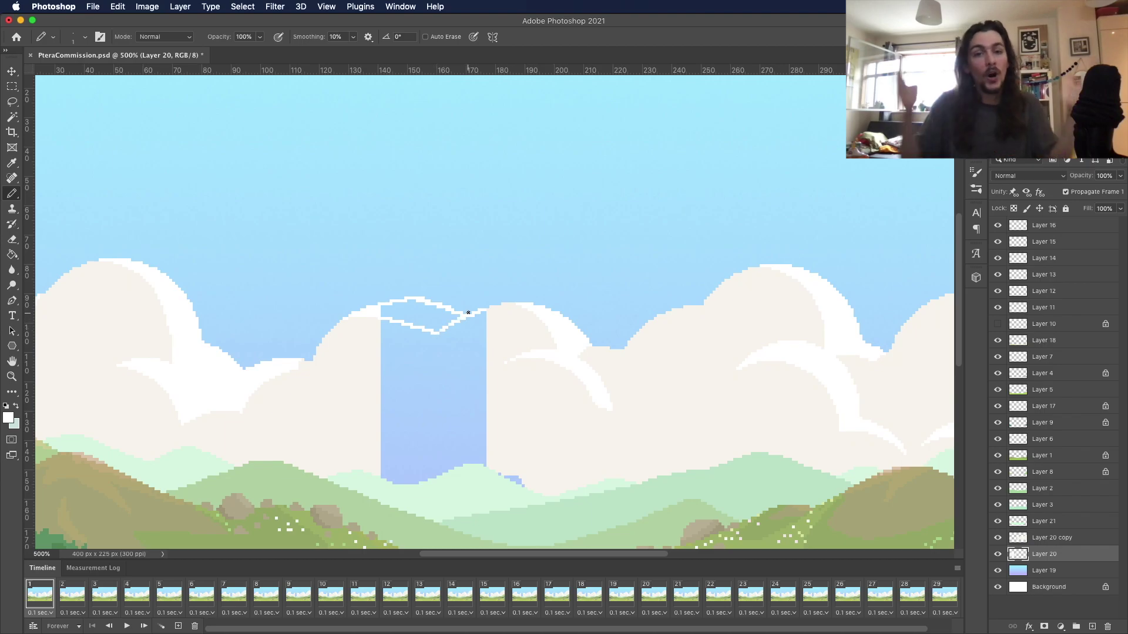
pyautogui.click(13, 255)
pyautogui.click(436, 306)
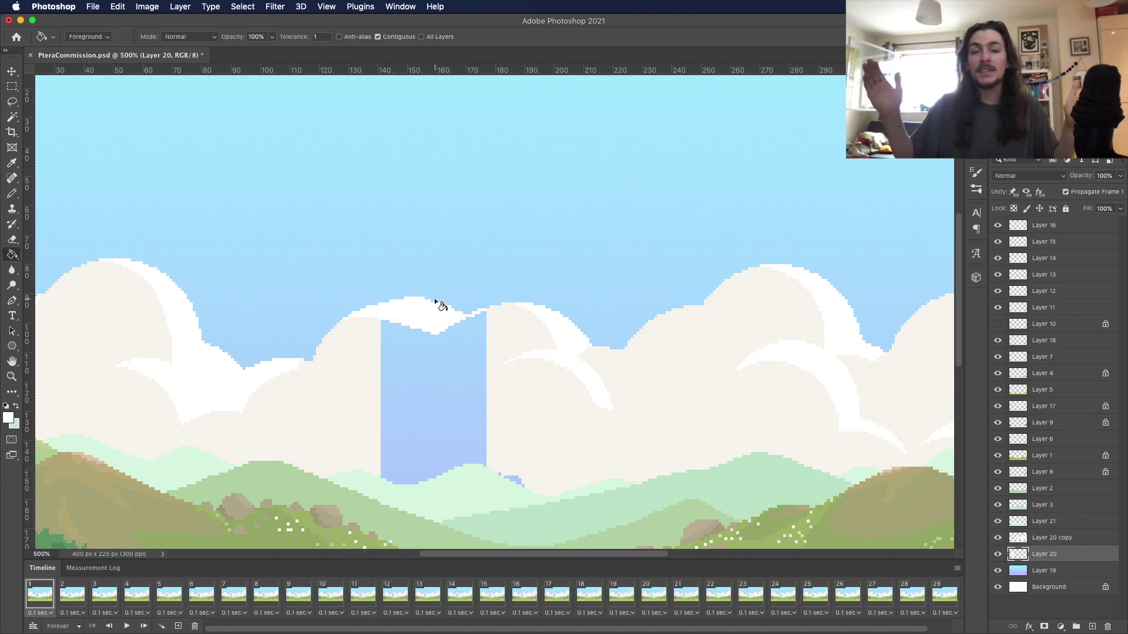
# Step: Set the foreground colour to the cloud's cream f8f5ee and pencil the edge along the underside of the new highlight
pyautogui.click(8, 420)
pyautogui.click(377, 355)
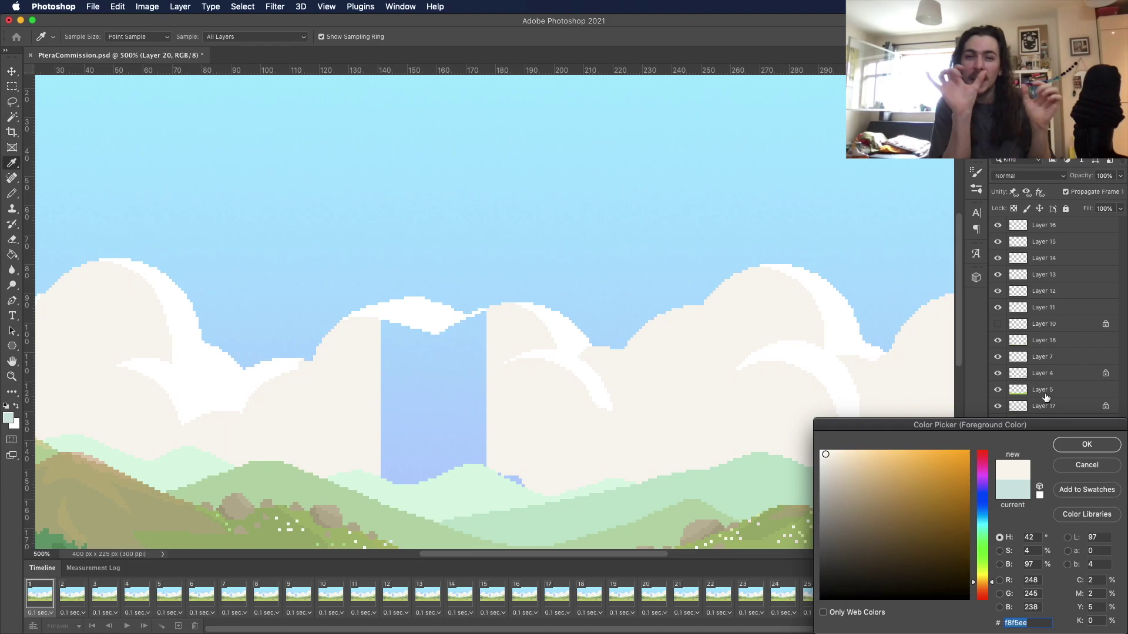
pyautogui.click(1087, 445)
pyautogui.click(12, 194)
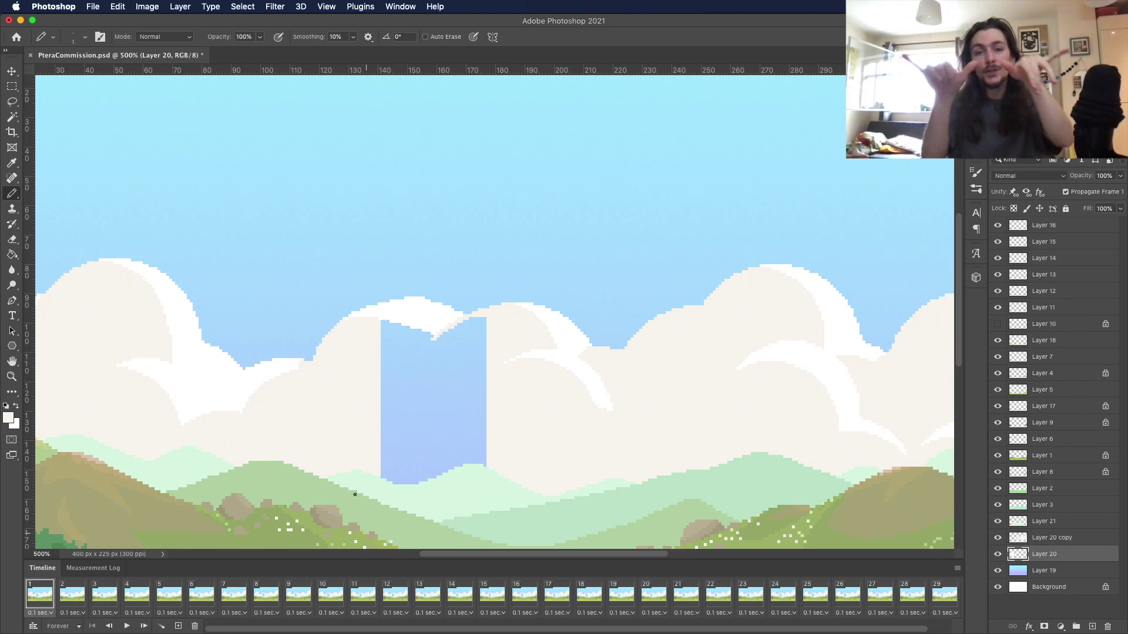
pyautogui.press('g')
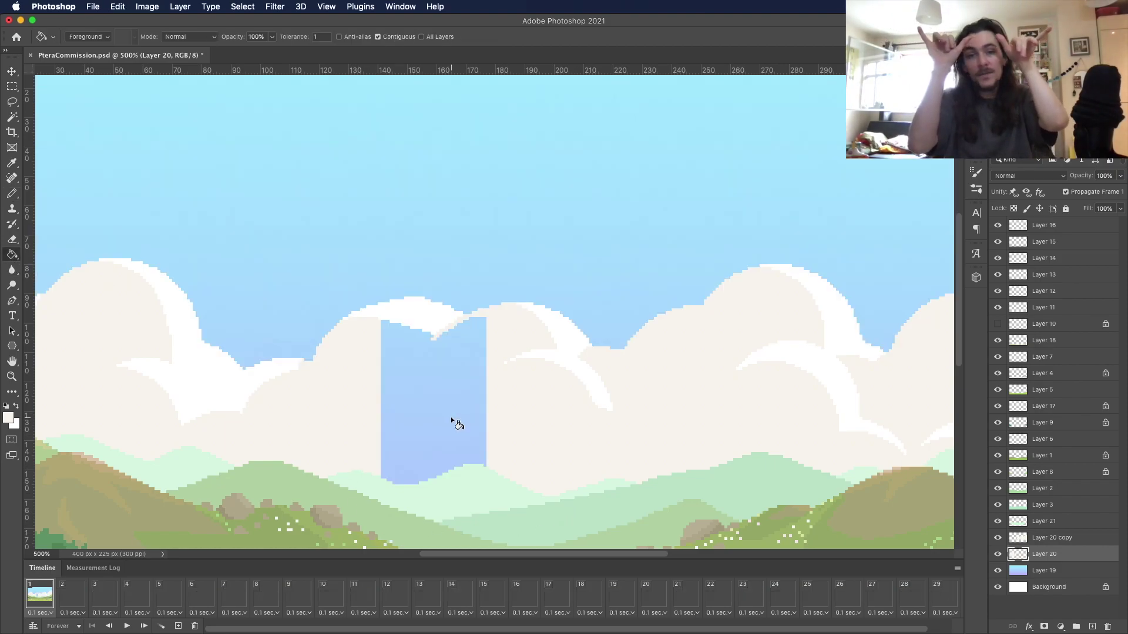
pyautogui.click(12, 193)
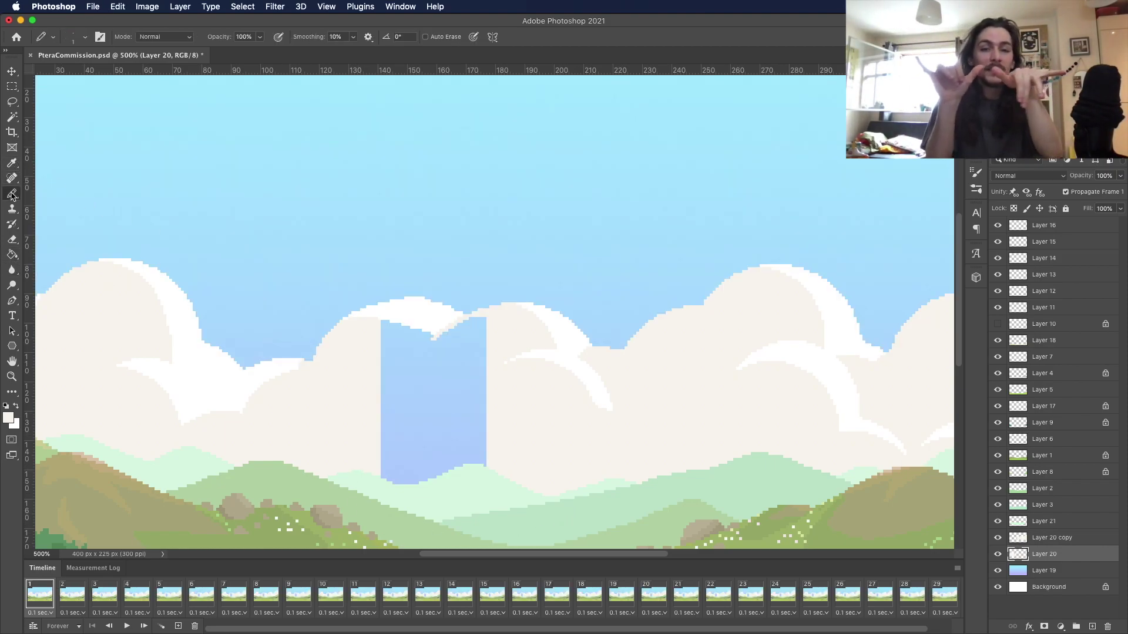
# Step: Merge Layer 20 with Layer 20 copy and fill the remaining gap between the clouds with cream
pyautogui.keyDown('shift'); pyautogui.click(1043, 540); pyautogui.keyUp('shift')
pyautogui.rightClick(1050, 539)
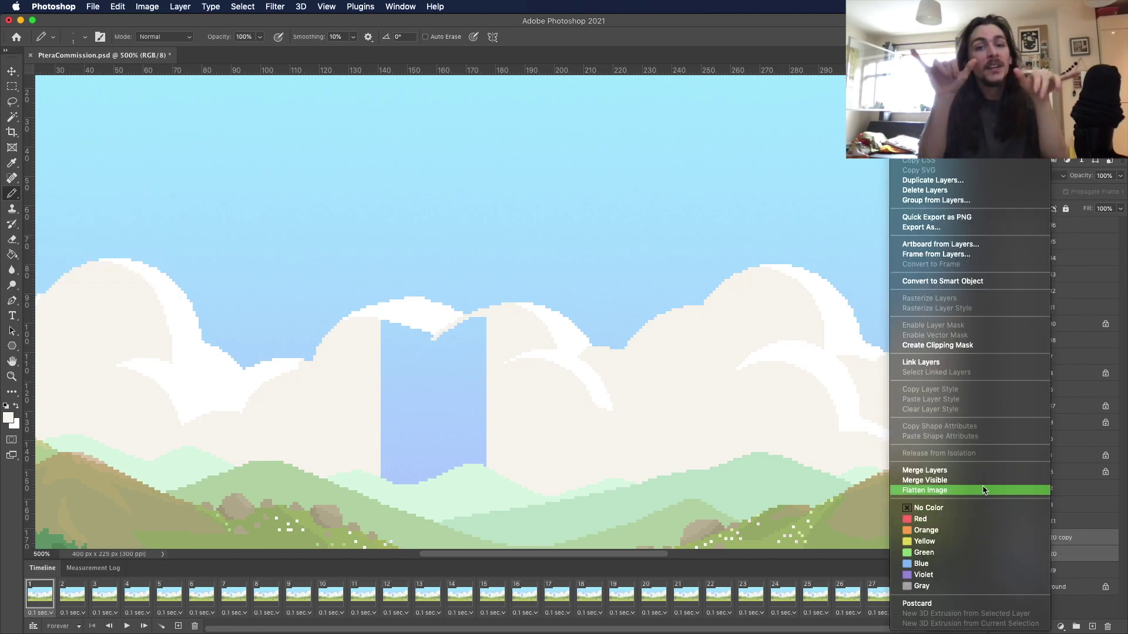
pyautogui.click(983, 472)
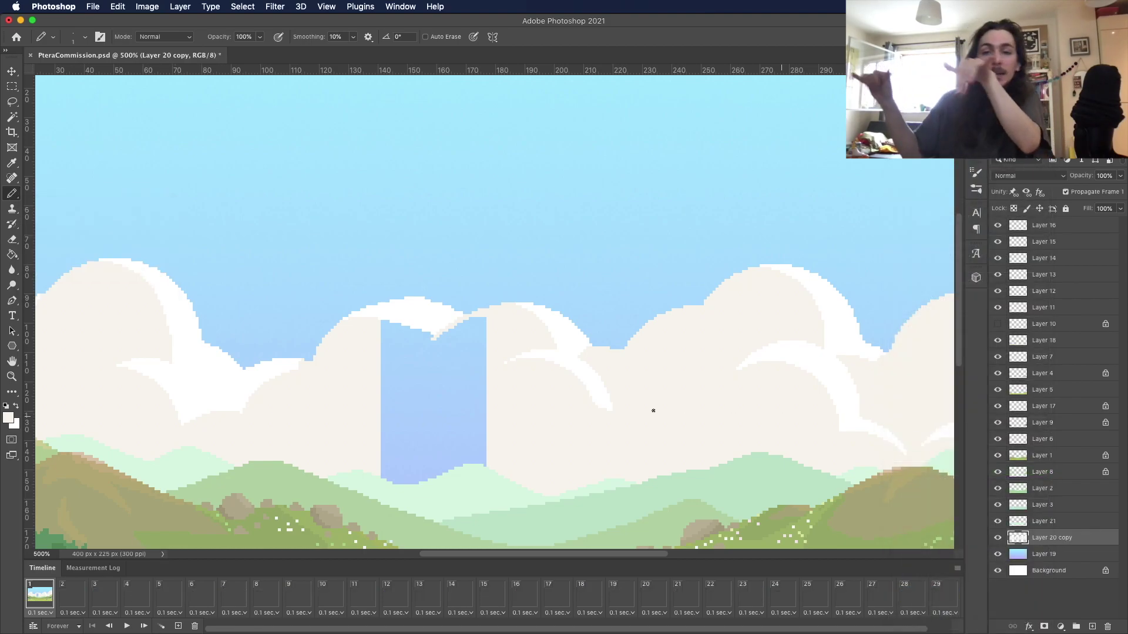
pyautogui.click(13, 254)
pyautogui.click(467, 405)
# Step: Examine the join between the merged clouds close up and across the whole scene
pyautogui.click(11, 377)
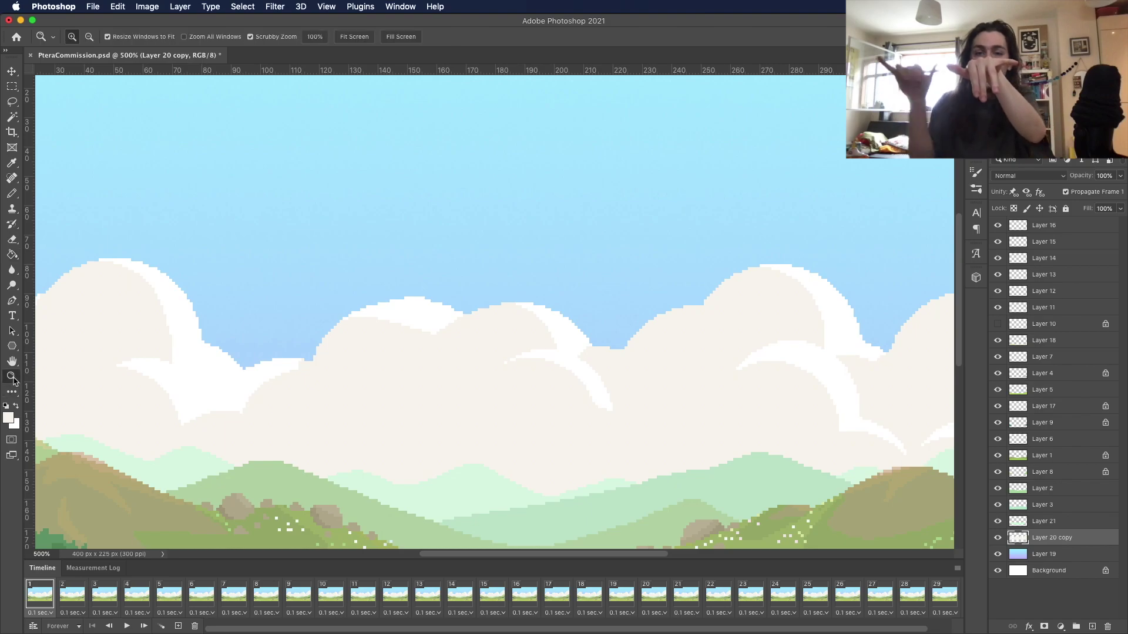
pyautogui.keyDown('alt'); pyautogui.click(624, 243); pyautogui.keyUp('alt')
pyautogui.keyDown('alt'); pyautogui.click(611, 267); pyautogui.keyUp('alt')
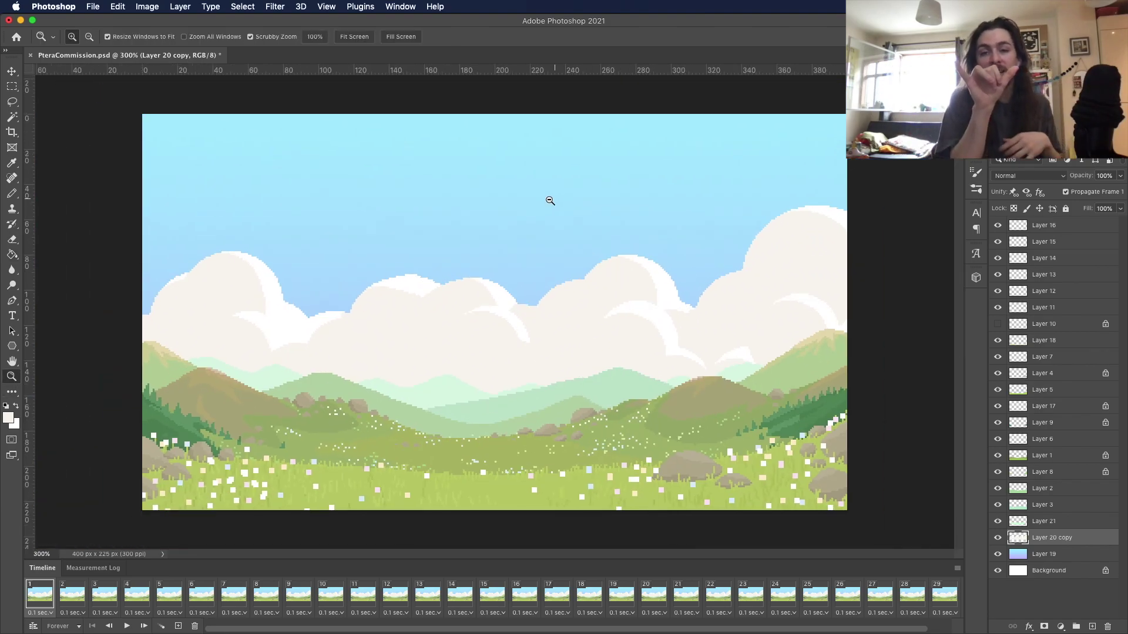
pyautogui.keyDown('alt'); pyautogui.click(540, 233); pyautogui.keyUp('alt')
pyautogui.click(539, 233)
pyautogui.click(540, 232)
pyautogui.press('e')
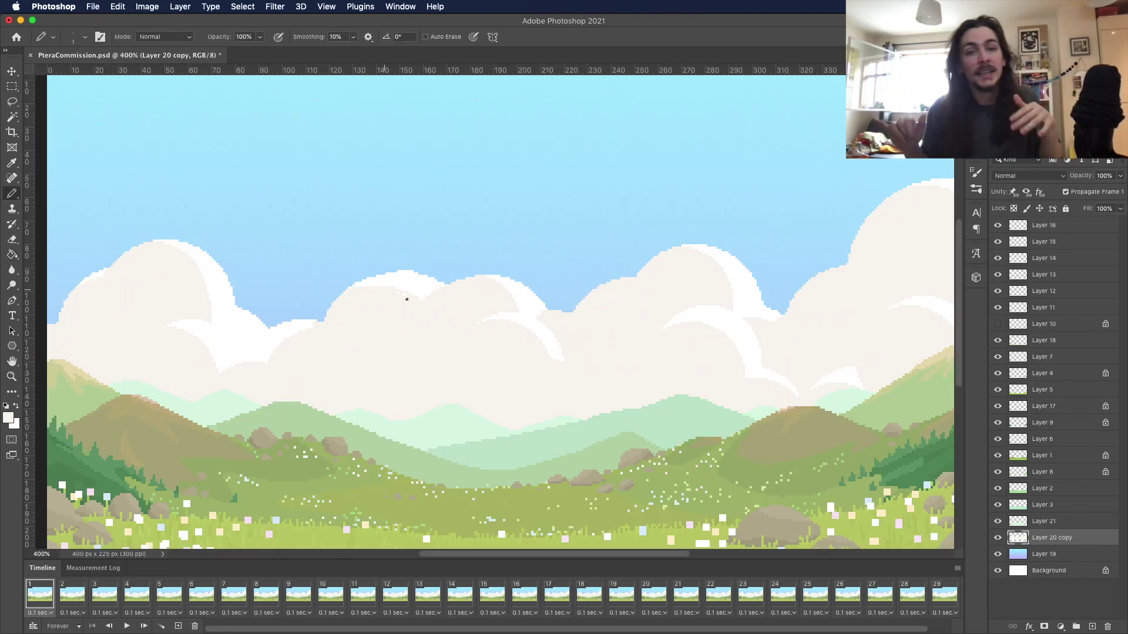
pyautogui.press('z')
pyautogui.keyDown('alt'); pyautogui.click(565, 294); pyautogui.keyUp('alt')
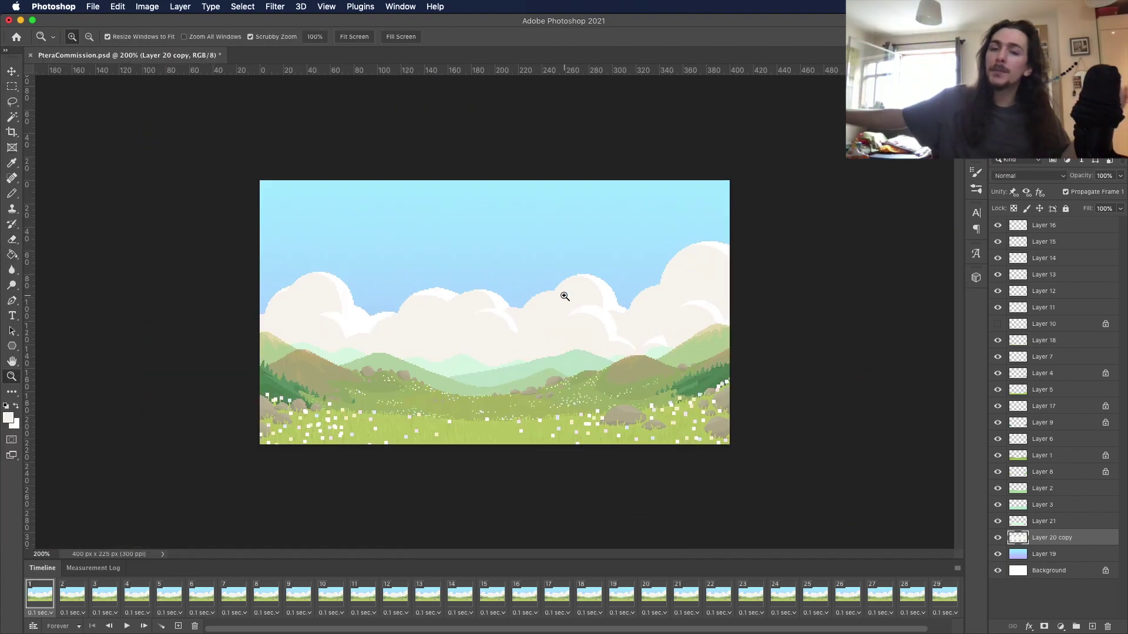
# Step: Move the merged cloud layer right so a large cloud stands in the middle of the canvas
pyautogui.click(12, 71)
pyautogui.moveTo(194, 274); pyautogui.dragTo(509, 272)
pyautogui.click(11, 86)
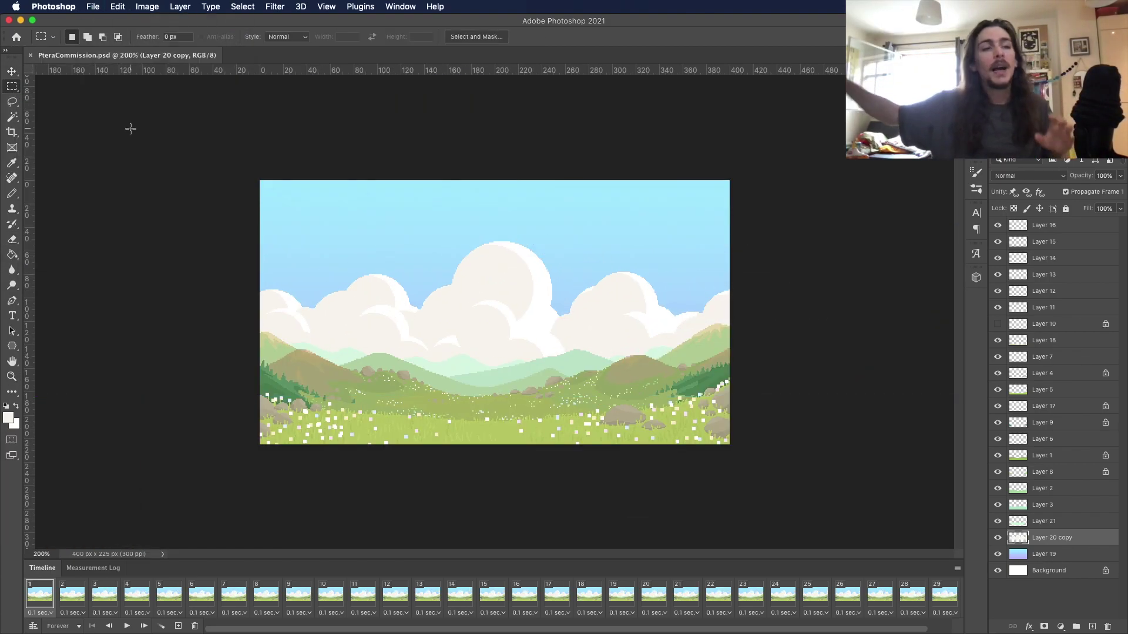
# Step: Duplicate the animation frames repeatedly to extend the timeline to 540 frames
pyautogui.click(136, 595)
pyautogui.click(178, 626)
pyautogui.click(202, 594)
pyautogui.click(178, 626)
pyautogui.click(266, 595)
pyautogui.click(178, 627)
pyautogui.click(331, 595)
pyautogui.click(178, 626)
pyautogui.click(395, 595)
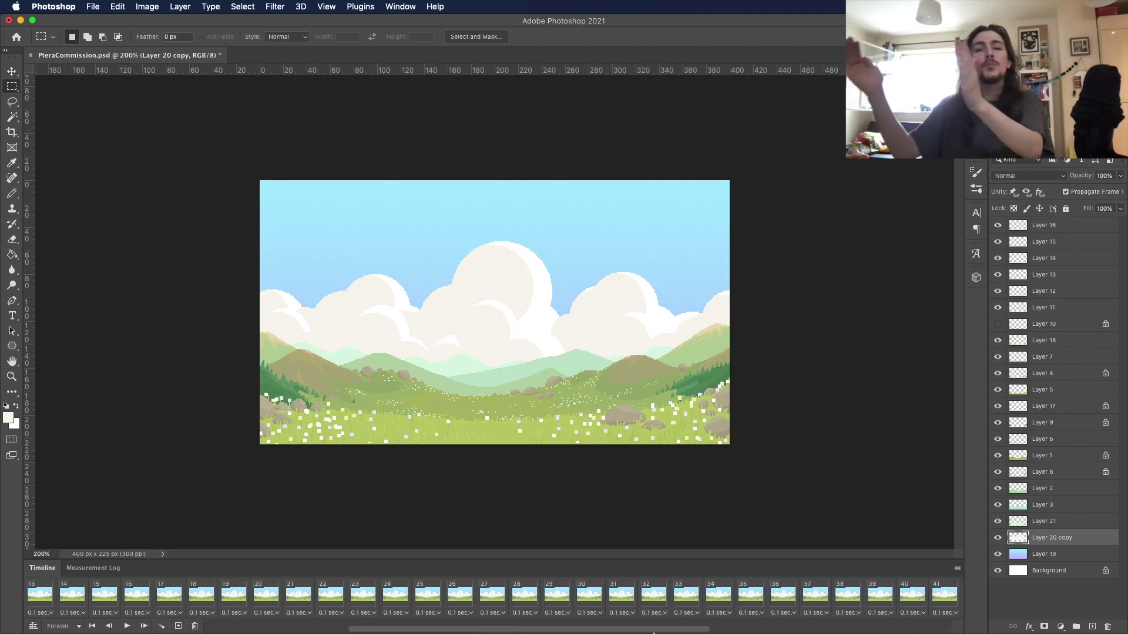
pyautogui.click(129, 628)
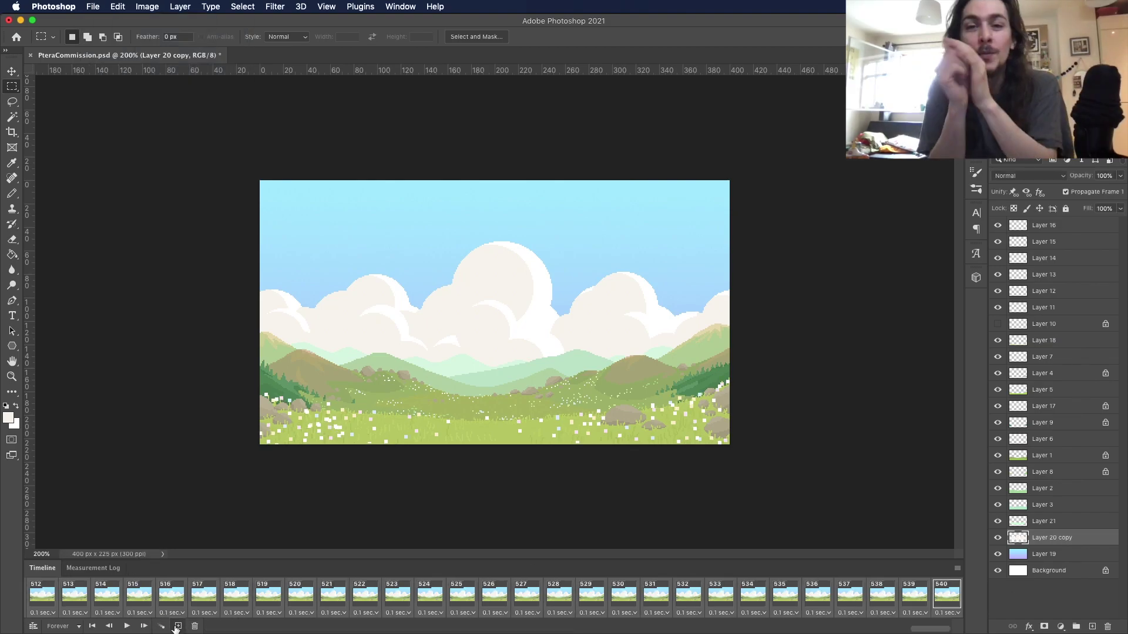
# Step: Tween only the position of the selected cloud layer, Layer 20 copy, across frames 1 to 600
pyautogui.click(37, 591)
pyautogui.press('v')
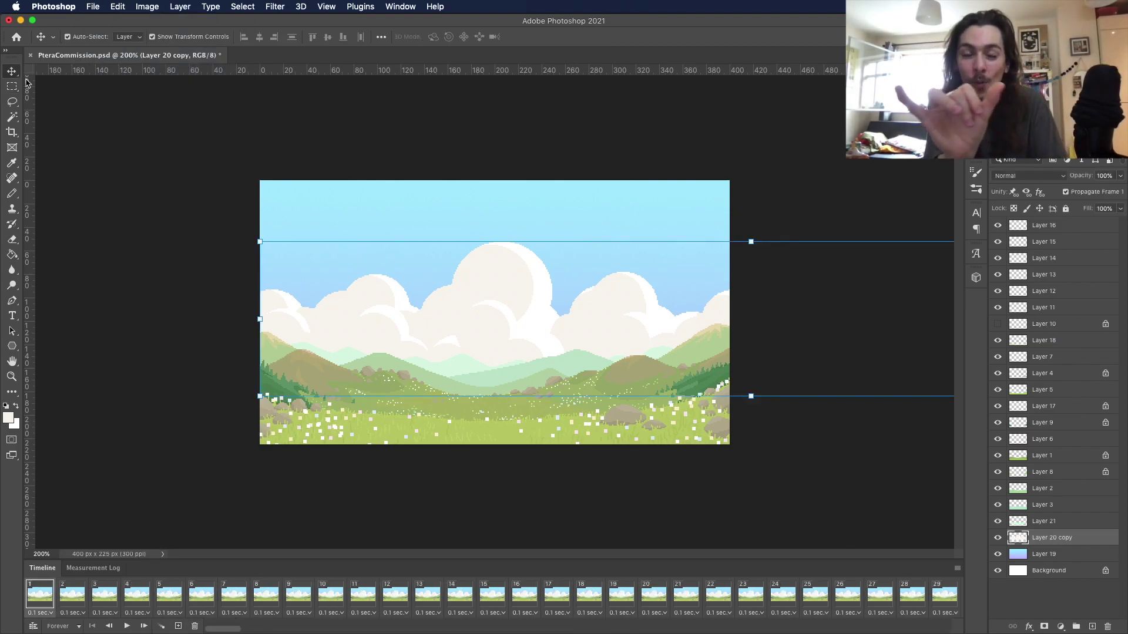
pyautogui.moveTo(38, 593); pyautogui.dragTo(950, 599)
pyautogui.press('m')
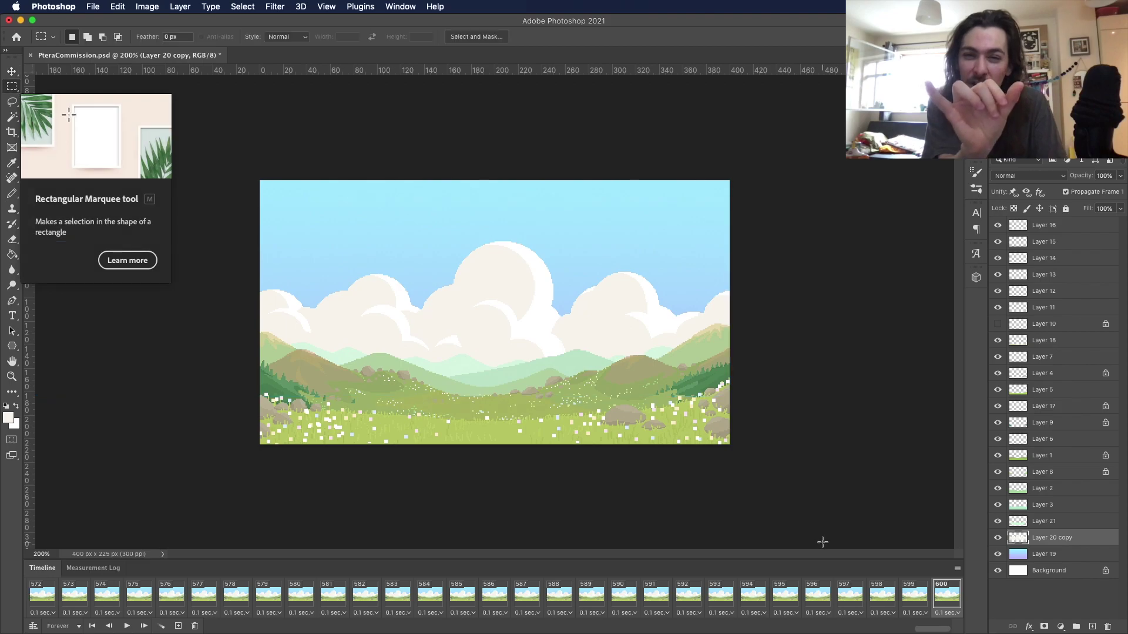
pyautogui.hscroll(-10, 840, 611)
pyautogui.hscroll(10, 840, 621)
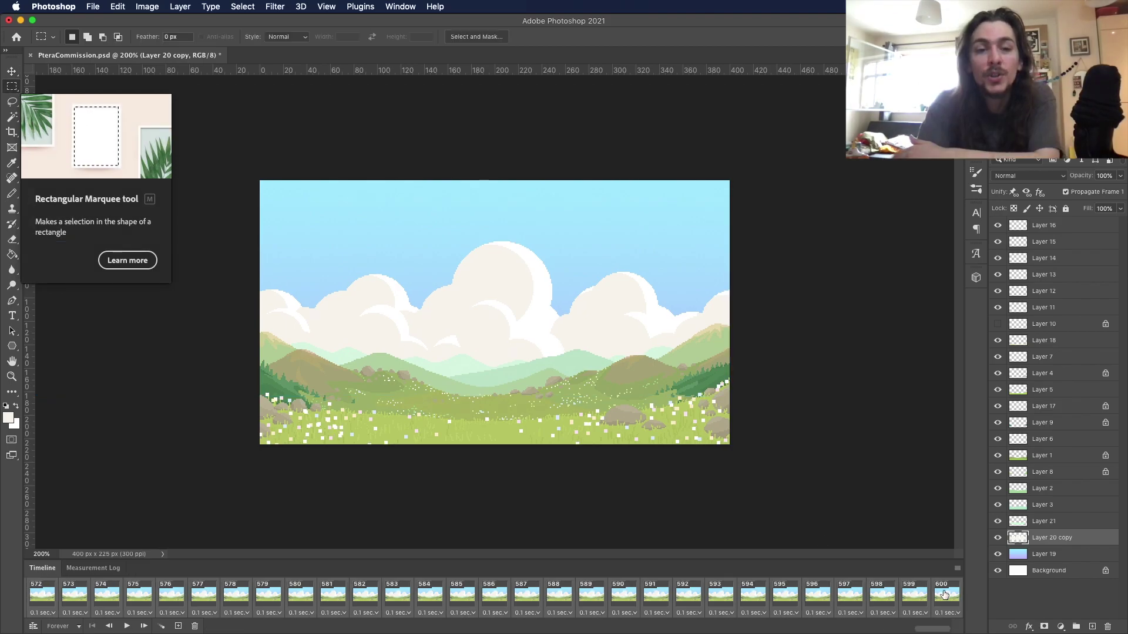
pyautogui.click(957, 568)
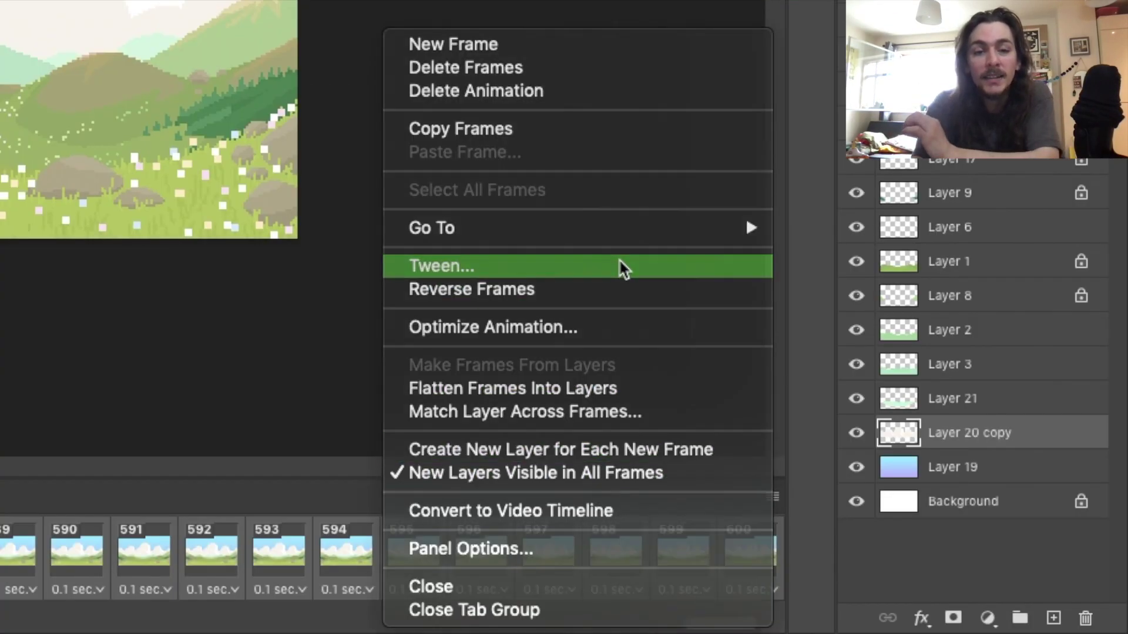
pyautogui.click(619, 267)
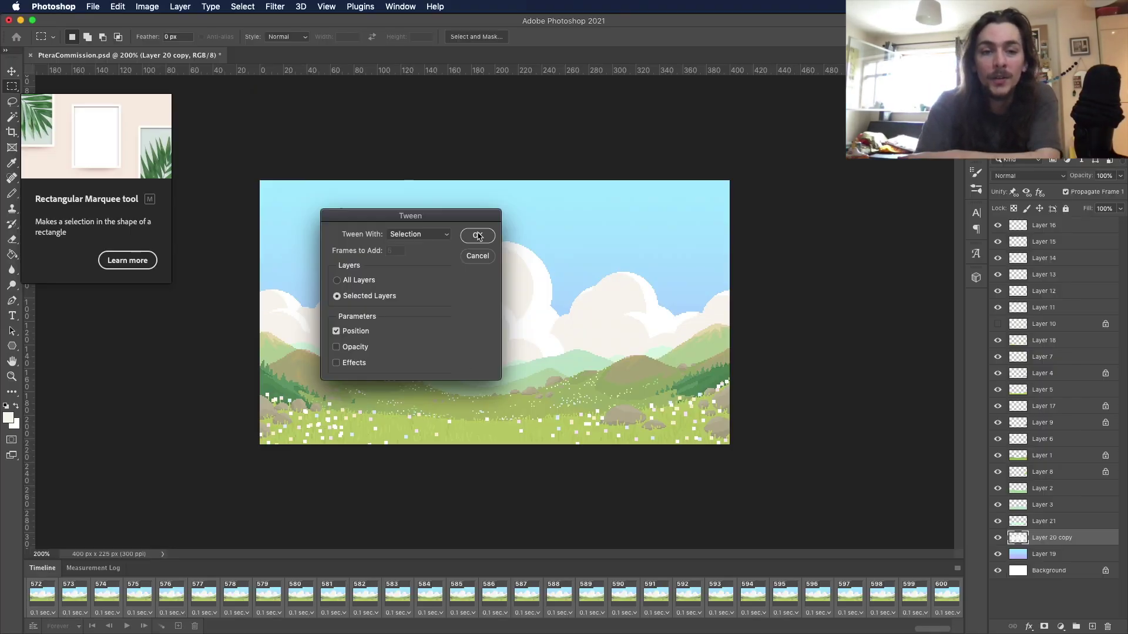
pyautogui.click(699, 198)
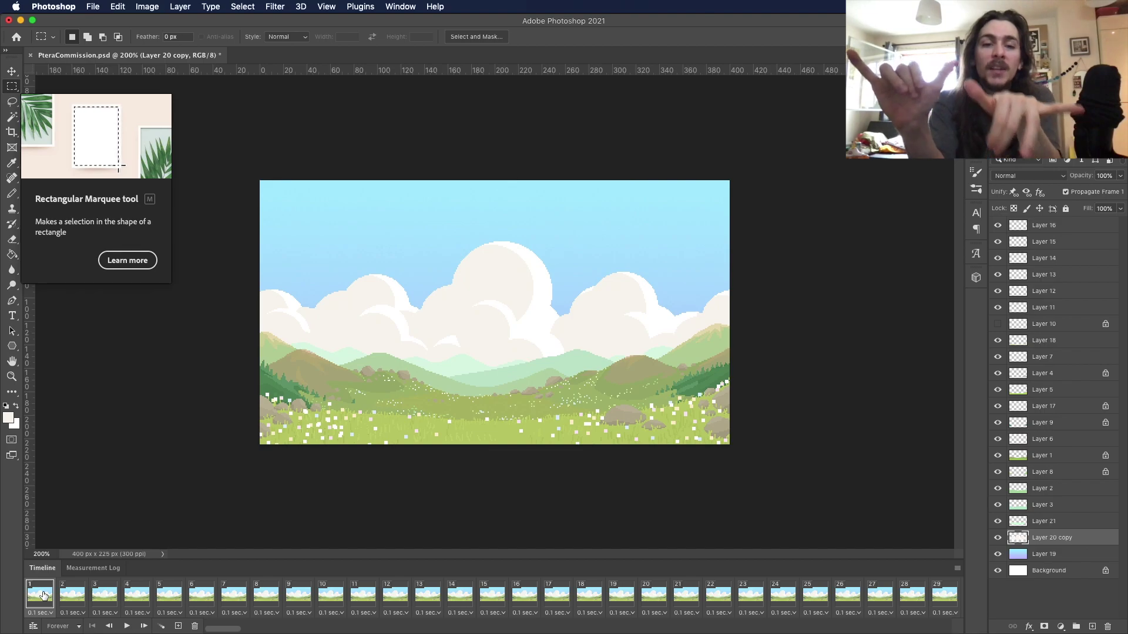
# Step: Play the animation to check the cloud drift, return to frame 1 and save the document
pyautogui.click(127, 626)
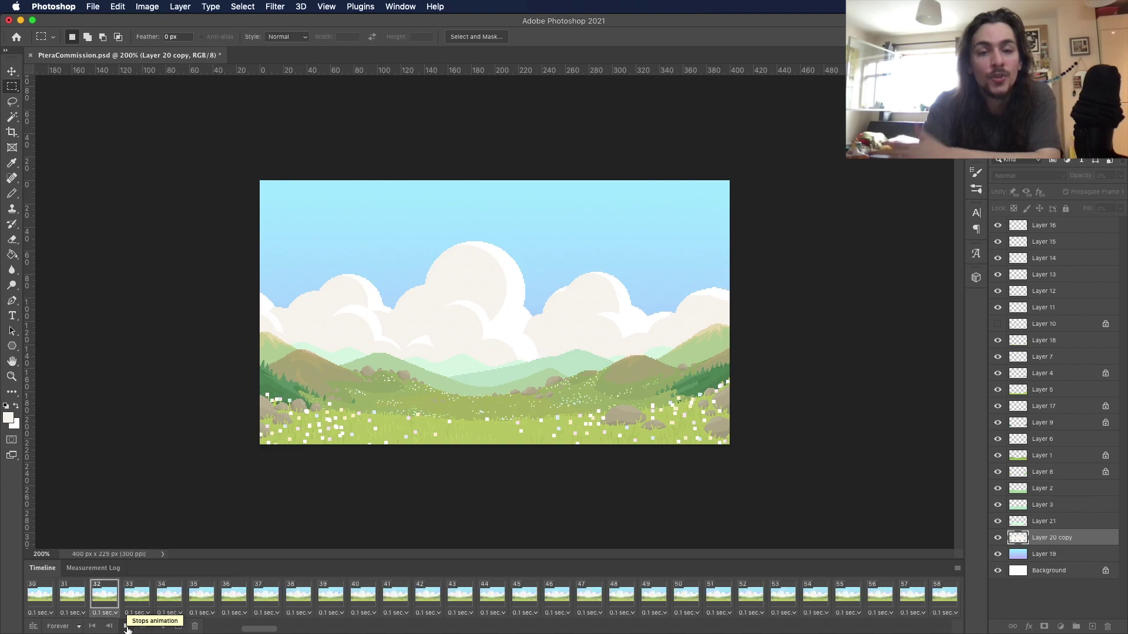
pyautogui.click(125, 626)
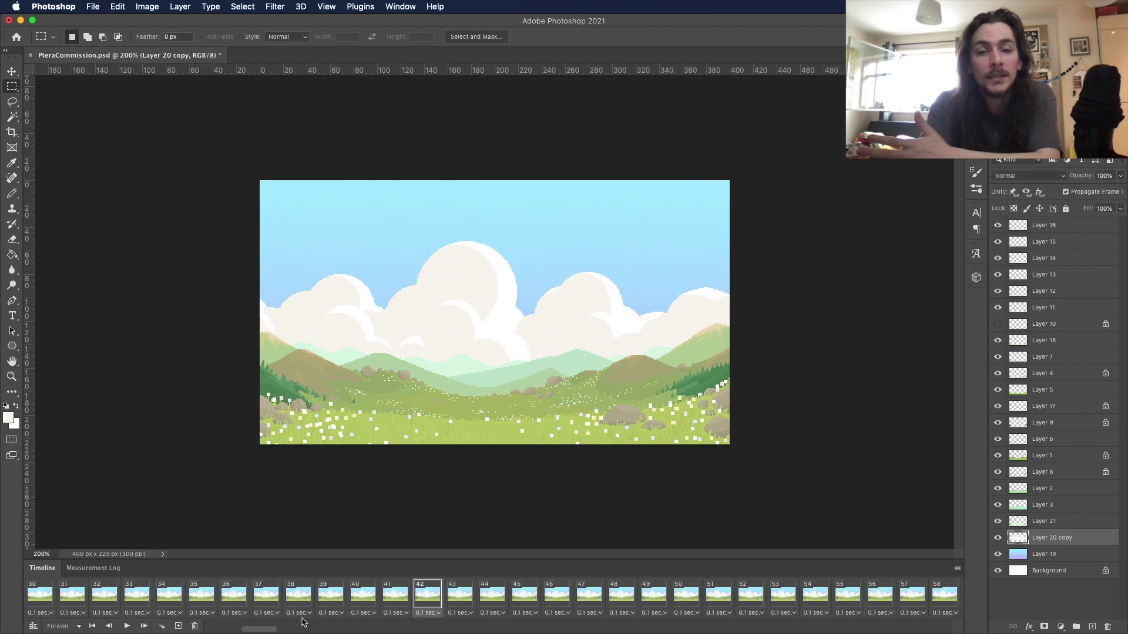
pyautogui.hscroll(-5, 177, 596)
pyautogui.click(33, 596)
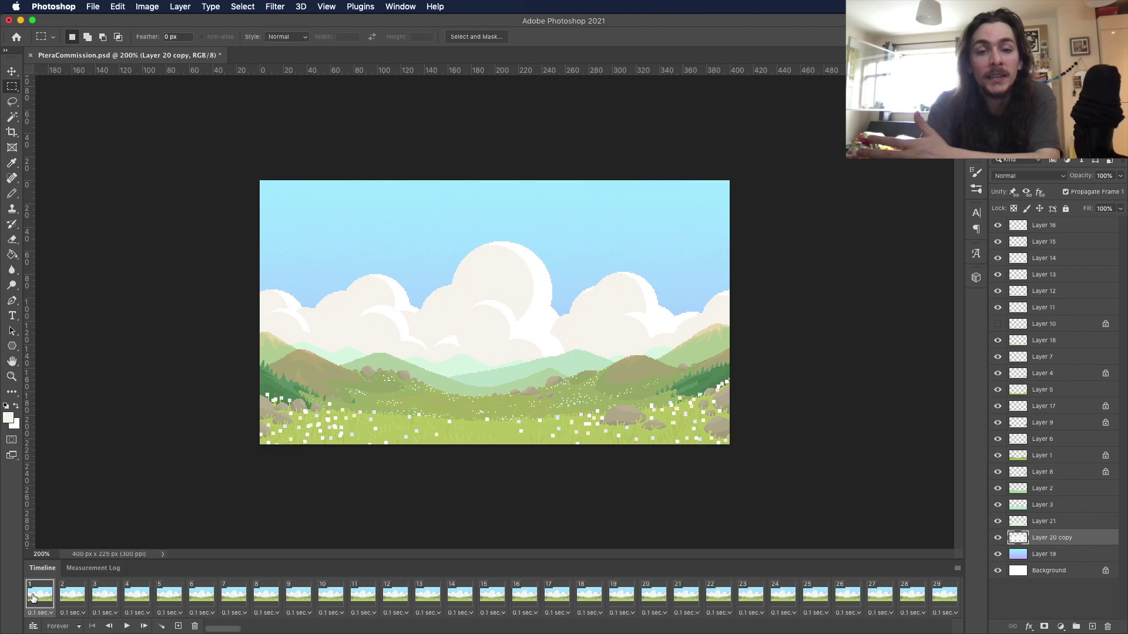
pyautogui.click(93, 7)
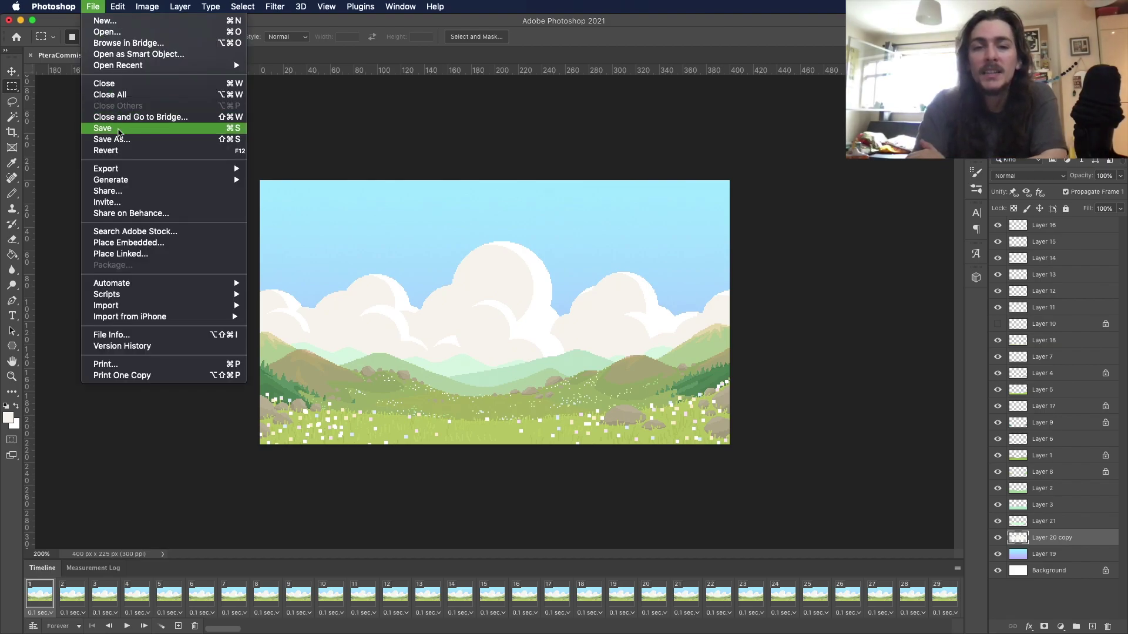
pyautogui.click(118, 131)
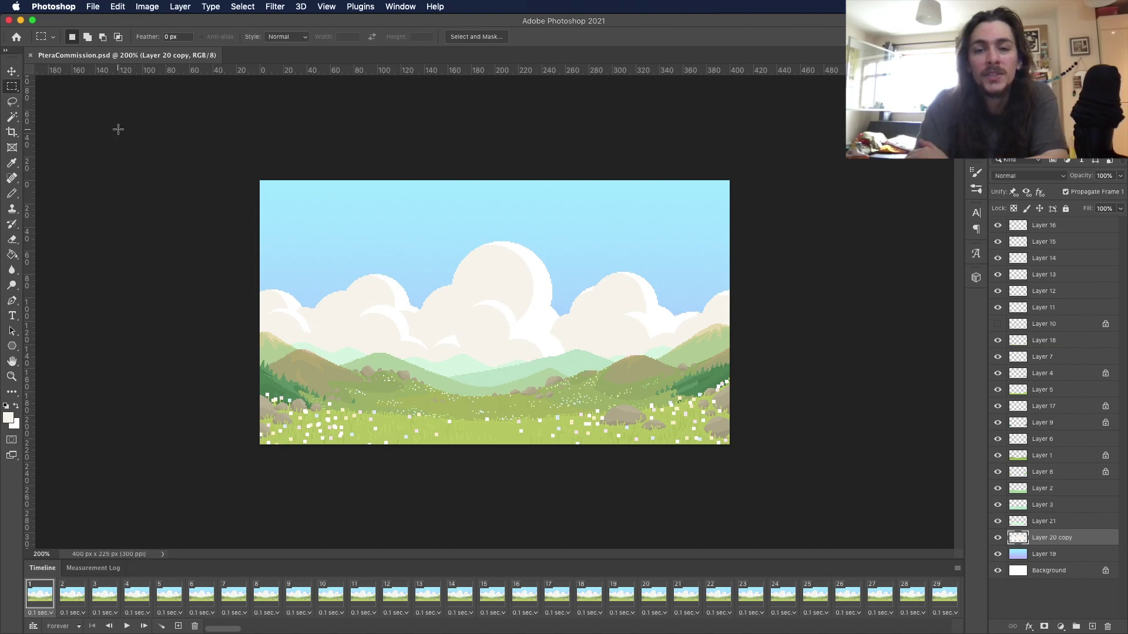
# Step: Add a layer directly above Layer 19 and fill it with a pale sky blue
pyautogui.press('z')
pyautogui.click(536, 385)
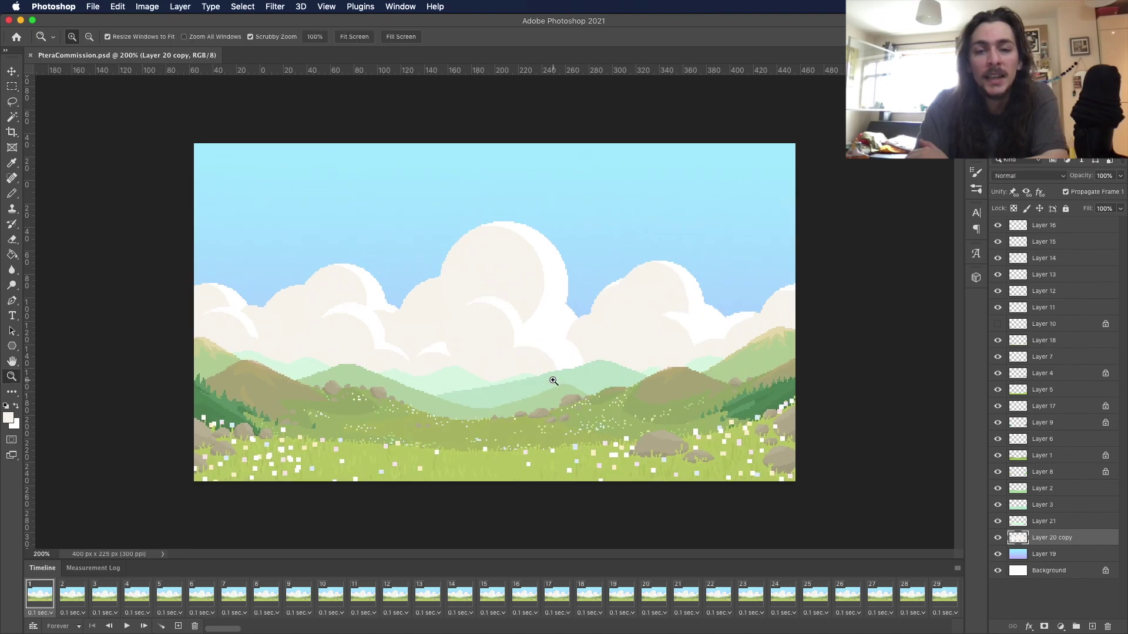
pyautogui.click(1047, 558)
pyautogui.press('super+shift+alt+n')
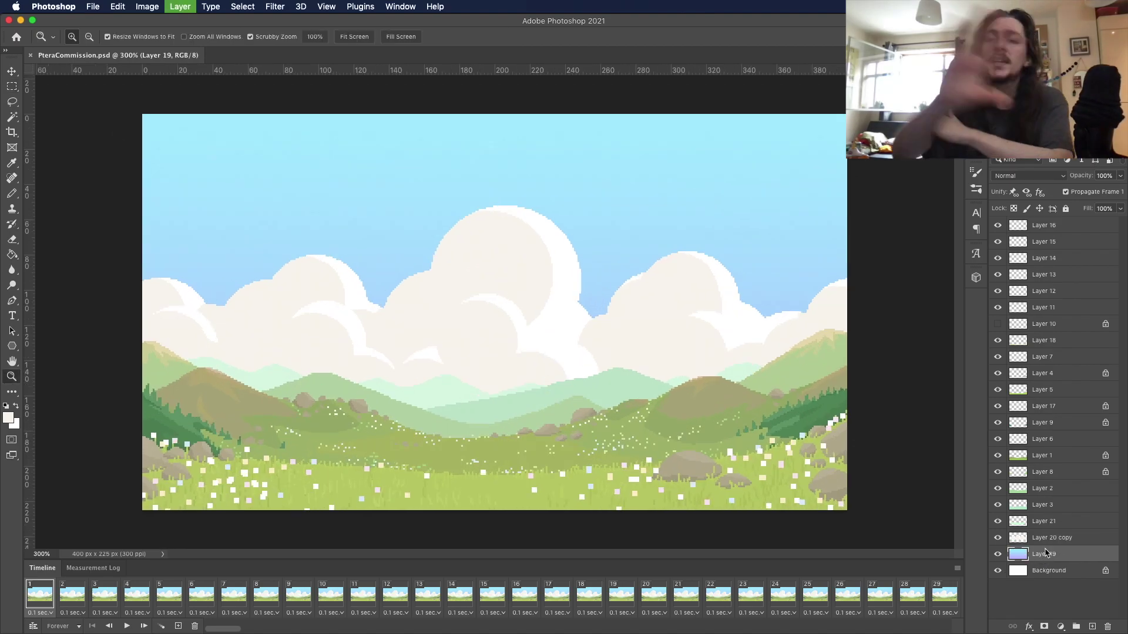
pyautogui.press('n')
pyautogui.moveTo(983, 528); pyautogui.dragTo(982, 515)
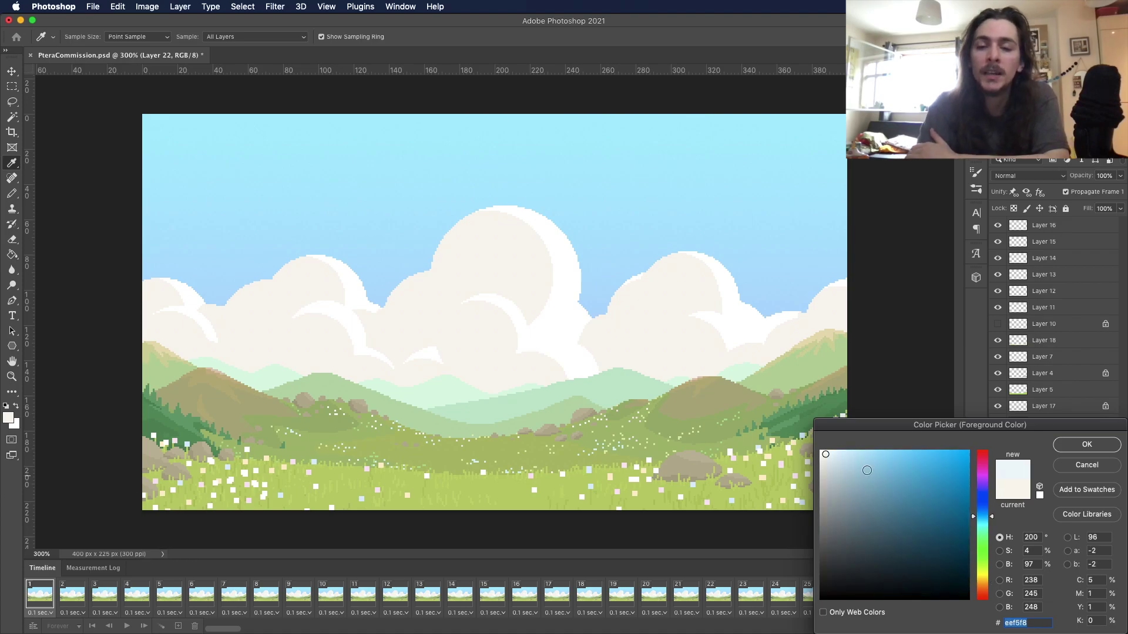
pyautogui.click(868, 450)
pyautogui.click(987, 518)
pyautogui.click(1087, 444)
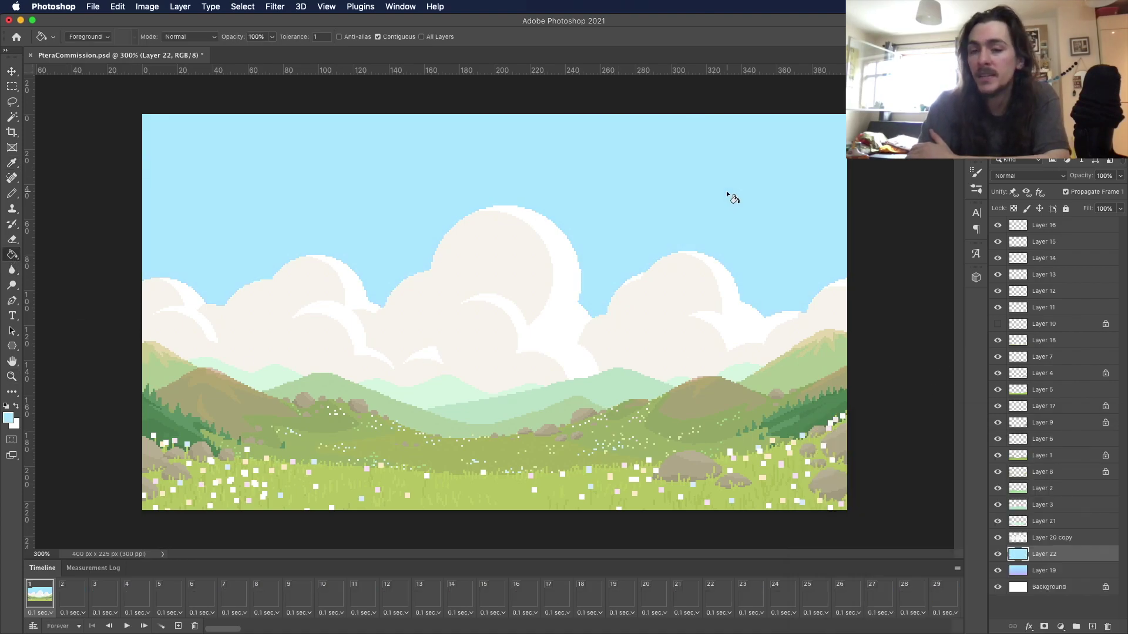
# Step: Set the foreground colour to brighter blue 73d9ff, try it as the sky fill on Layer 22 and undo that fill
pyautogui.click(8, 418)
pyautogui.click(897, 451)
pyautogui.press('Return')
pyautogui.click(785, 220)
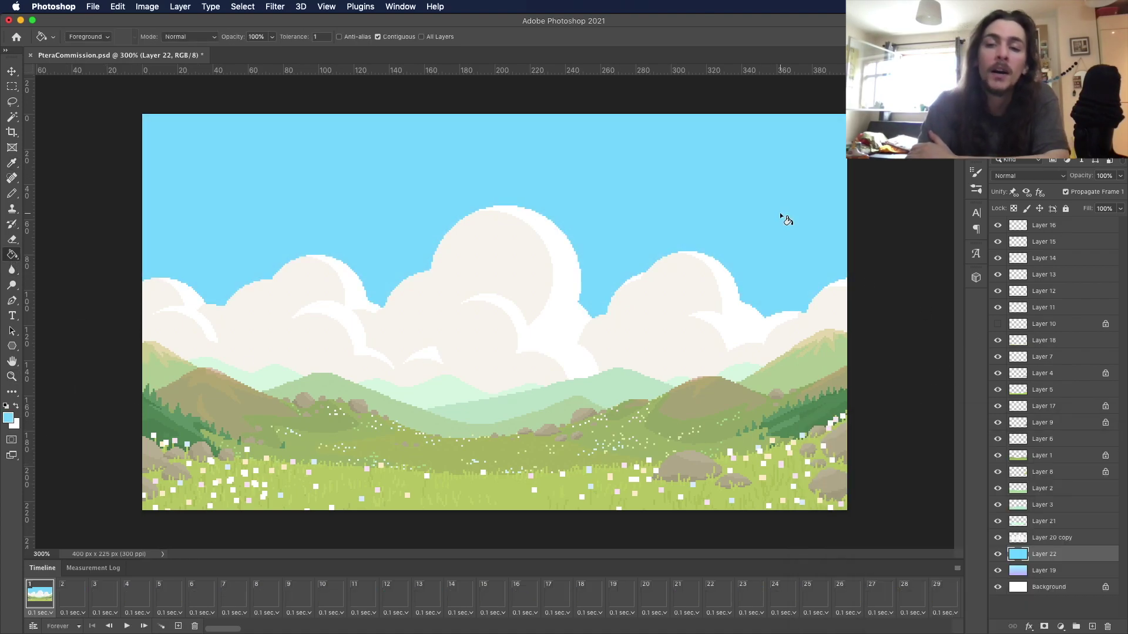
pyautogui.press('super+z')
# Step: Swap the bright blue into the background colour and choose a light orange as the foreground colour
pyautogui.click(9, 418)
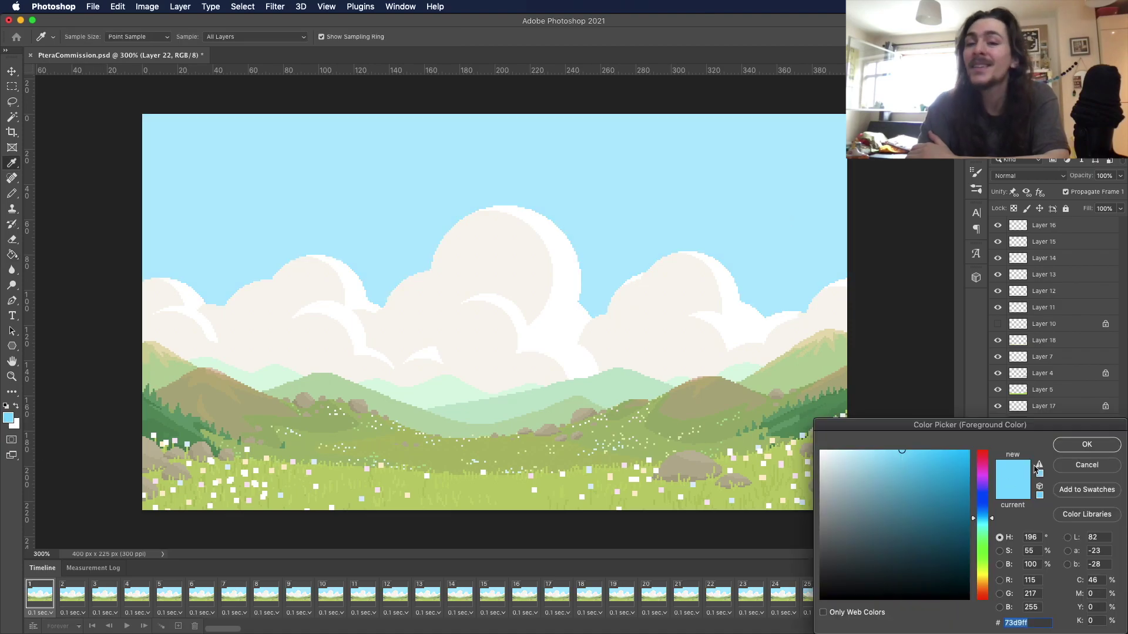
pyautogui.click(1069, 444)
pyautogui.click(16, 407)
pyautogui.click(8, 417)
pyautogui.moveTo(985, 578); pyautogui.dragTo(984, 585)
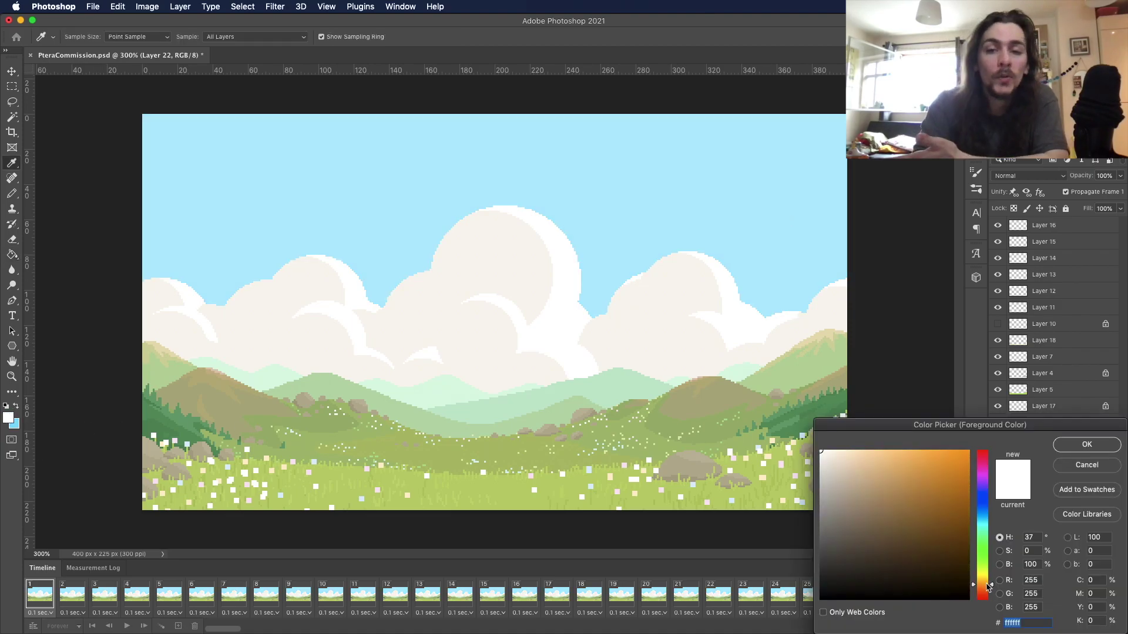
pyautogui.click(890, 451)
pyautogui.press('Return')
# Step: Add a layer above Layer 20 copy and fill it with a slanted orange-to-blue gradient running from the sky down to the meadow
pyautogui.click(1044, 541)
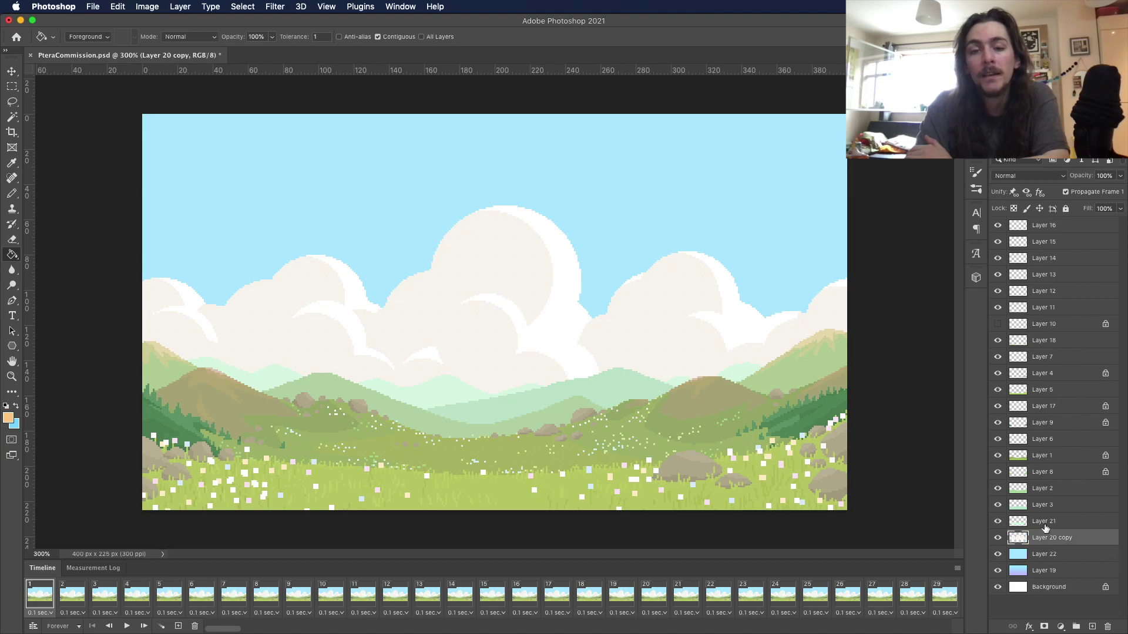
pyautogui.press('alt+shift+super+n')
pyautogui.rightClick(14, 255)
pyautogui.click(58, 254)
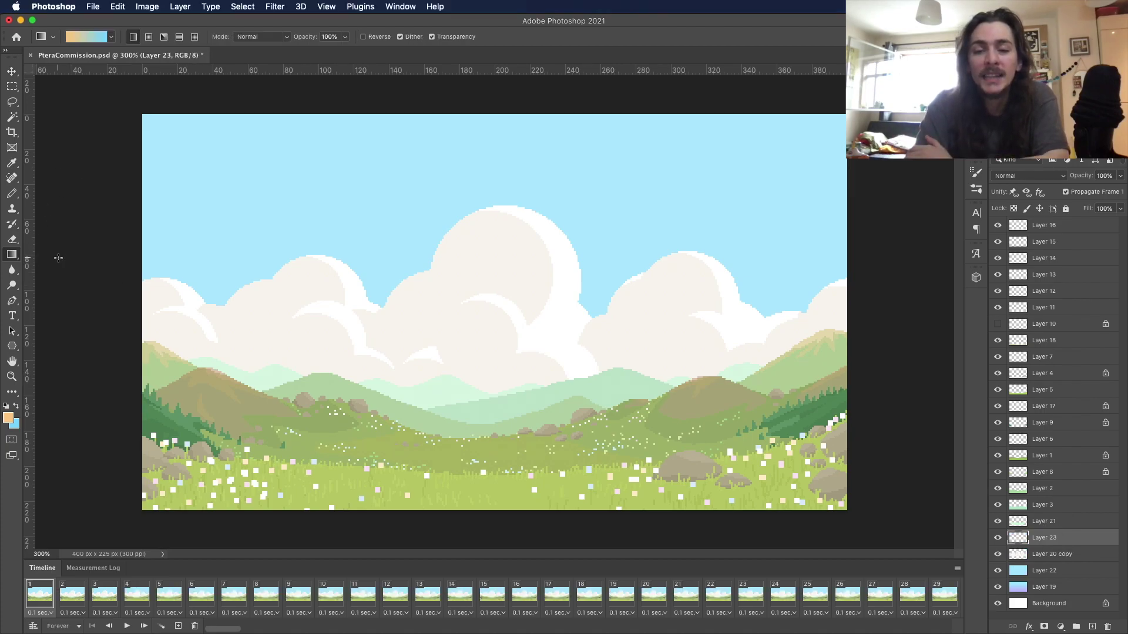
pyautogui.moveTo(626, 172); pyautogui.dragTo(497, 527)
# Step: Set the gradient layer's blend mode to Soft Light and compare the scene with it hidden and shown
pyautogui.click(1028, 175)
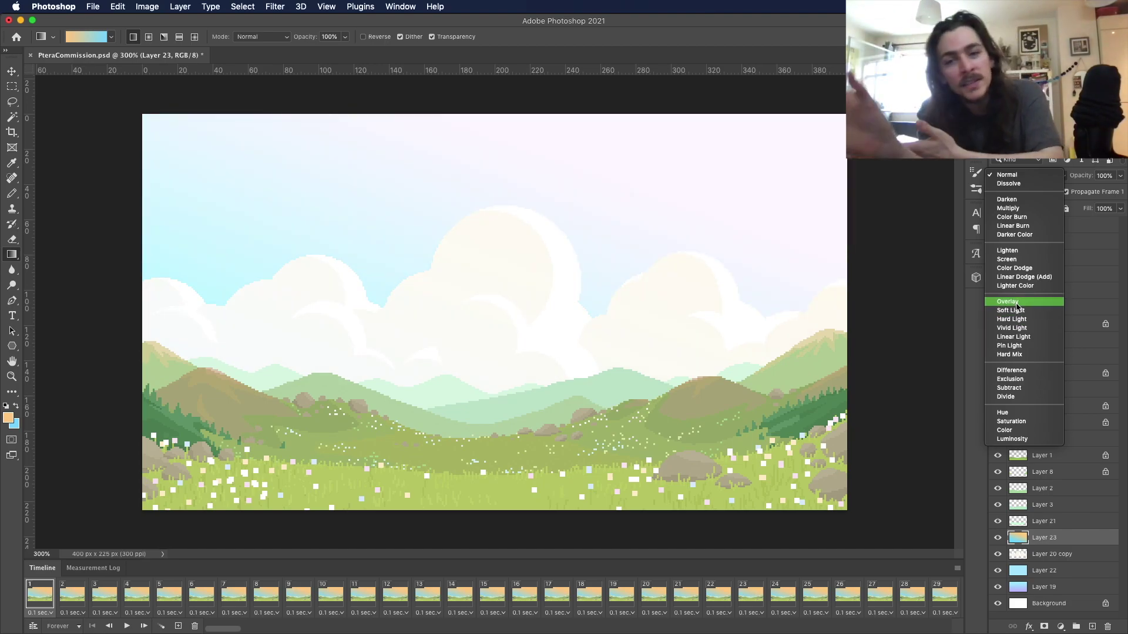
pyautogui.click(1015, 311)
pyautogui.click(998, 539)
pyautogui.click(999, 539)
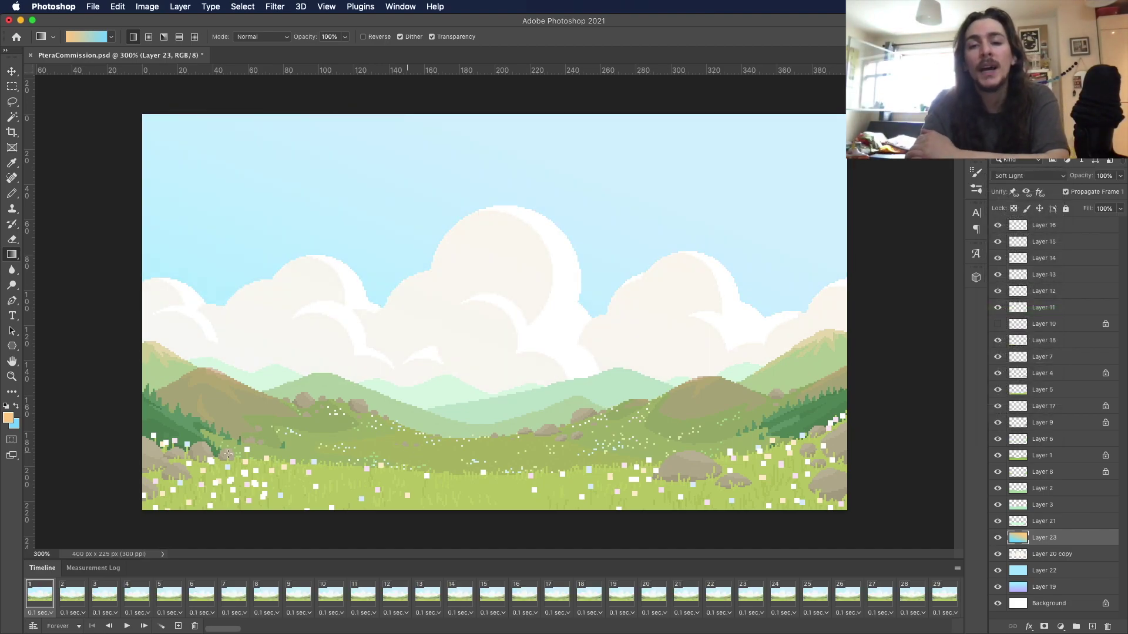
# Step: Fill a new layer above Layer 21 with orange ffa061 and set its blend mode to Saturation
pyautogui.click(8, 417)
pyautogui.click(990, 592)
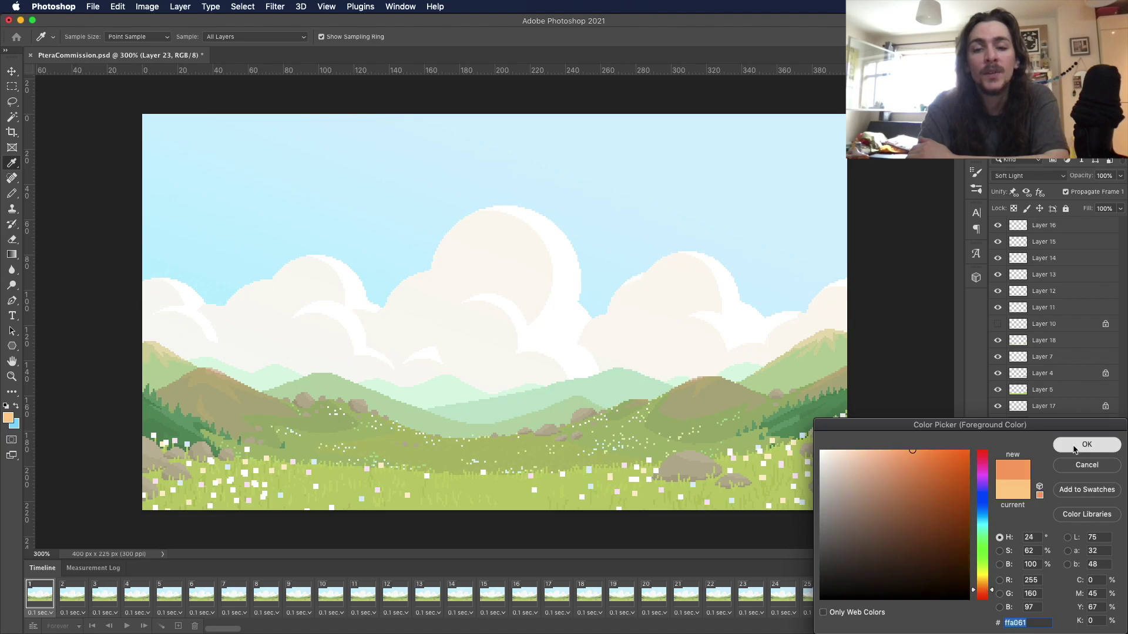
pyautogui.press('Return')
pyautogui.click(11, 254)
pyautogui.moveTo(13, 259); pyautogui.dragTo(52, 269)
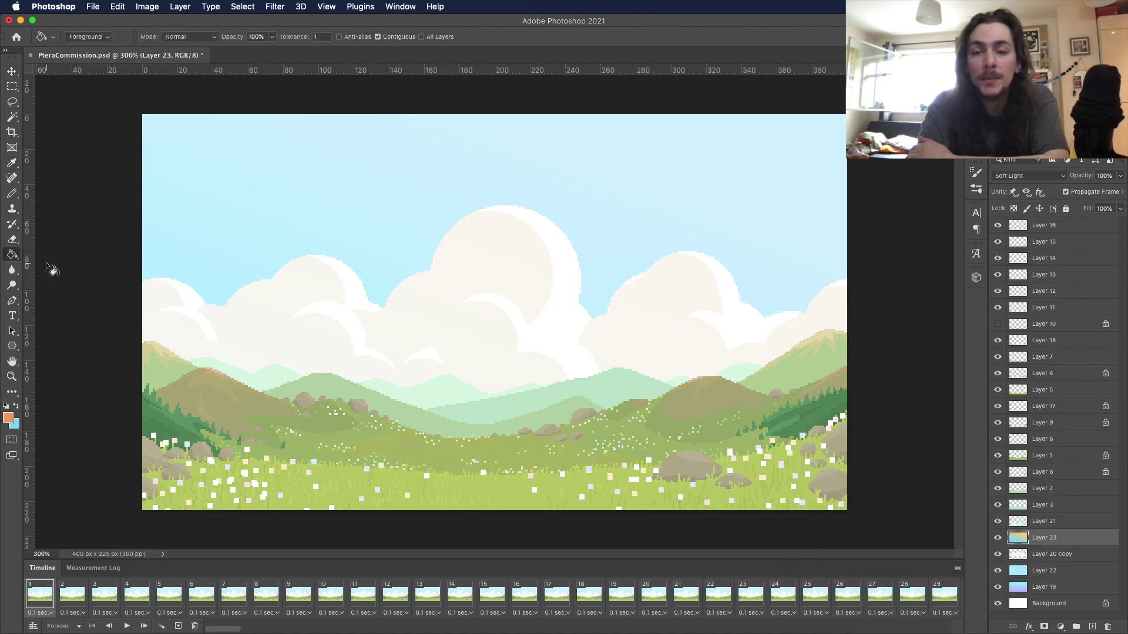
pyautogui.click(1042, 528)
pyautogui.click(1092, 626)
pyautogui.click(534, 304)
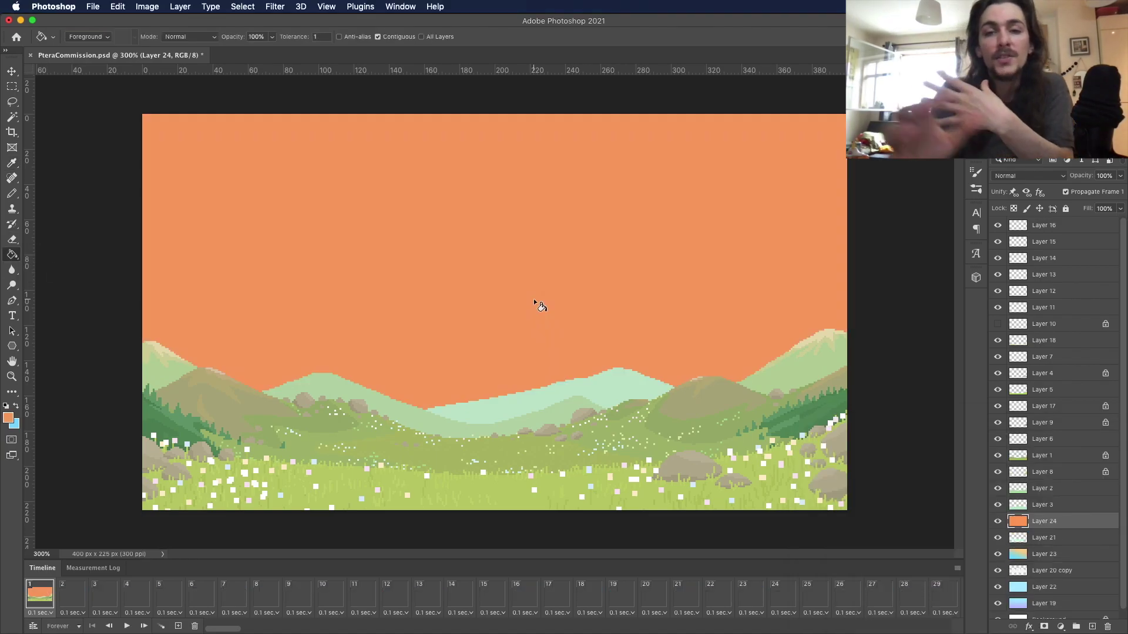
pyautogui.click(1028, 176)
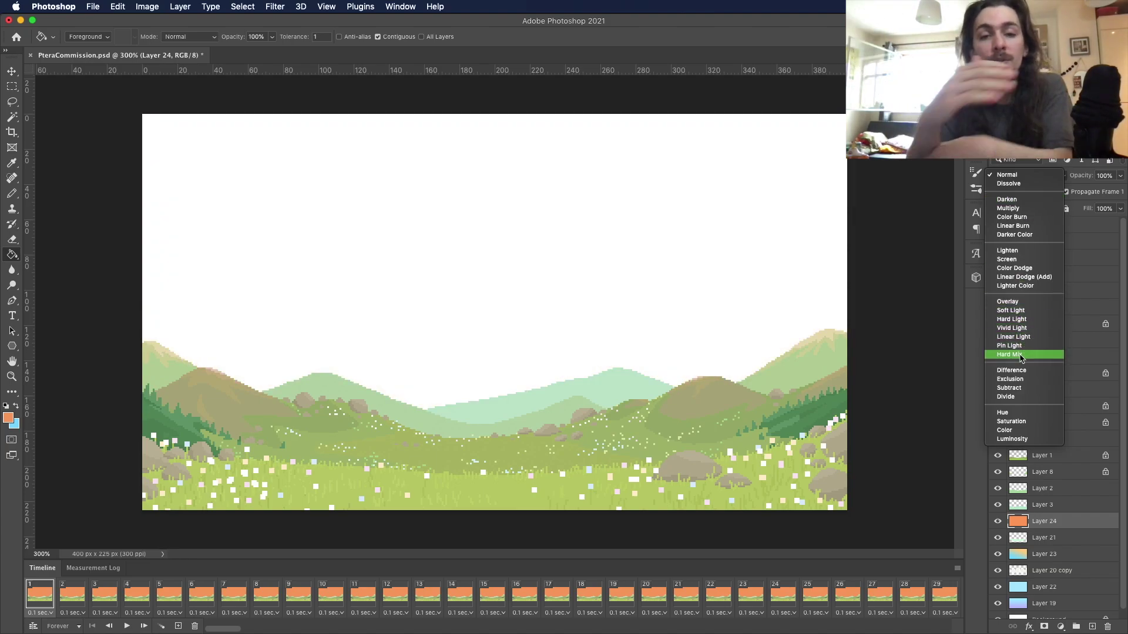
pyautogui.click(1023, 423)
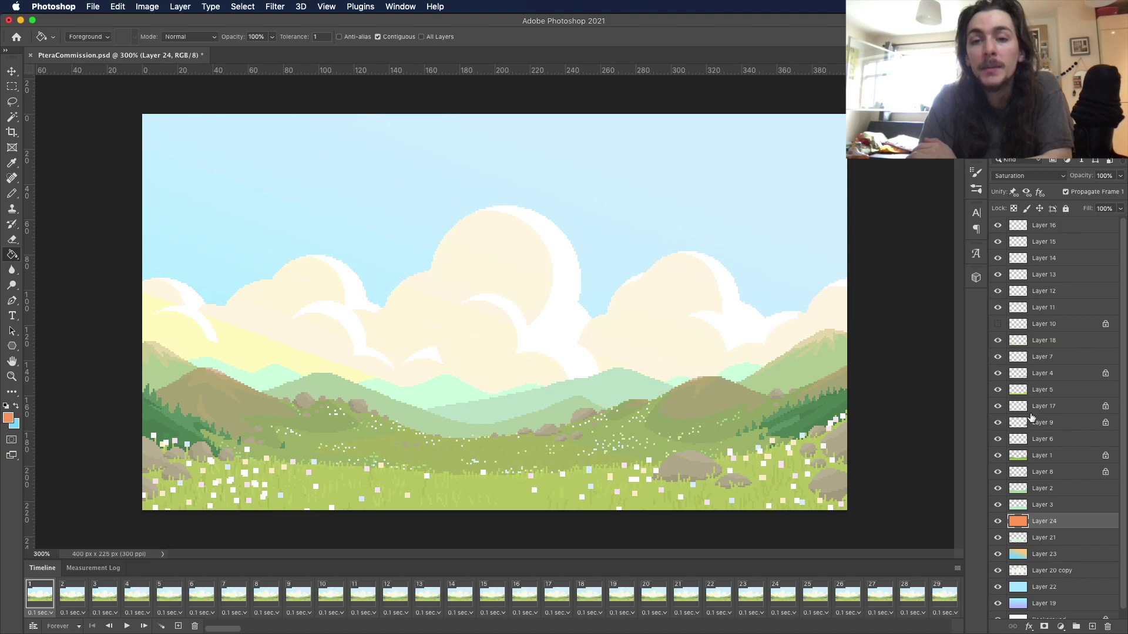
# Step: Add an empty layer and place it between Layer 5 and Layer 17 in the stack
pyautogui.click(1049, 226)
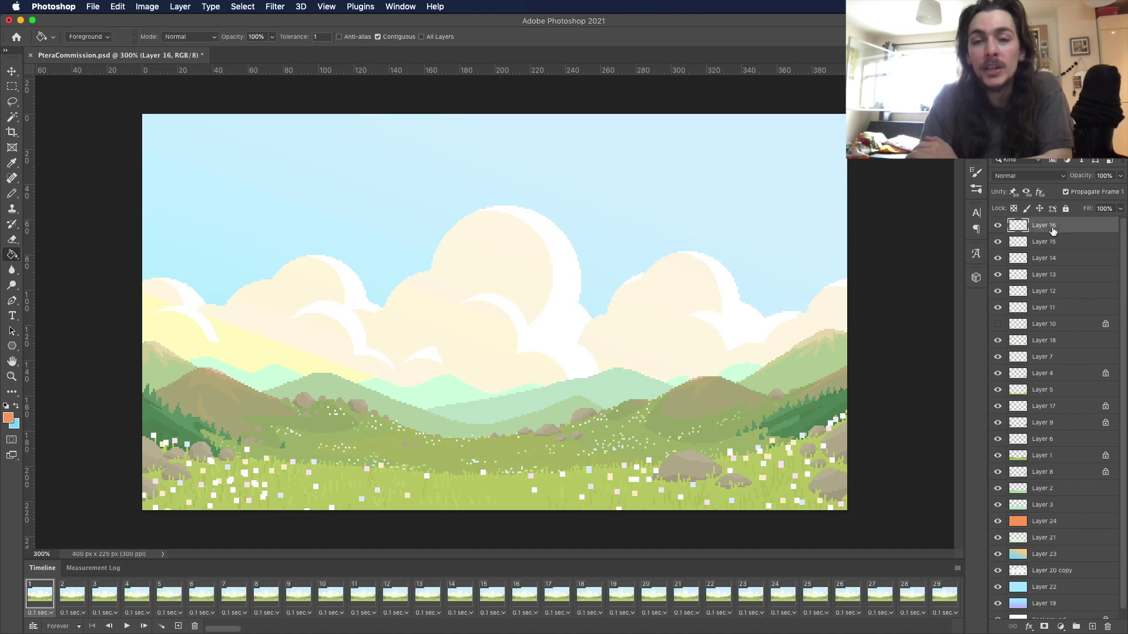
pyautogui.press('alt+shift+super+n')
pyautogui.moveTo(1049, 226); pyautogui.dragTo(1065, 412)
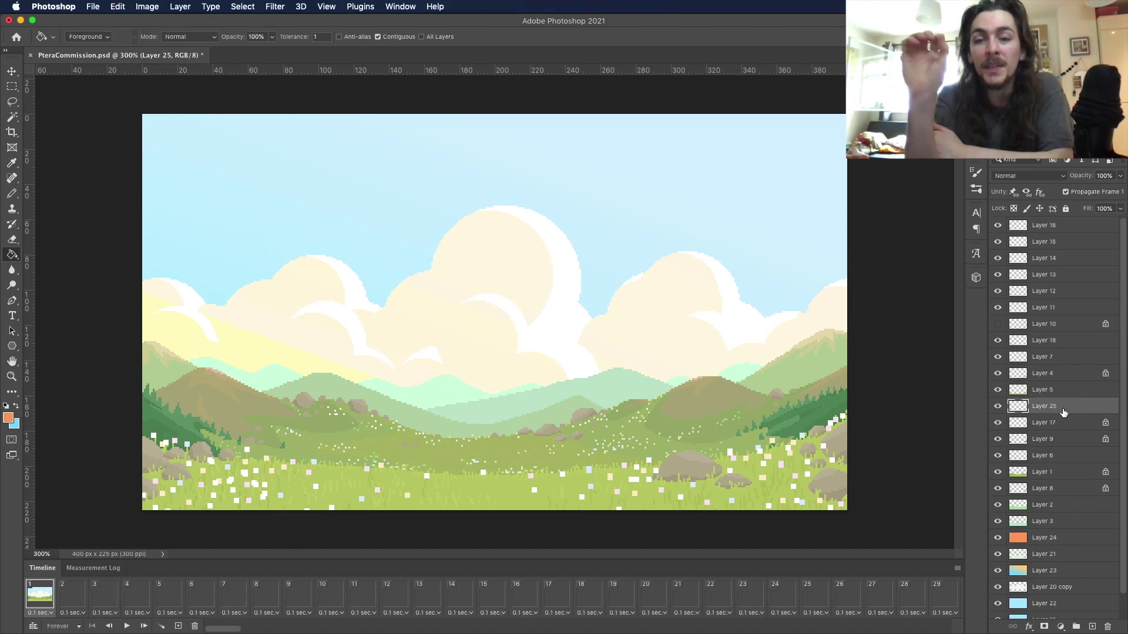
# Step: Choose a pale aqua foreground colour and set up the Gradient tool to fade from it to transparent
pyautogui.click(8, 418)
pyautogui.click(985, 537)
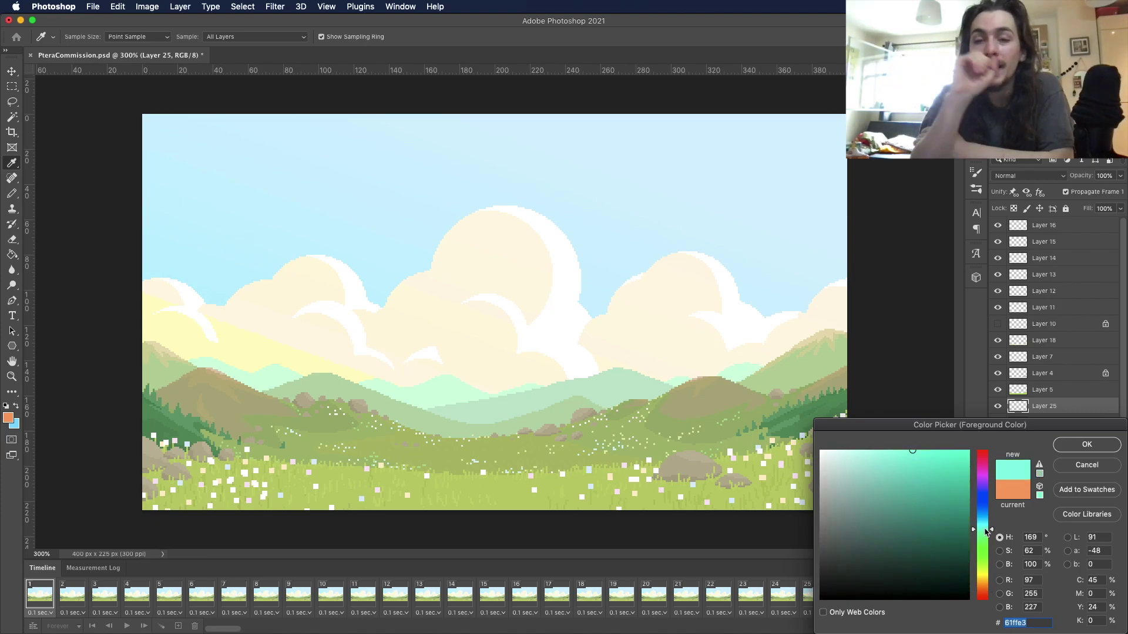
pyautogui.press('Return')
pyautogui.moveTo(11, 254); pyautogui.dragTo(48, 256)
pyautogui.click(49, 255)
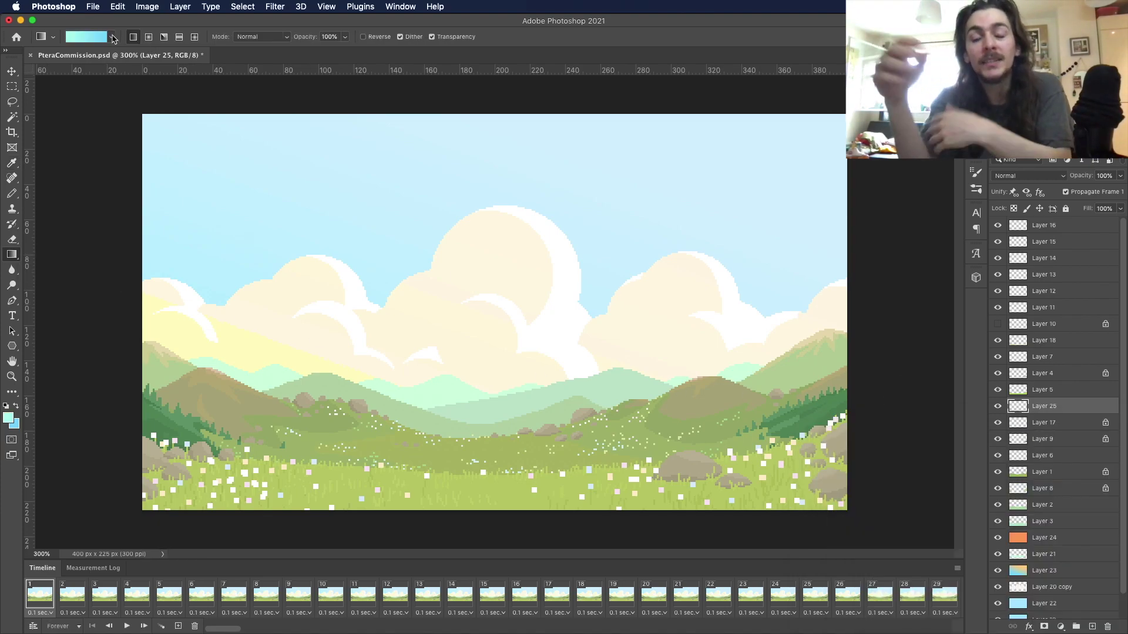
pyautogui.click(111, 37)
pyautogui.click(55, 78)
# Step: Try an aqua haze gradient on Layer 25 fading upward from the meadow into the sky, and undo it
pyautogui.moveTo(657, 427); pyautogui.dragTo(657, 96)
pyautogui.press('super+z')
pyautogui.moveTo(608, 427); pyautogui.dragTo(650, 153)
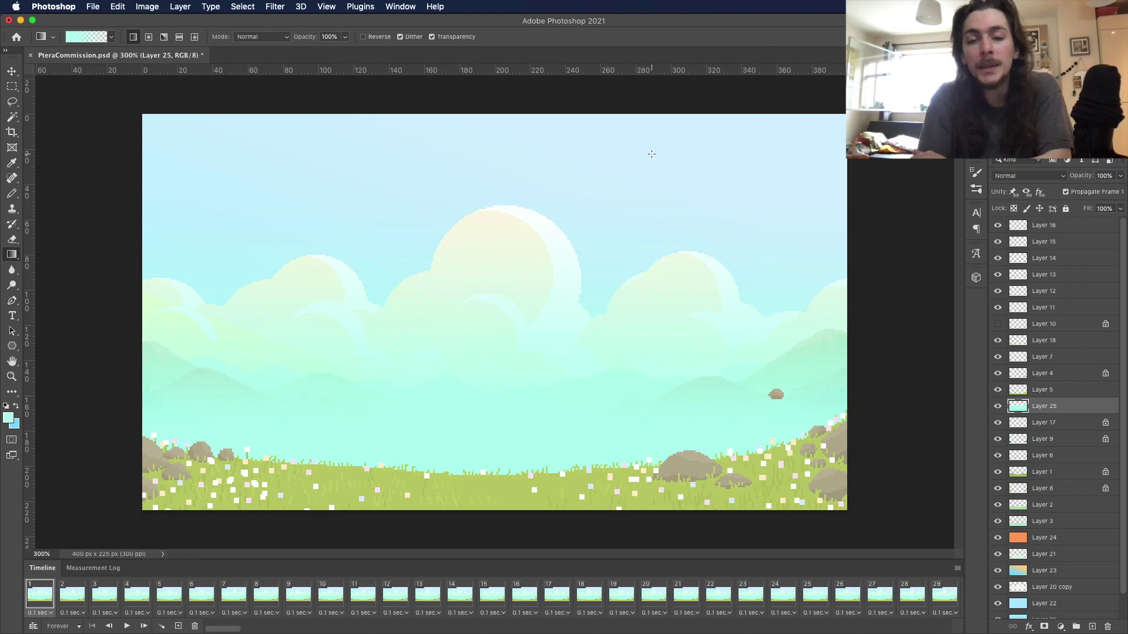
pyautogui.press('super+z')
# Step: Separate the lone rock on the right-hand hillside from Layer 4 into its own layer and place it directly below Layer 25
pyautogui.click(12, 72)
pyautogui.click(12, 86)
pyautogui.click(1040, 373)
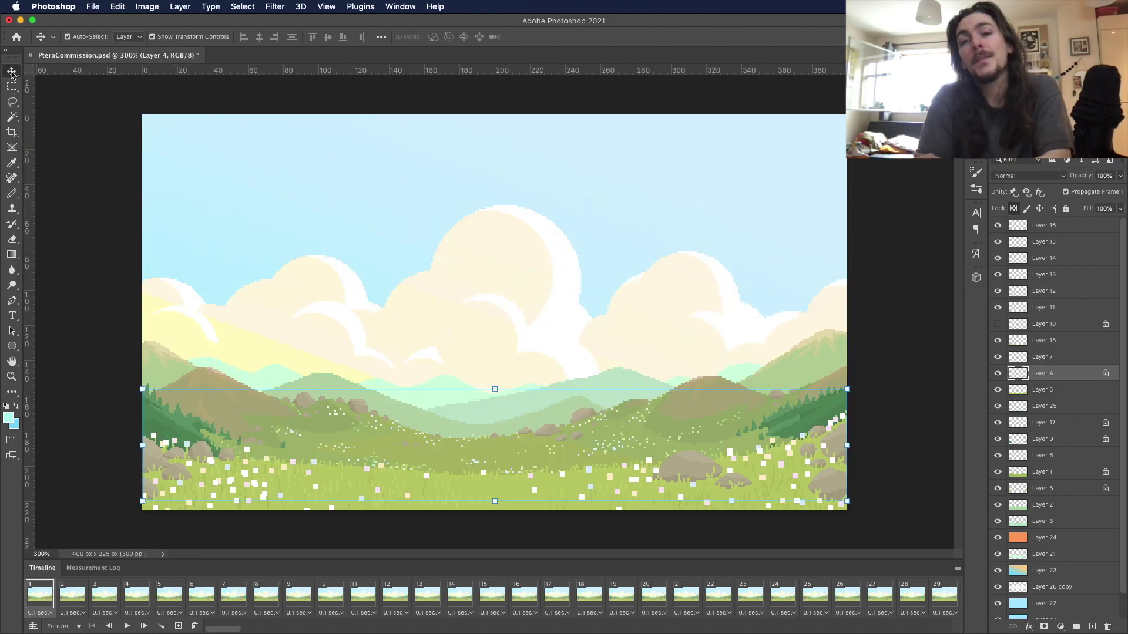
pyautogui.moveTo(730, 340); pyautogui.dragTo(814, 412)
pyautogui.click(180, 7)
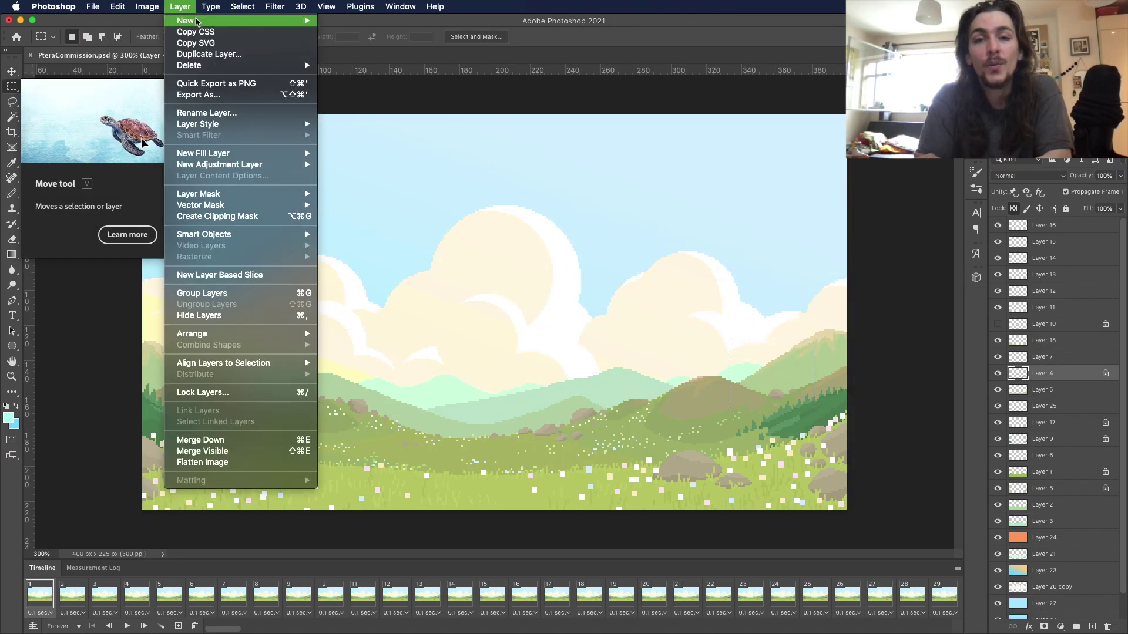
pyautogui.moveTo(259, 23)
pyautogui.click(378, 141)
pyautogui.moveTo(1049, 376); pyautogui.dragTo(1050, 428)
pyautogui.click(1036, 408)
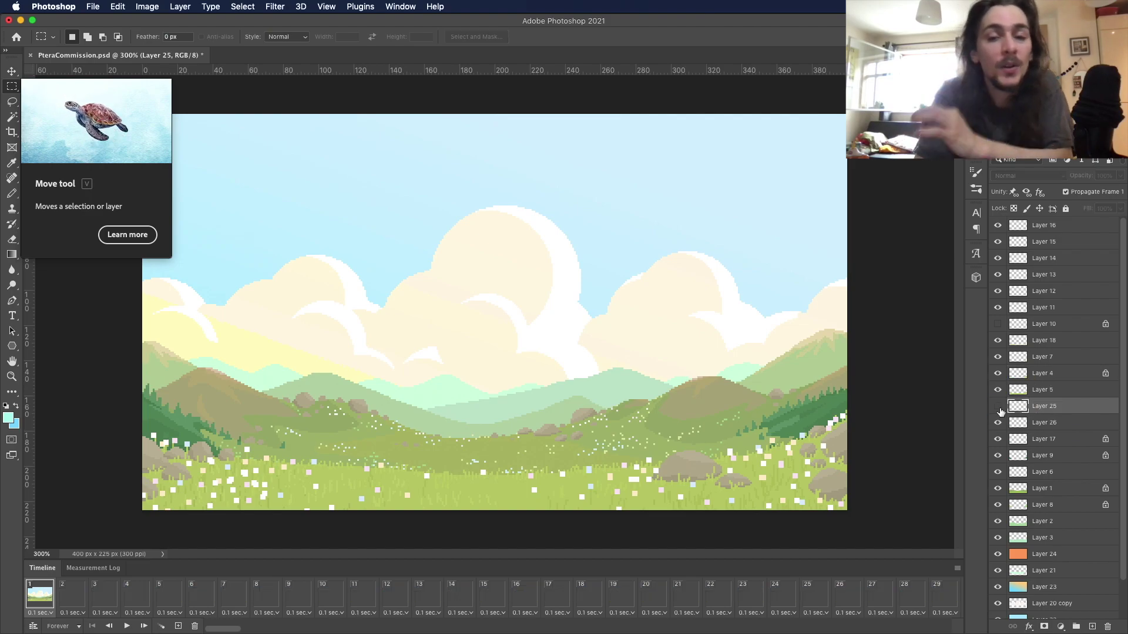
# Step: Draw an aqua haze gradient on Layer 25 fading upward from the hills into the sky, and set its blend mode to Soft Light
pyautogui.click(13, 255)
pyautogui.moveTo(577, 406); pyautogui.dragTo(576, 140)
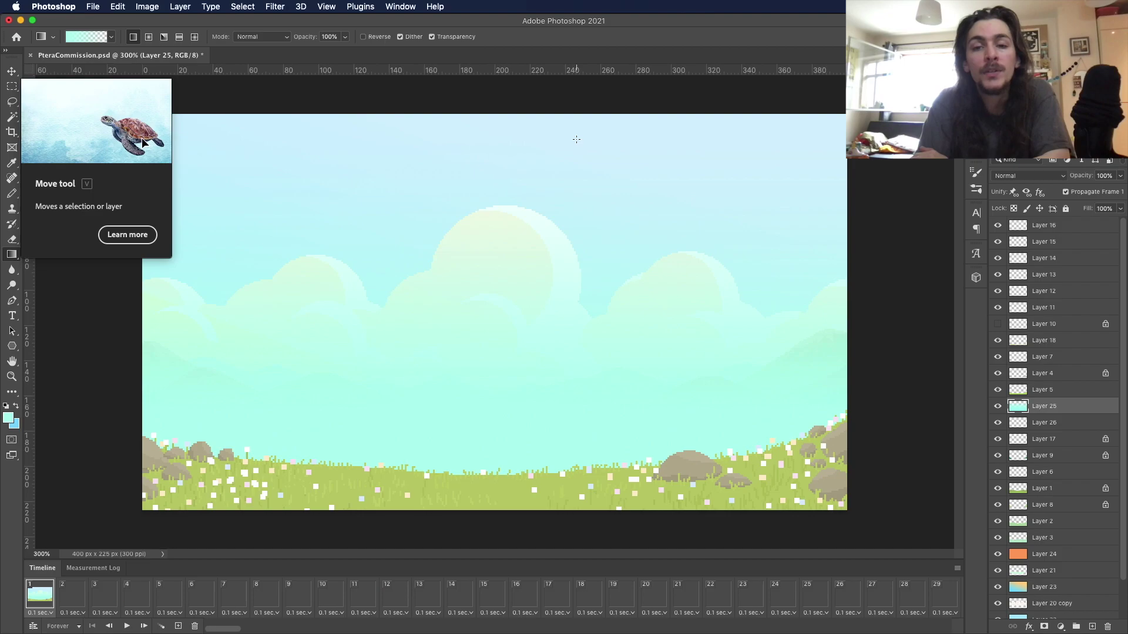
pyautogui.click(1010, 177)
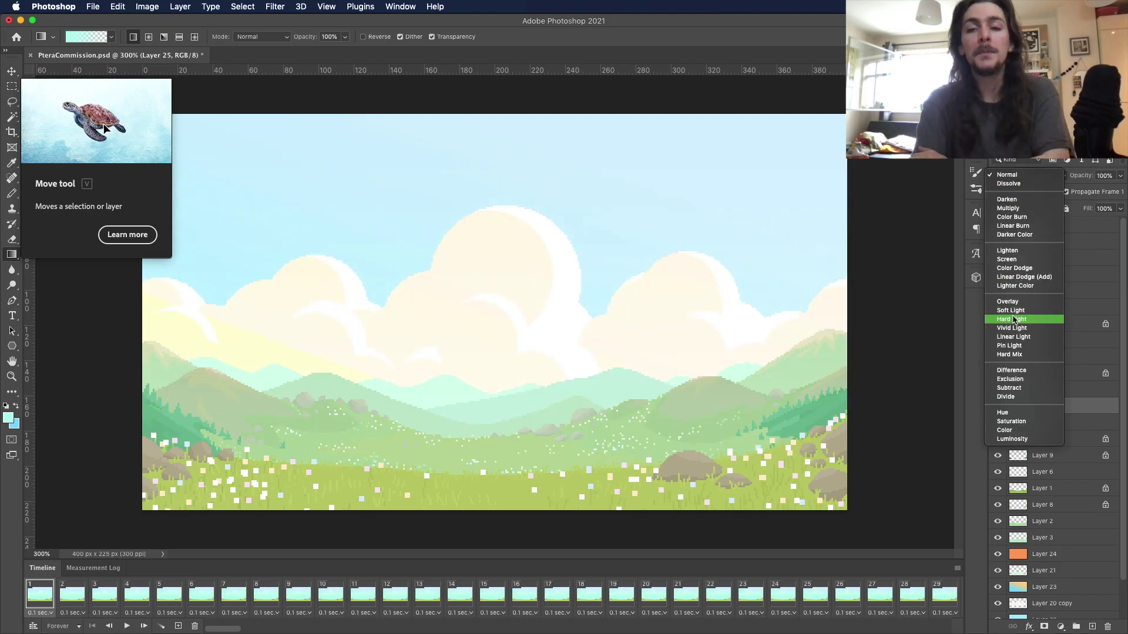
pyautogui.click(1010, 310)
# Step: Add an empty layer above Layer 16 and choose a light orange as the background colour
pyautogui.click(1058, 229)
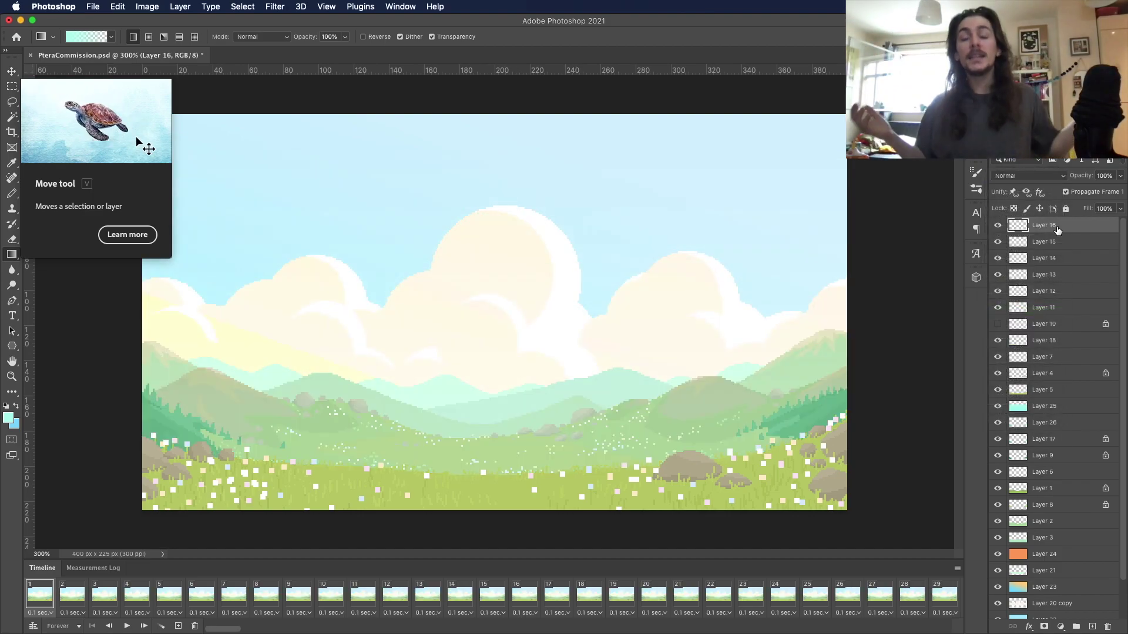
pyautogui.press('alt+shift+super+n')
pyautogui.click(8, 418)
pyautogui.click(984, 582)
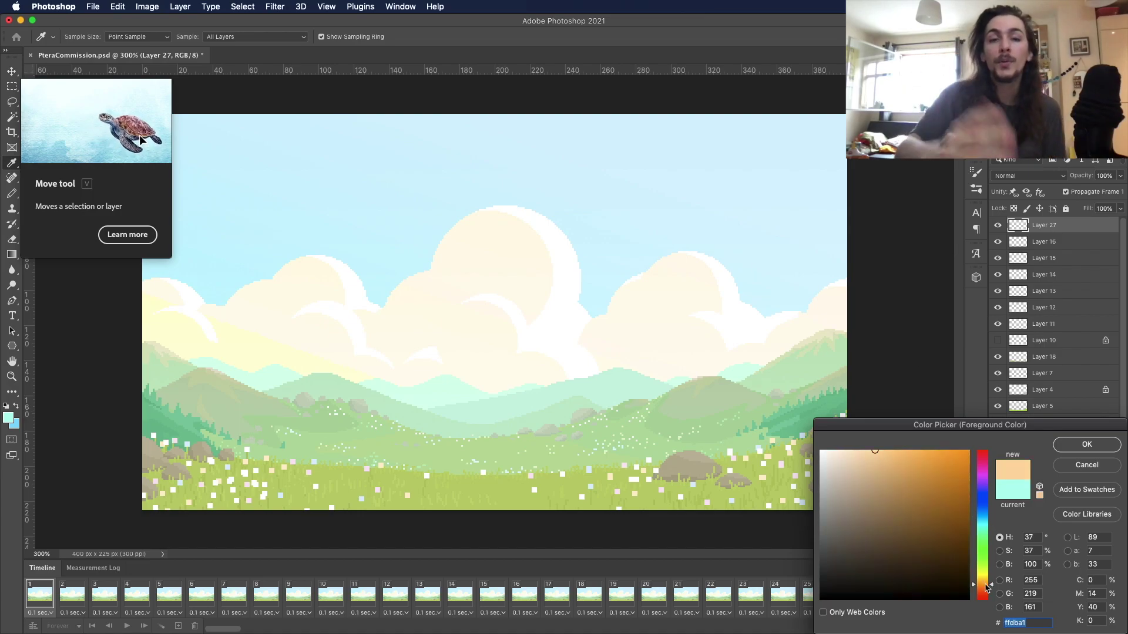
pyautogui.click(1085, 444)
pyautogui.click(16, 407)
# Step: Choose a medium teal-blue as the foreground colour
pyautogui.click(9, 416)
pyautogui.click(990, 538)
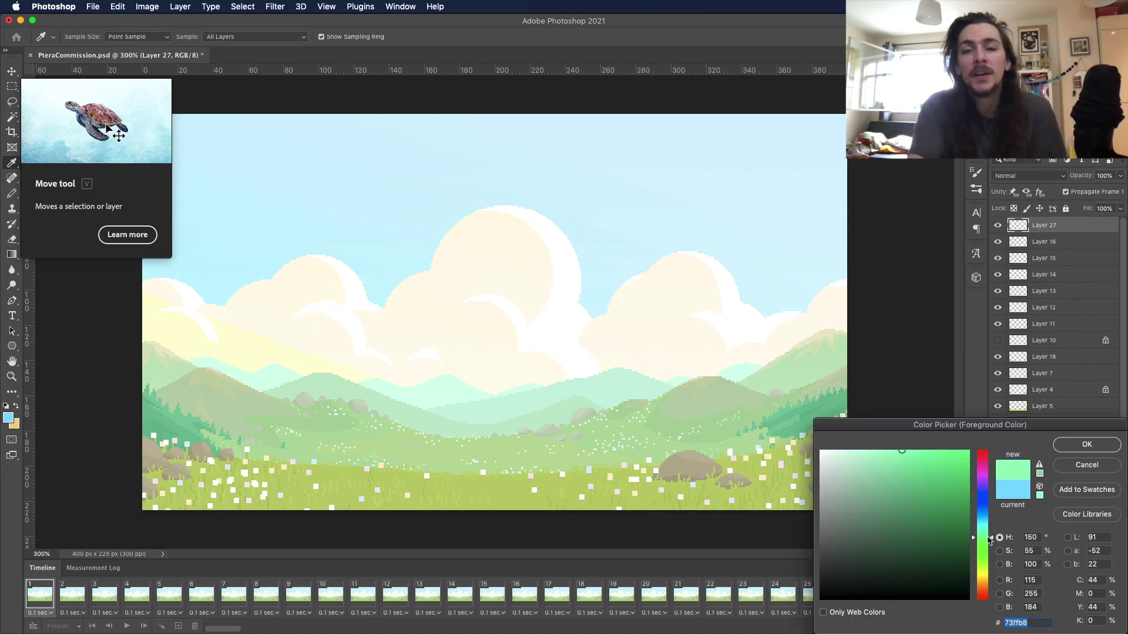
pyautogui.click(990, 563)
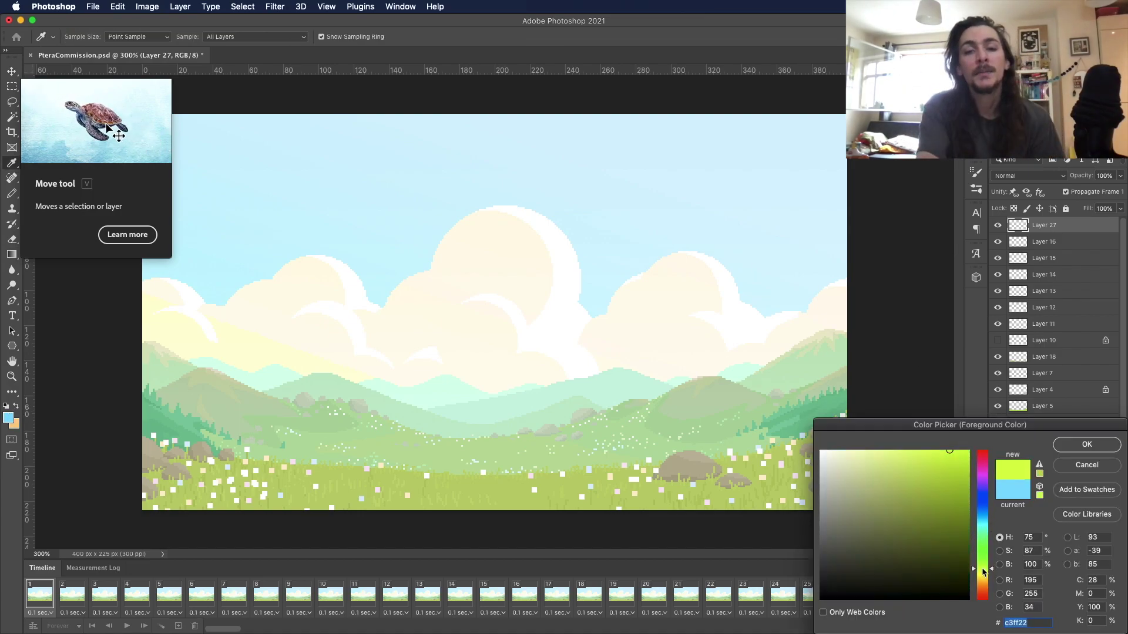
pyautogui.click(920, 462)
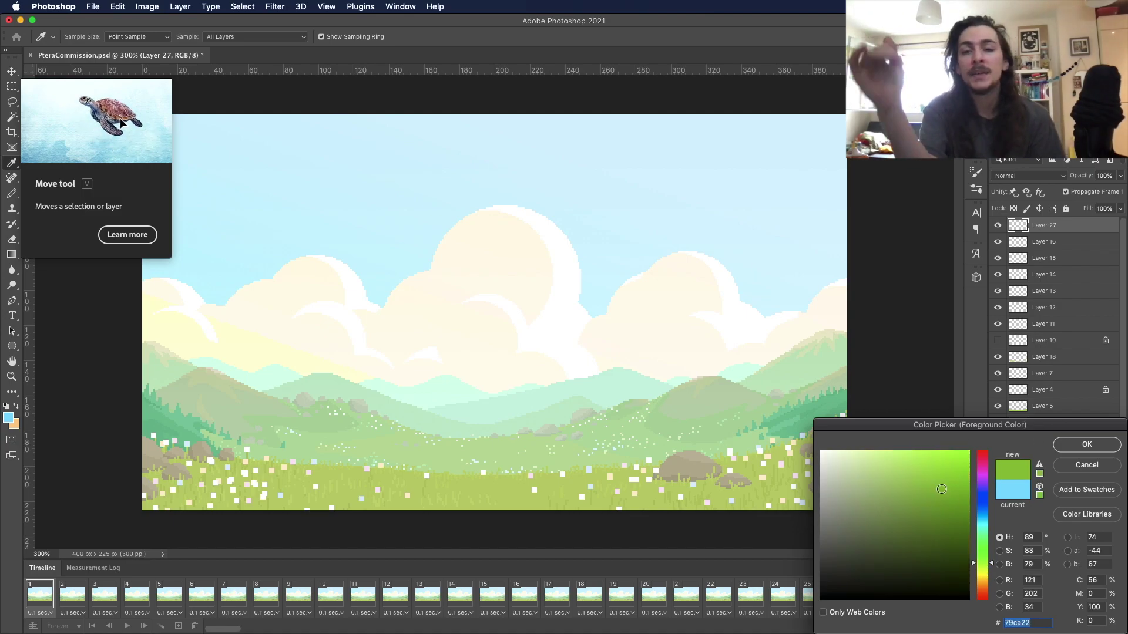
pyautogui.click(942, 492)
pyautogui.click(991, 524)
pyautogui.moveTo(988, 512); pyautogui.dragTo(984, 516)
pyautogui.click(1087, 445)
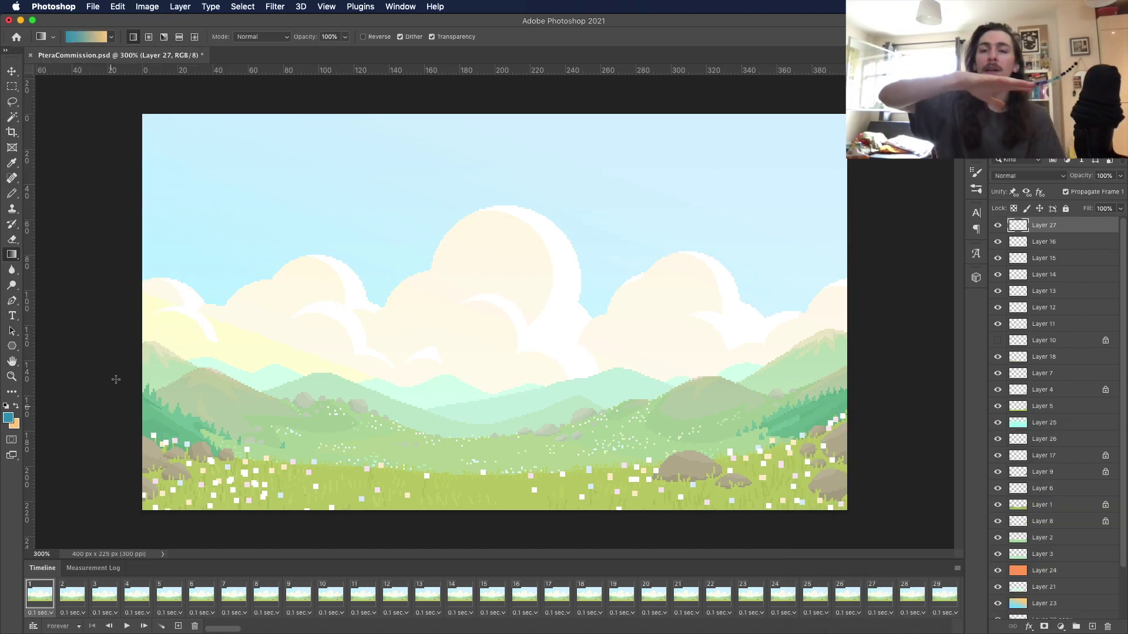
# Step: Try several teal-to-orange gradients at different lengths and angles on Layer 27, and undo each one
pyautogui.moveTo(552, 250); pyautogui.dragTo(564, 147)
pyautogui.press('super+z')
pyautogui.press('super+z')
pyautogui.moveTo(541, 521); pyautogui.dragTo(672, 111)
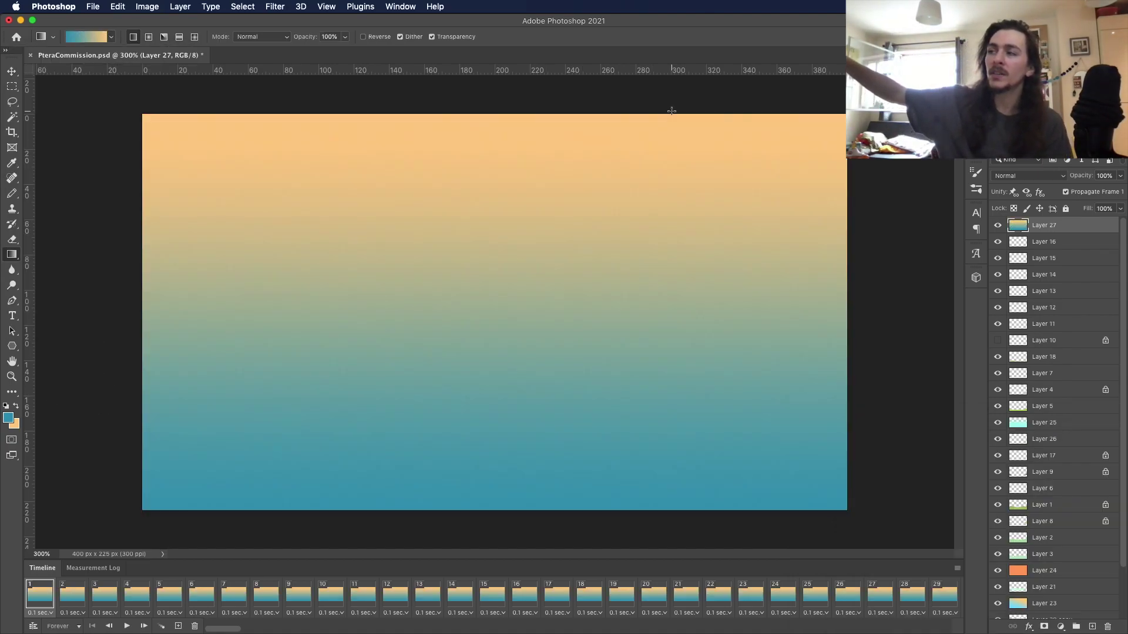
pyautogui.press('super+z')
pyautogui.moveTo(510, 491); pyautogui.dragTo(774, 168)
pyautogui.press('super+z')
# Step: Fill Layer 27 with a vertical gradient from teal at the meadow to orange in the sky, blended as Divide at 15% opacity
pyautogui.moveTo(576, 498); pyautogui.dragTo(577, 157)
pyautogui.click(1028, 176)
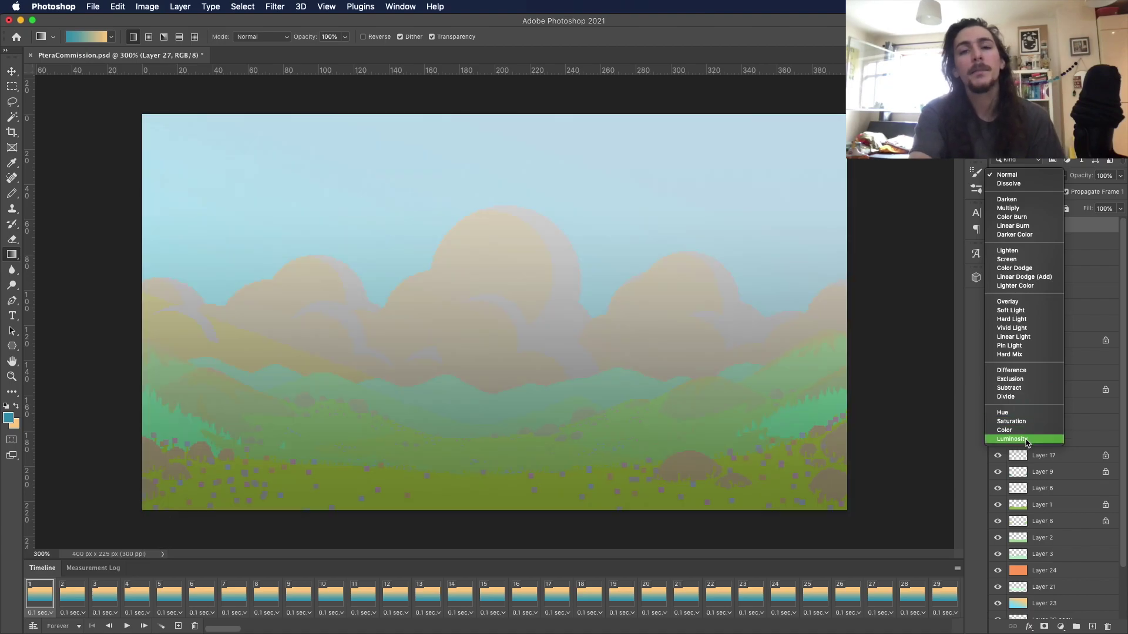
pyautogui.click(1006, 396)
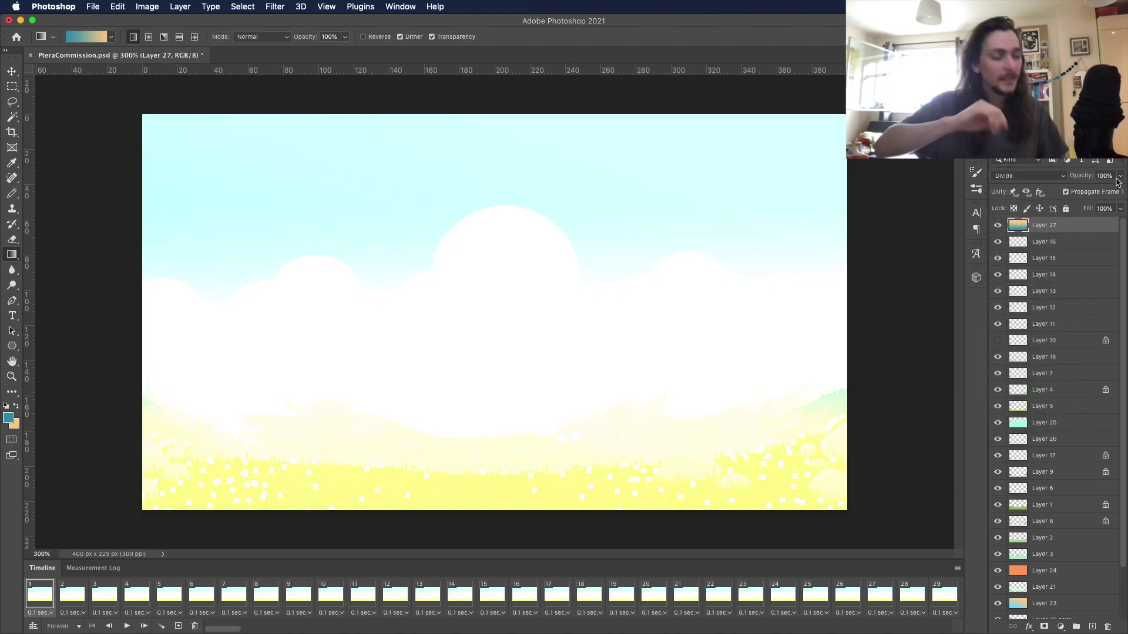
pyautogui.click(1074, 189)
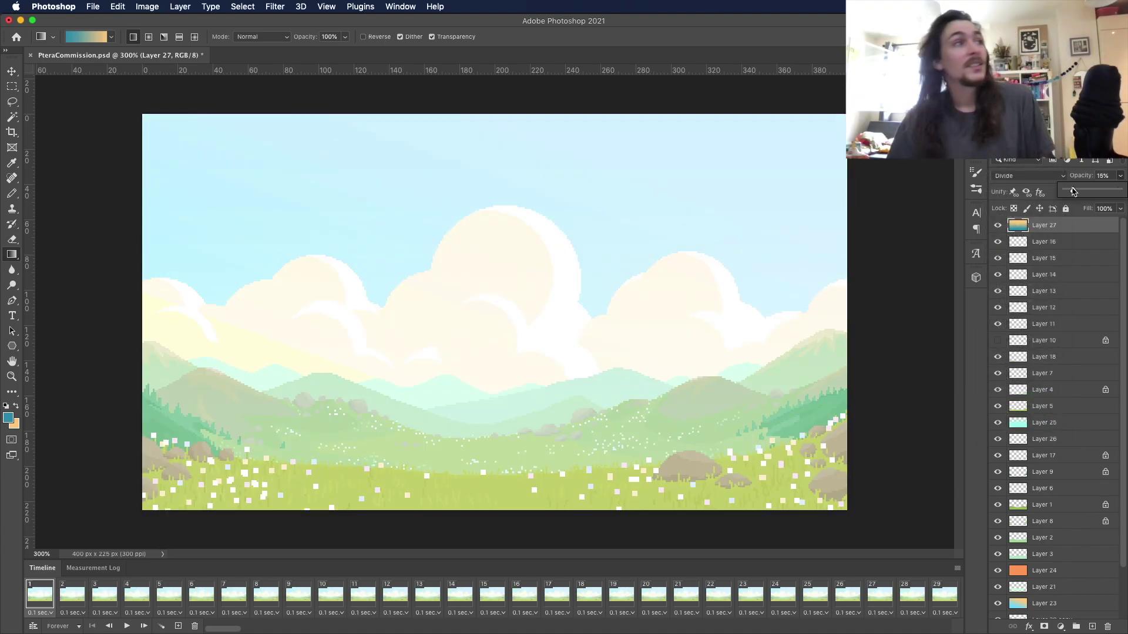
# Step: Hide Layer 27 and fill a new layer above it with a brighter blue
pyautogui.click(998, 225)
pyautogui.press('super+shift+alt+n')
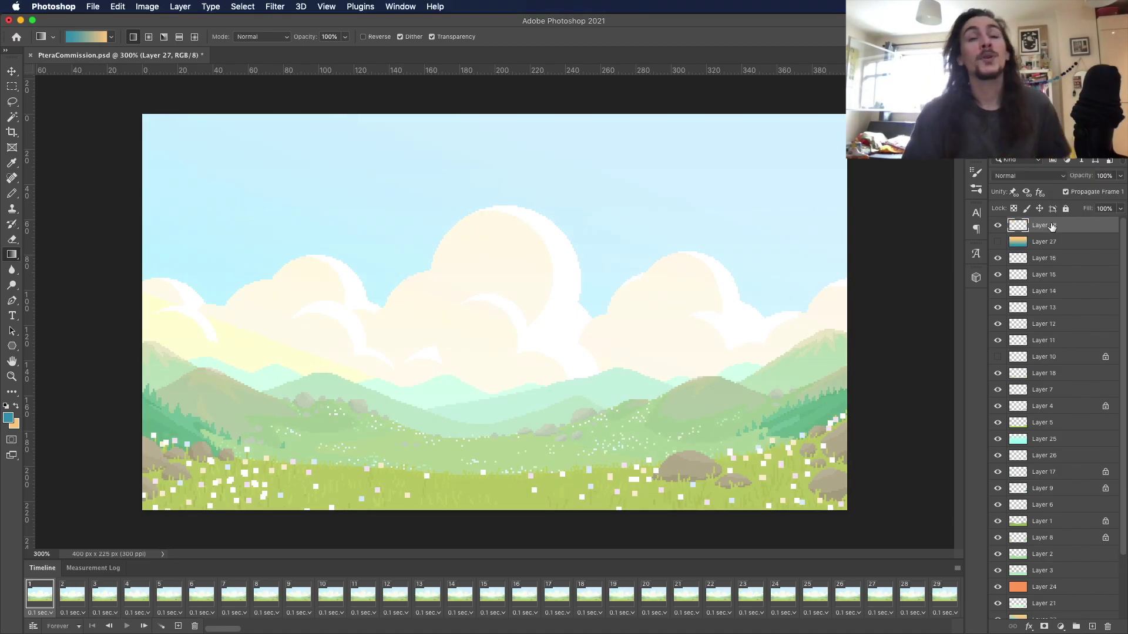
pyautogui.click(9, 417)
pyautogui.click(1073, 443)
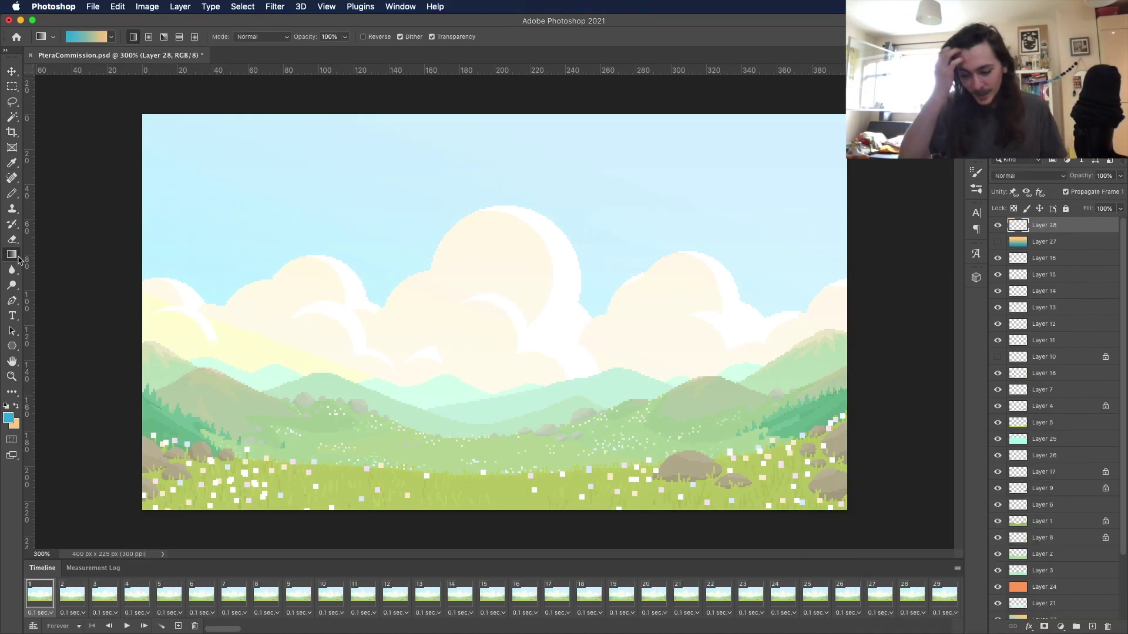
pyautogui.rightClick(13, 255)
pyautogui.click(47, 264)
pyautogui.click(246, 265)
# Step: Set Layer 28's blend mode to Divide and lower its opacity to 0%
pyautogui.click(1028, 176)
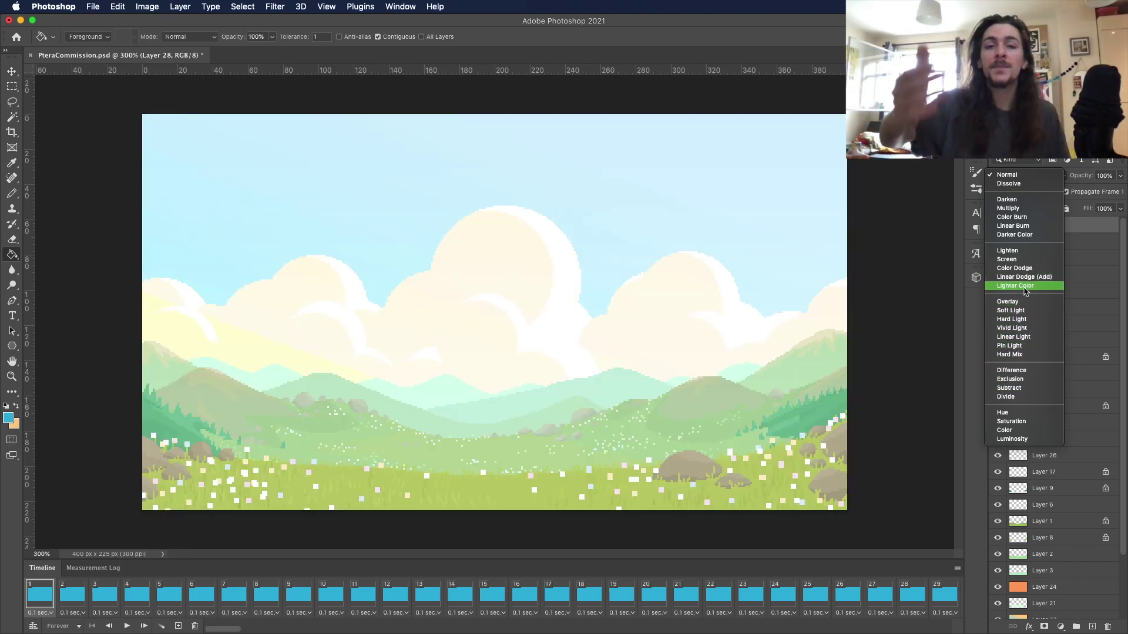
pyautogui.click(1025, 287)
pyautogui.click(1042, 178)
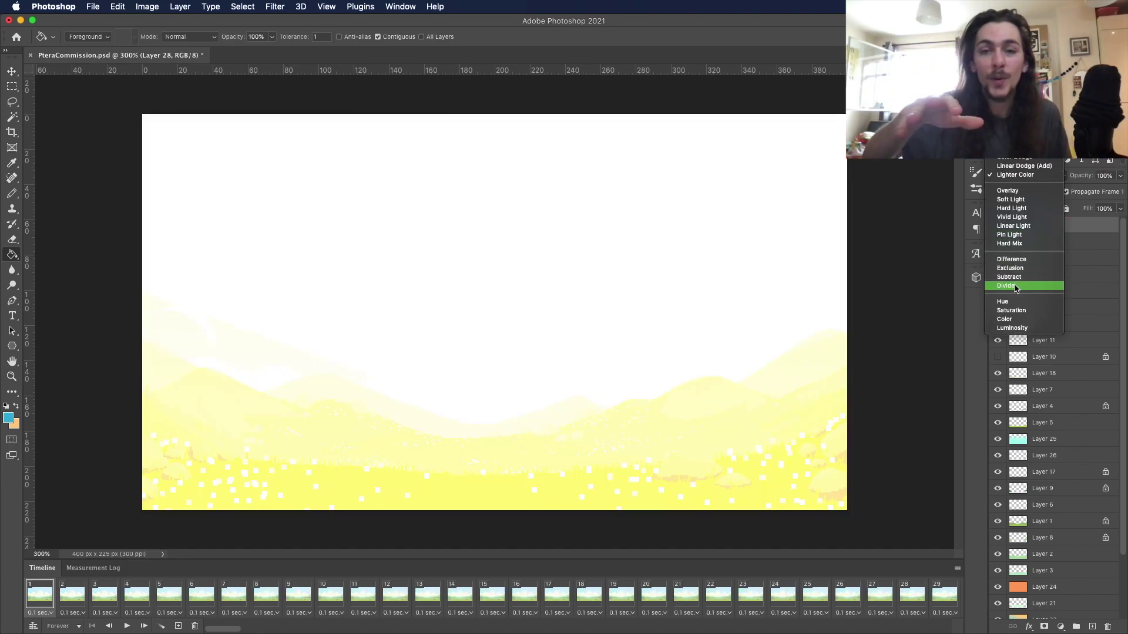
pyautogui.click(1022, 285)
pyautogui.moveTo(1074, 194); pyautogui.dragTo(1066, 195)
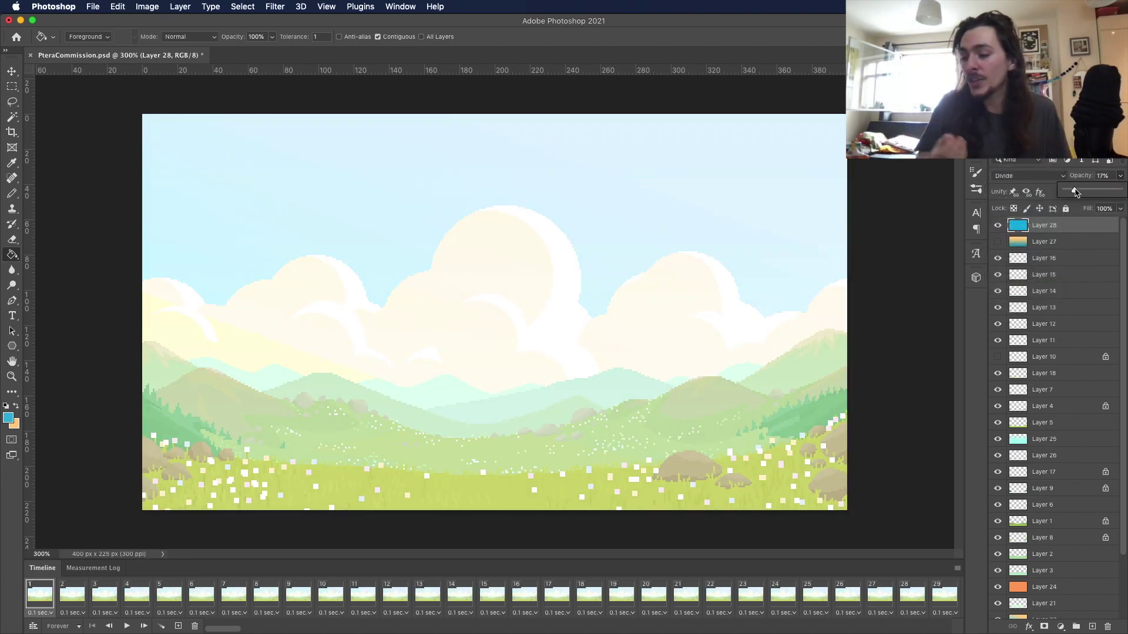
# Step: Choose bright cyan 6aefff as the foreground colour, try filling Layer 22 with it, and undo the fill
pyautogui.scroll(-3, 1049, 577)
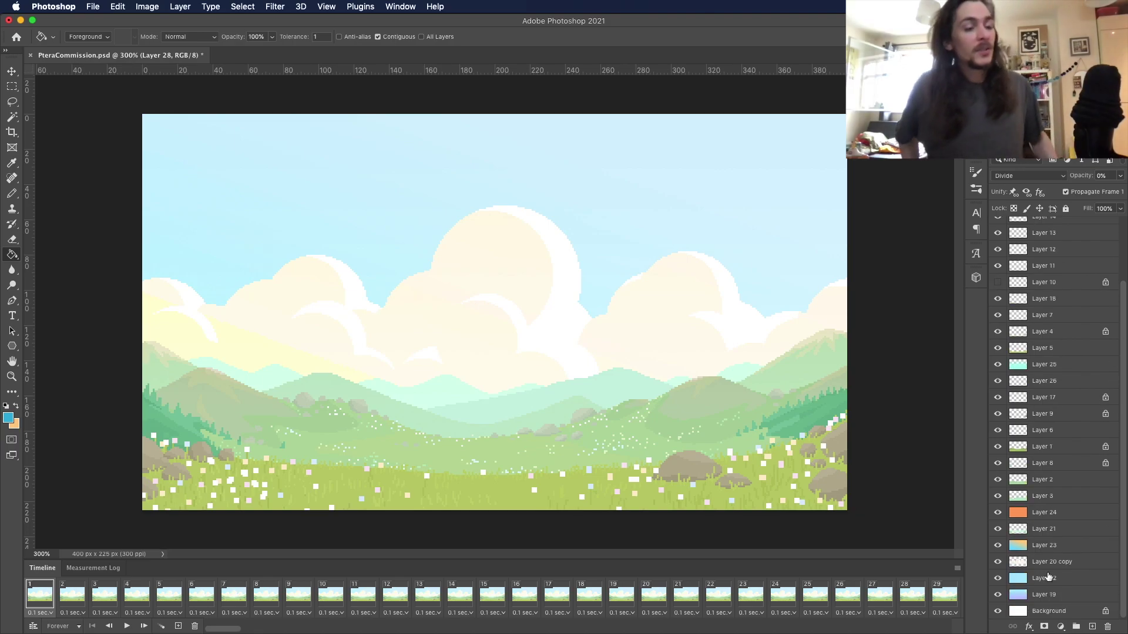
pyautogui.click(8, 417)
pyautogui.click(984, 524)
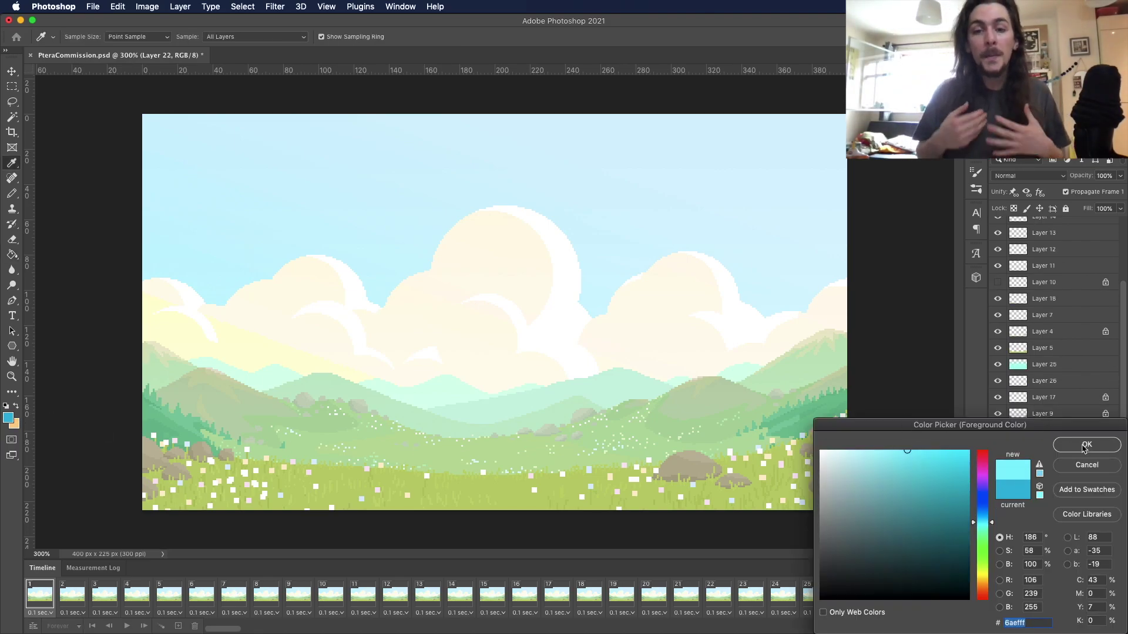
pyautogui.click(1086, 444)
pyautogui.click(415, 177)
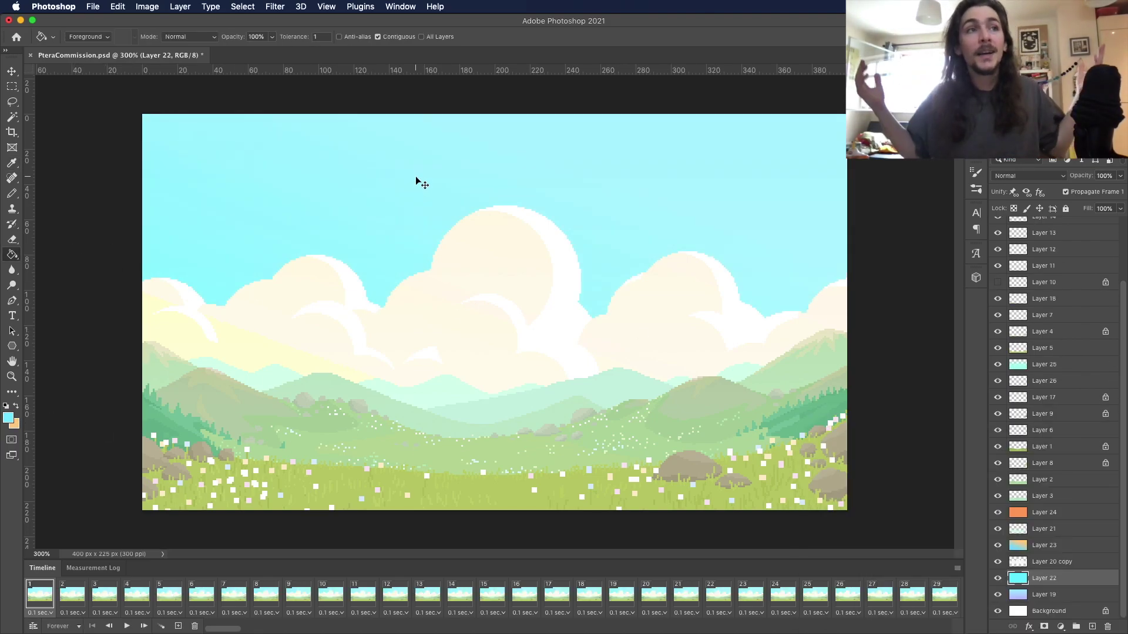
pyautogui.press('super+z')
# Step: Set the Gradient tool to fade from the foreground colour to transparent and add an empty layer directly above Layer 22
pyautogui.rightClick(12, 255)
pyautogui.click(35, 254)
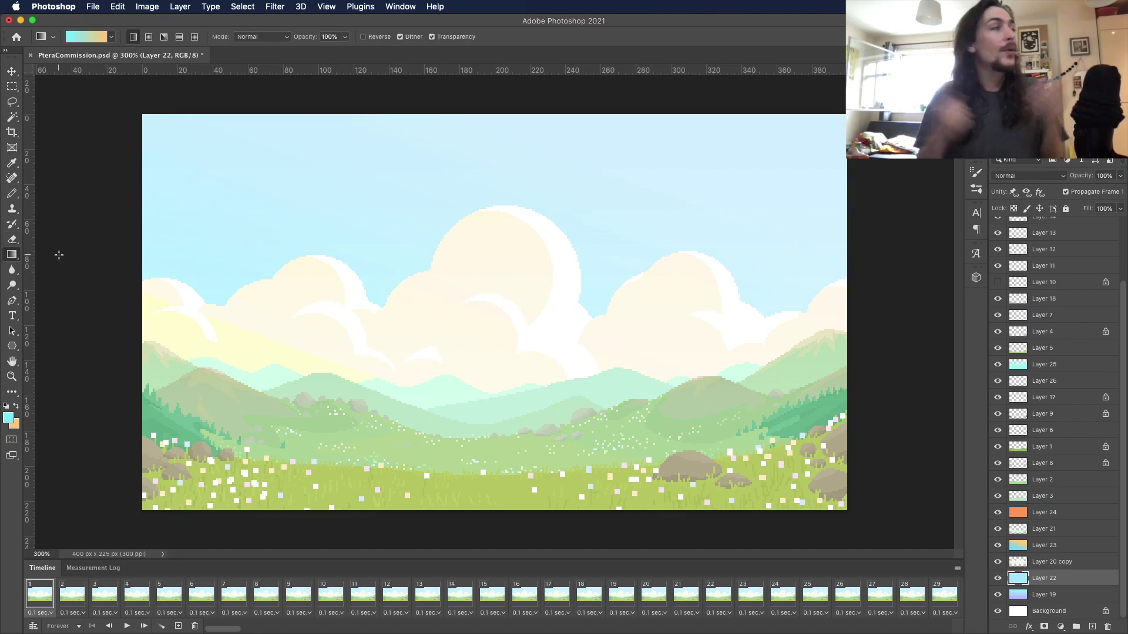
pyautogui.click(111, 37)
pyautogui.click(1037, 582)
pyautogui.press('super+shift+alt+n')
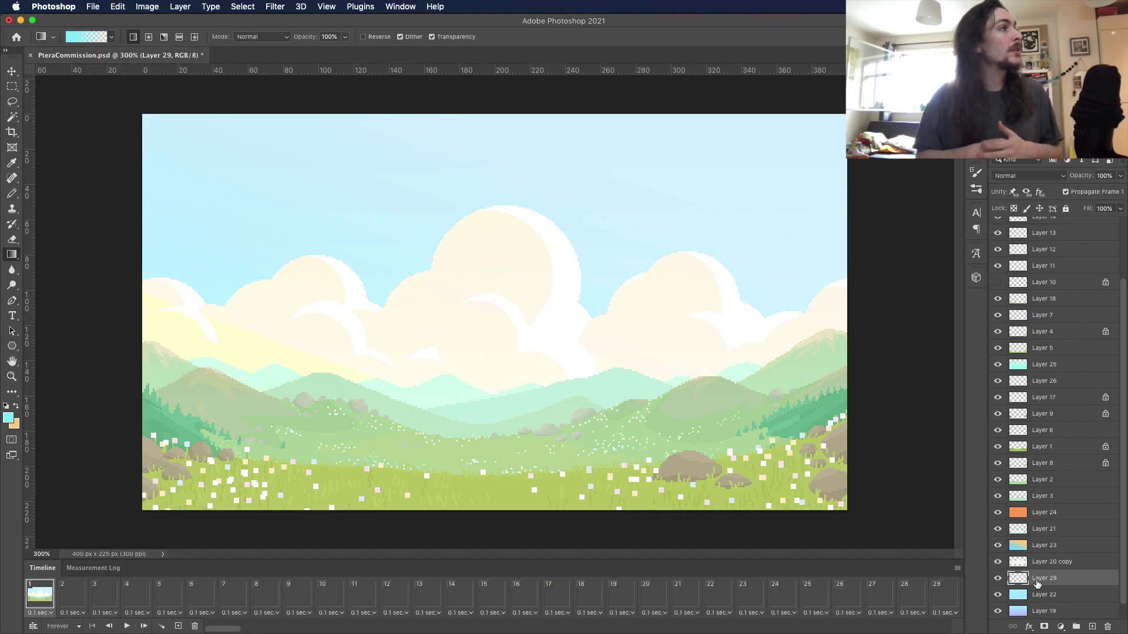
# Step: Draw a cyan gradient on Layer 29 fading downward from the top of the sky to the level of the clouds
pyautogui.moveTo(622, 115); pyautogui.dragTo(680, 441)
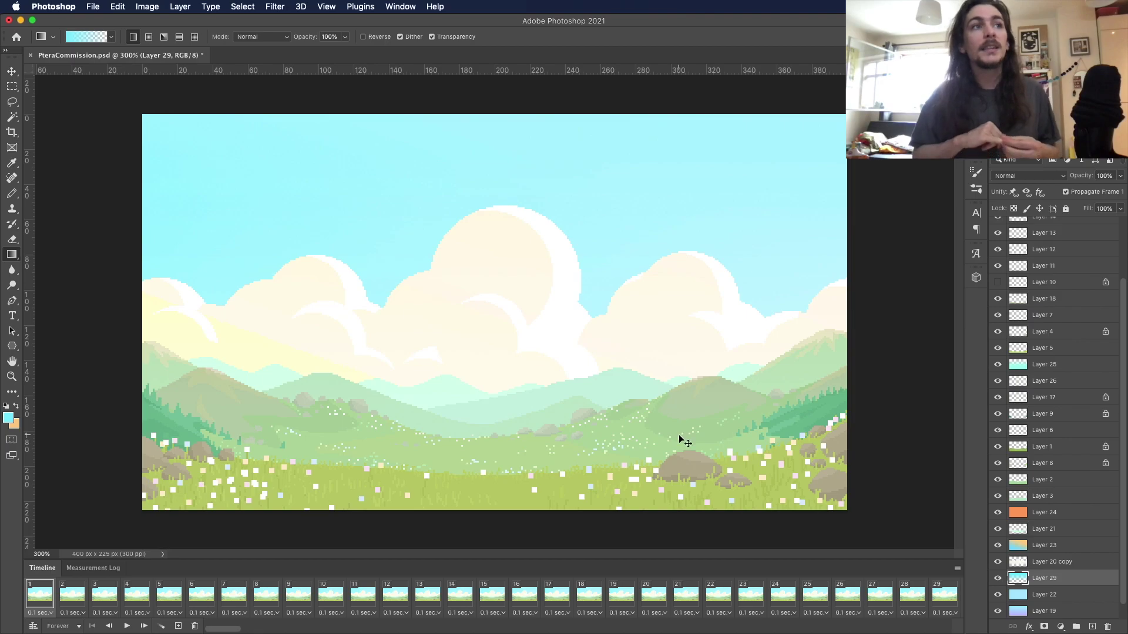
pyautogui.press('super+z')
pyautogui.moveTo(668, 107); pyautogui.dragTo(664, 274)
# Step: Choose a near-white foreground colour and set up the Pencil tool with a round 20 px brush
pyautogui.click(8, 418)
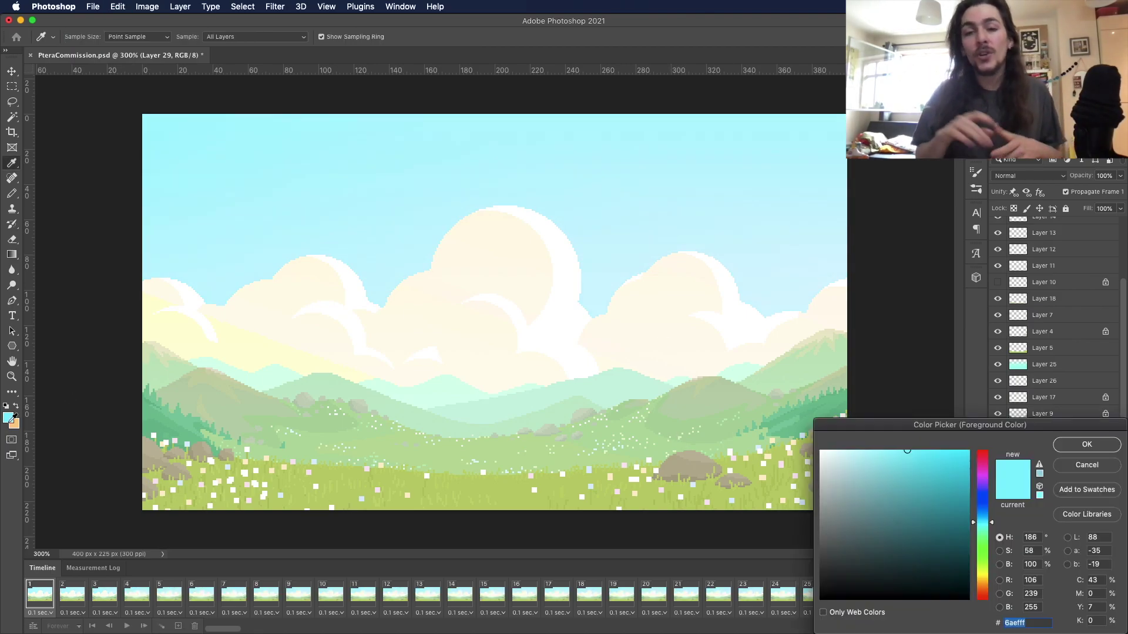
pyautogui.press('Return')
pyautogui.click(21, 252)
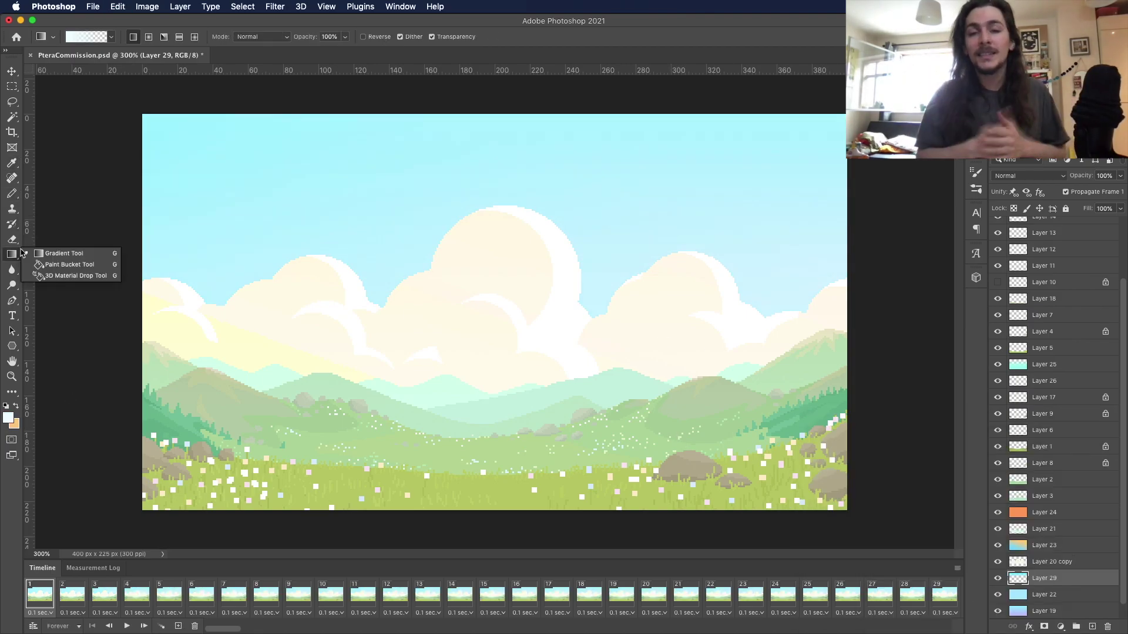
pyautogui.click(13, 194)
pyautogui.click(76, 39)
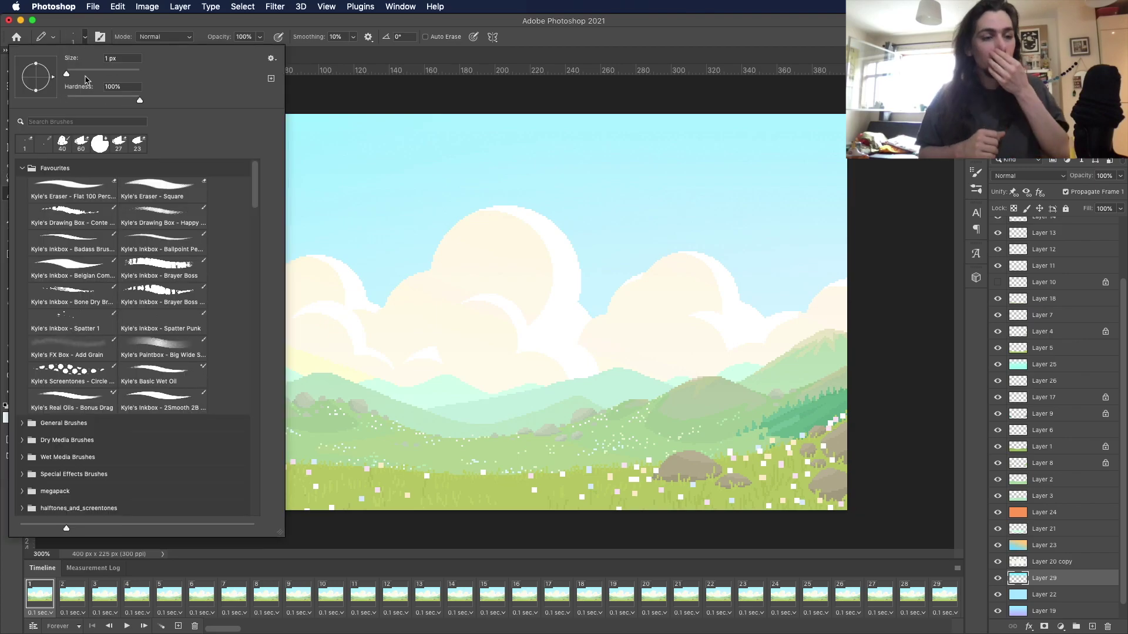
pyautogui.click(353, 92)
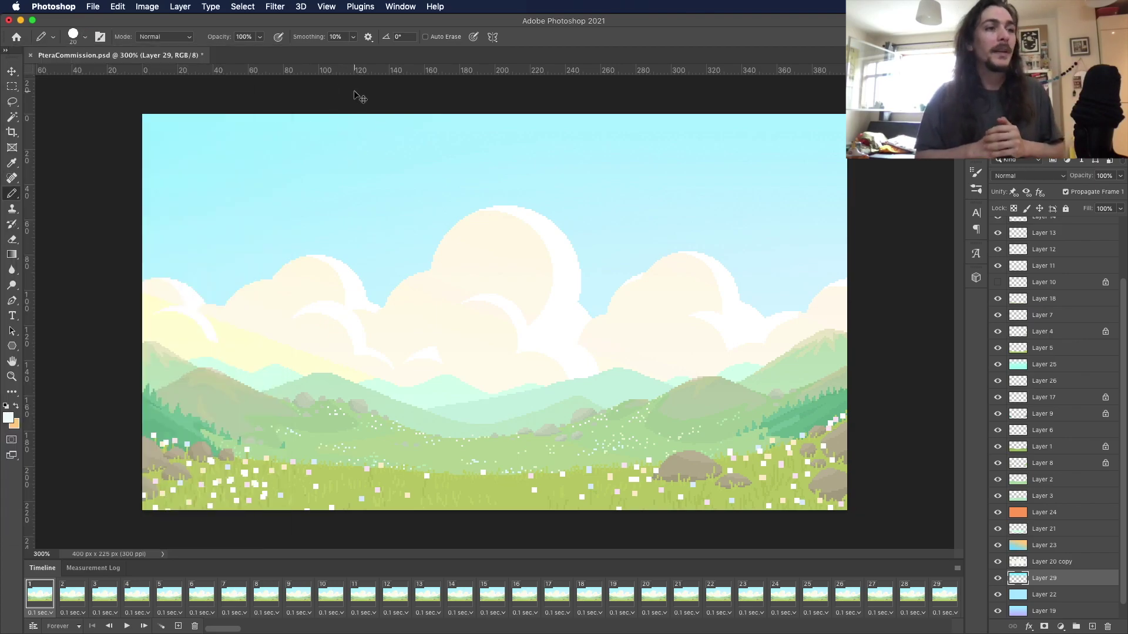
# Step: Draw two large near-white cloud arches behind the left-hand clouds on a new layer above Layer 29
pyautogui.hotkey('ctrl', 'shift', 'alt', 'n')
pyautogui.moveTo(146, 254)
pyautogui.mouseDown()
pyautogui.moveTo(199, 253)
pyautogui.moveTo(200, 325)
pyautogui.mouseUp()
pyautogui.press('super+z')
pyautogui.moveTo(143, 264)
pyautogui.mouseDown()
pyautogui.moveTo(183, 272)
pyautogui.moveTo(136, 244)
pyautogui.moveTo(192, 230)
pyautogui.moveTo(244, 286)
pyautogui.mouseUp()
pyautogui.moveTo(315, 230); pyautogui.dragTo(379, 266)
pyautogui.press('super+z')
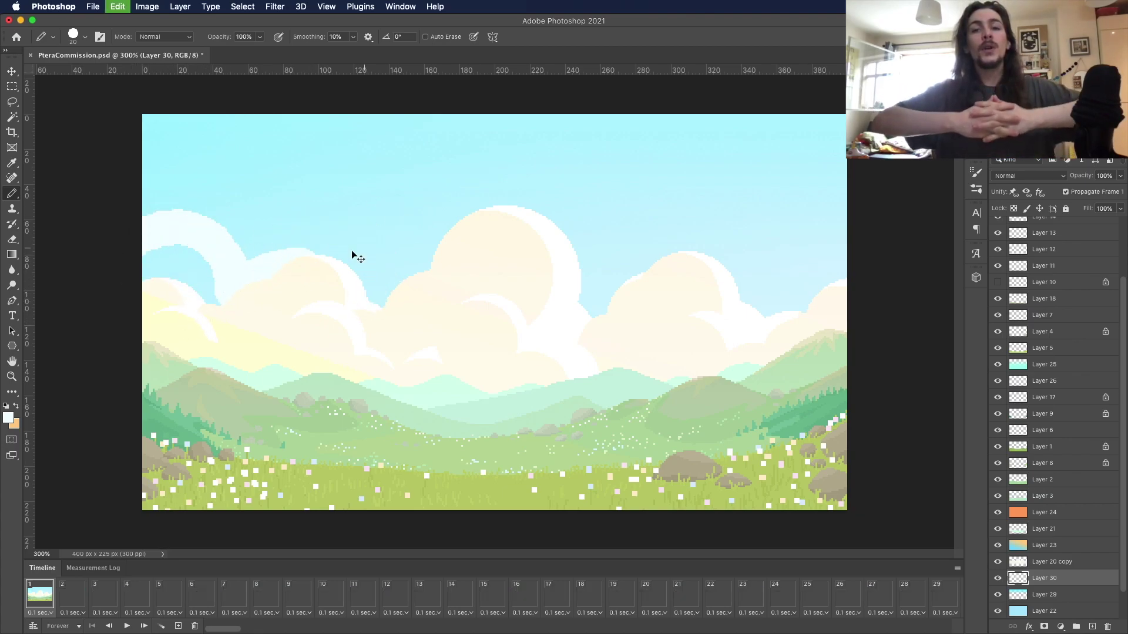
pyautogui.moveTo(271, 260)
pyautogui.mouseDown()
pyautogui.moveTo(328, 219)
pyautogui.moveTo(373, 262)
pyautogui.moveTo(384, 245)
pyautogui.moveTo(459, 247)
pyautogui.mouseUp()
pyautogui.hotkey('ctrl', 'z')
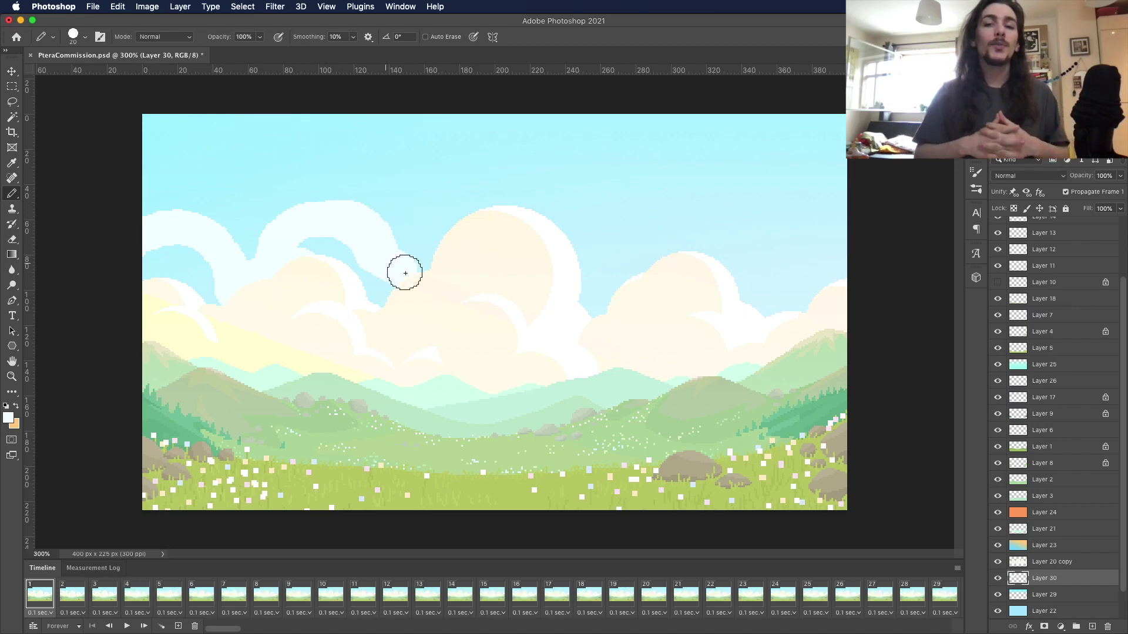
# Step: Draw two smaller cloud arches behind the right-hand clouds and fill all the background cloud outlines with near-white
pyautogui.moveTo(526, 316); pyautogui.dragTo(621, 271)
pyautogui.moveTo(722, 299); pyautogui.dragTo(820, 259)
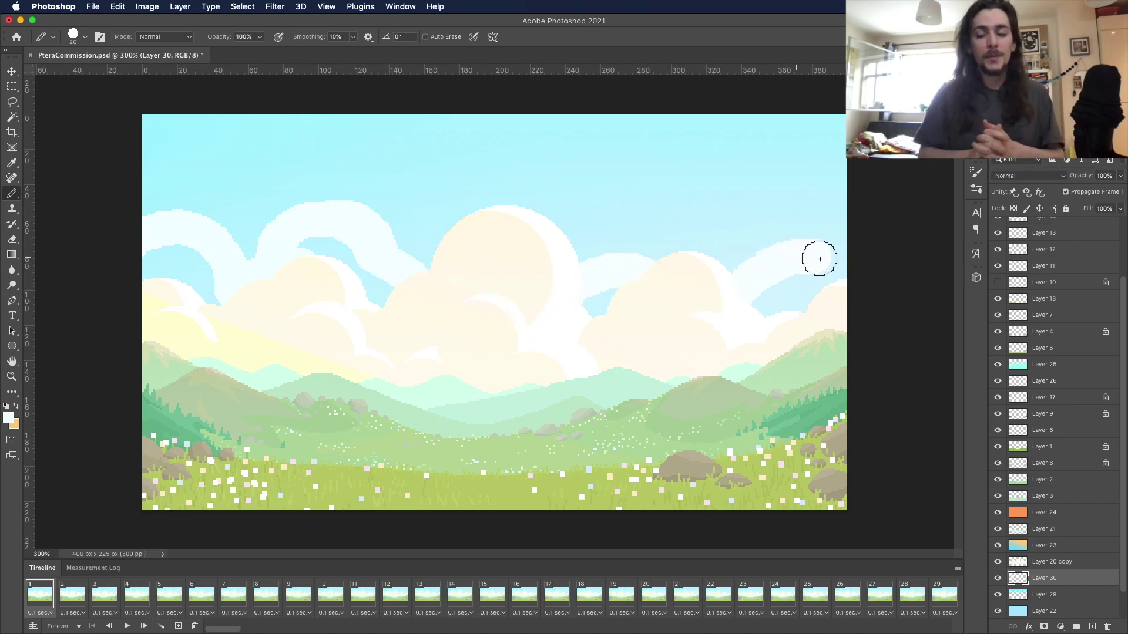
pyautogui.moveTo(16, 258); pyautogui.dragTo(53, 261)
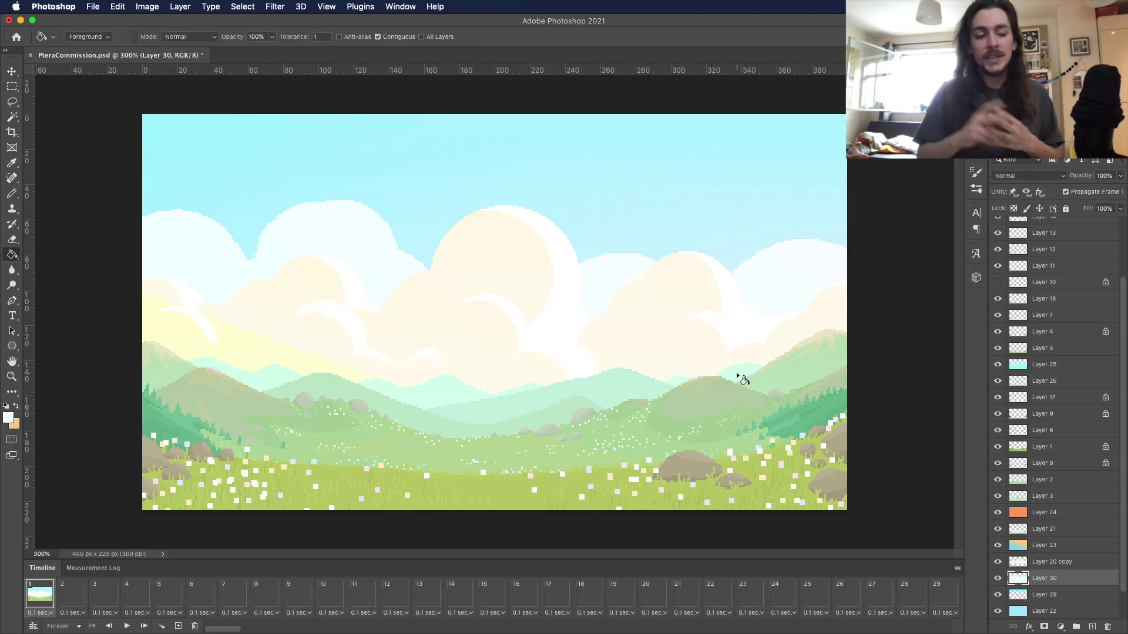
# Step: Set Layer 30's blend mode to Soft Light and its opacity to 51%
pyautogui.click(1028, 176)
pyautogui.click(1011, 310)
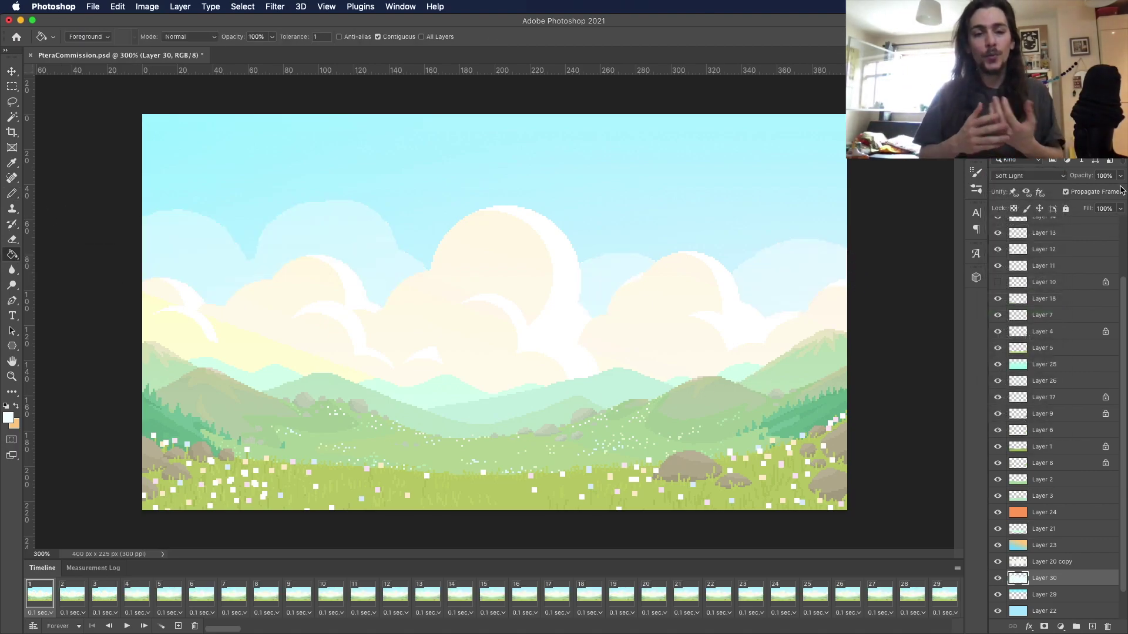
pyautogui.click(1120, 175)
pyautogui.moveTo(1120, 190); pyautogui.dragTo(1091, 192)
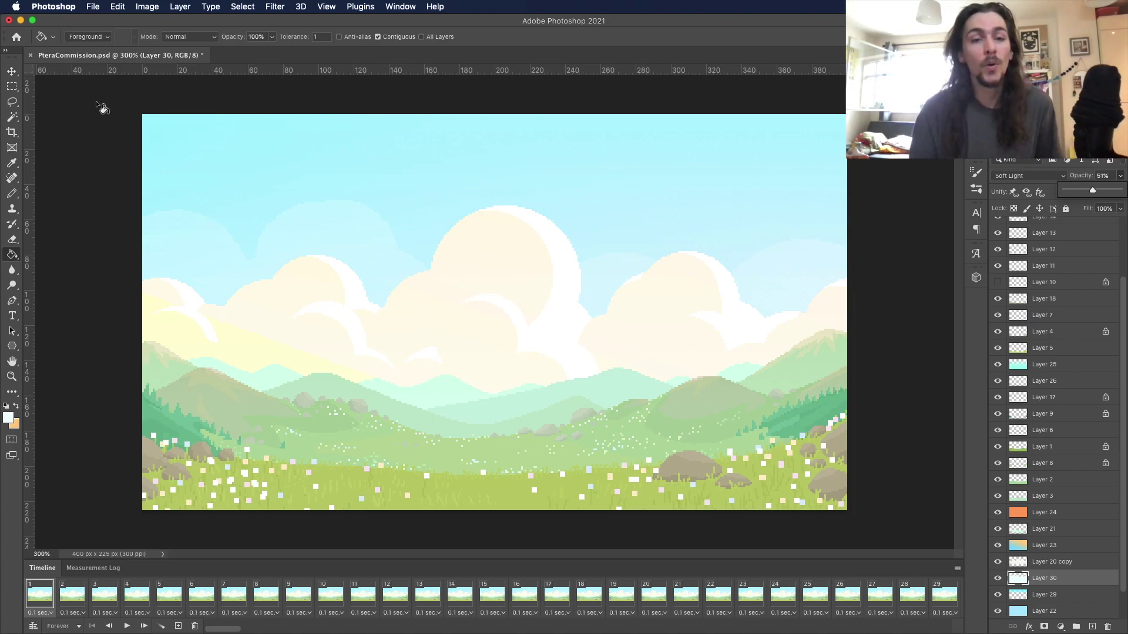
# Step: Create a new layer above Layer 30 and switch to the Pencil tool
pyautogui.click(12, 193)
pyautogui.press('alt+shift+super+n')
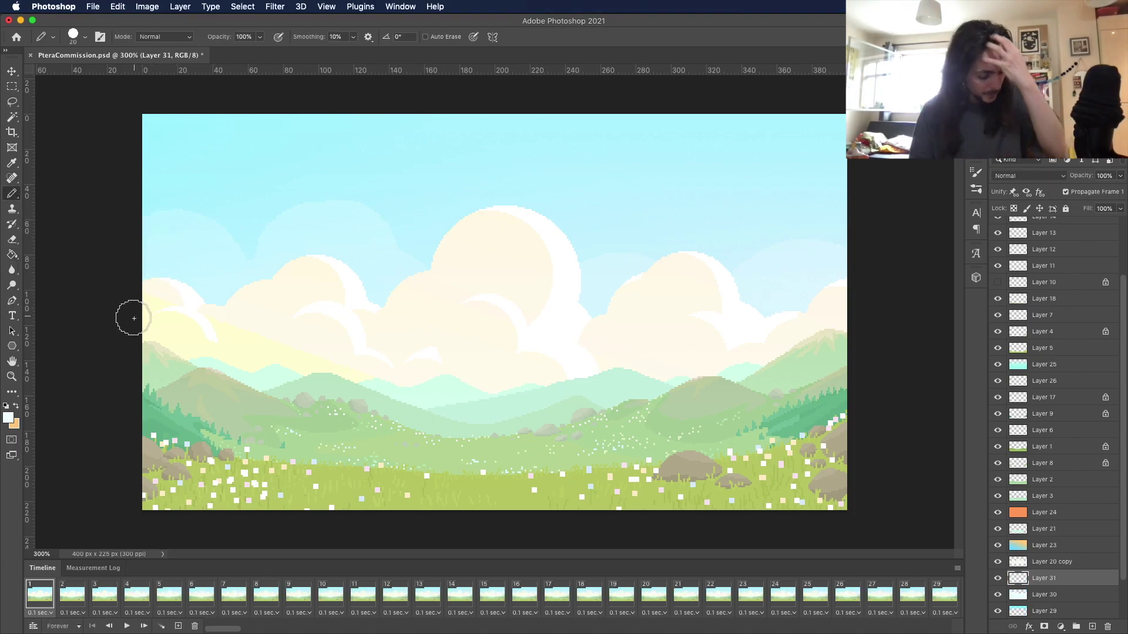
pyautogui.moveTo(129, 300)
pyautogui.mouseDown()
pyautogui.moveTo(241, 257)
pyautogui.moveTo(323, 287)
pyautogui.mouseUp()
pyautogui.press('super+z')
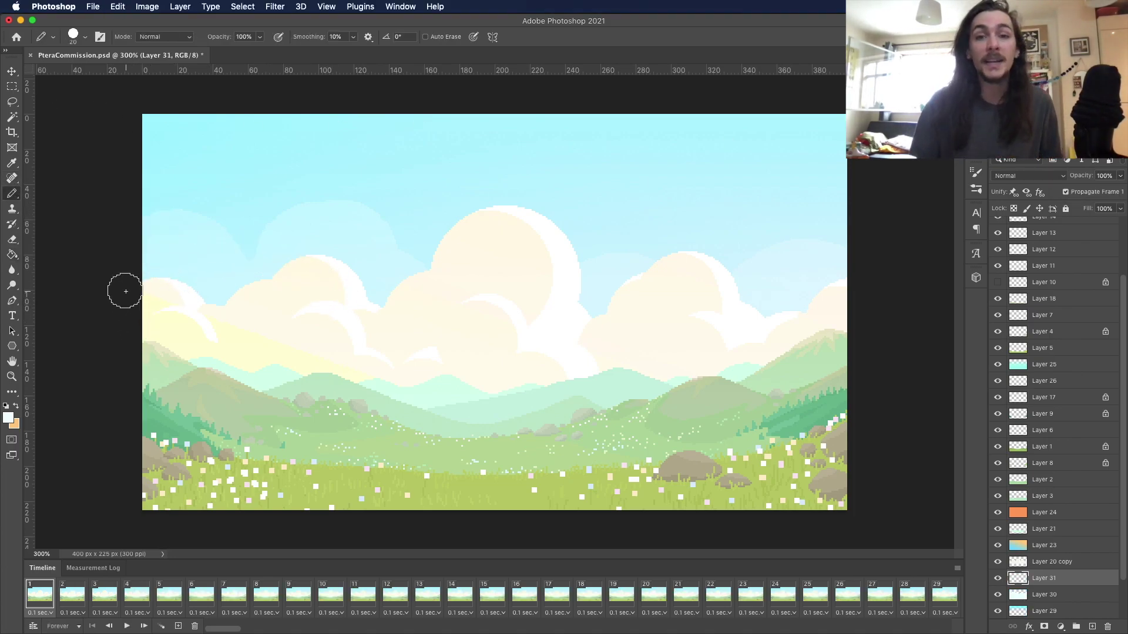
pyautogui.moveTo(125, 290)
pyautogui.mouseDown()
pyautogui.moveTo(248, 251)
pyautogui.moveTo(351, 276)
pyautogui.mouseUp()
pyautogui.moveTo(558, 252)
pyautogui.mouseDown()
pyautogui.moveTo(624, 236)
pyautogui.moveTo(721, 247)
pyautogui.moveTo(762, 225)
pyautogui.moveTo(863, 222)
pyautogui.mouseUp()
pyautogui.press('super+z')
pyautogui.press('super+z')
# Step: Draw wavy near-white cloud bands across the sky on Layer 31, fill beneath them and set the layer's blend mode to Soft Light
pyautogui.moveTo(167, 260)
pyautogui.mouseDown()
pyautogui.moveTo(258, 261)
pyautogui.moveTo(313, 302)
pyautogui.mouseUp()
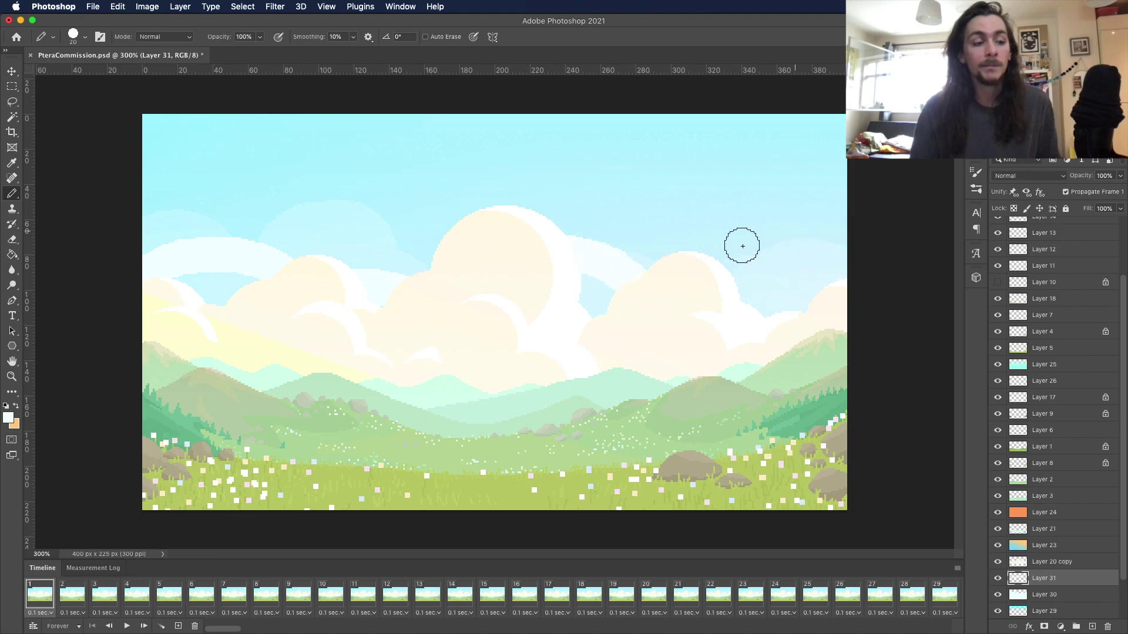
pyautogui.moveTo(670, 266)
pyautogui.mouseDown()
pyautogui.moveTo(714, 250)
pyautogui.moveTo(770, 252)
pyautogui.mouseUp()
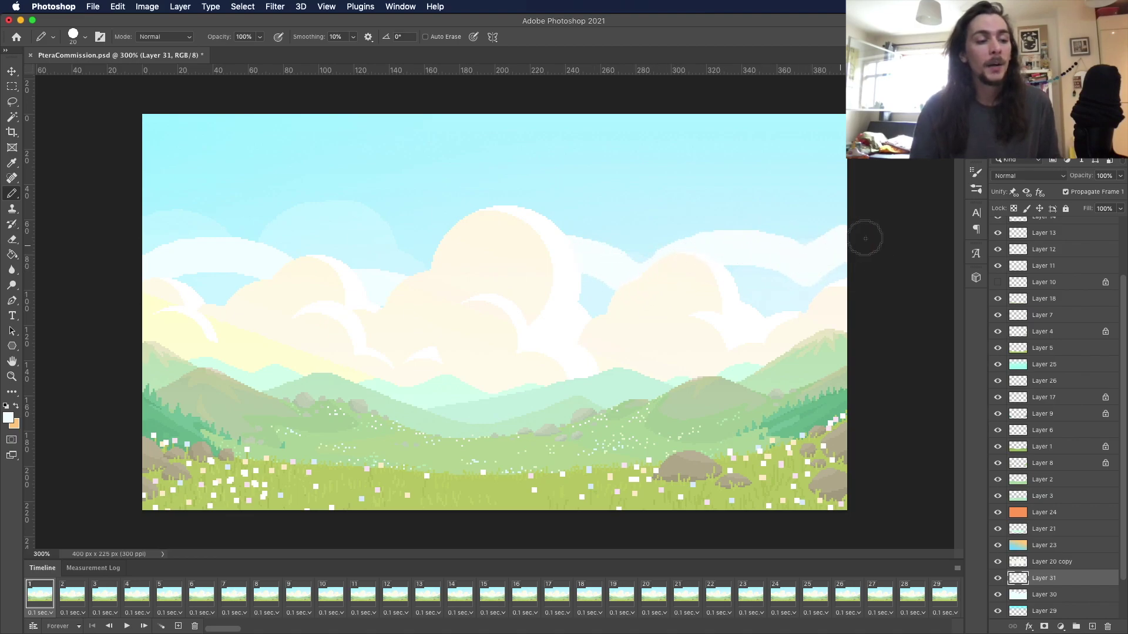
pyautogui.click(12, 254)
pyautogui.click(1029, 176)
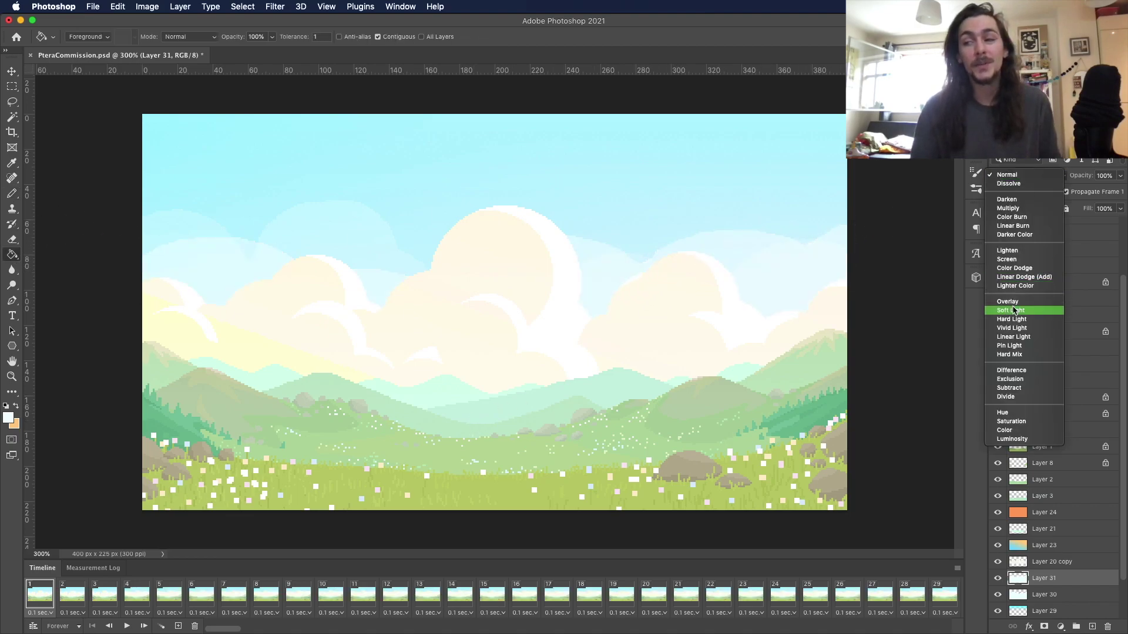
pyautogui.click(1012, 310)
# Step: Apply a Field Blur from the Blur Gallery to Layer 30, the faint background cloud arches
pyautogui.click(1046, 594)
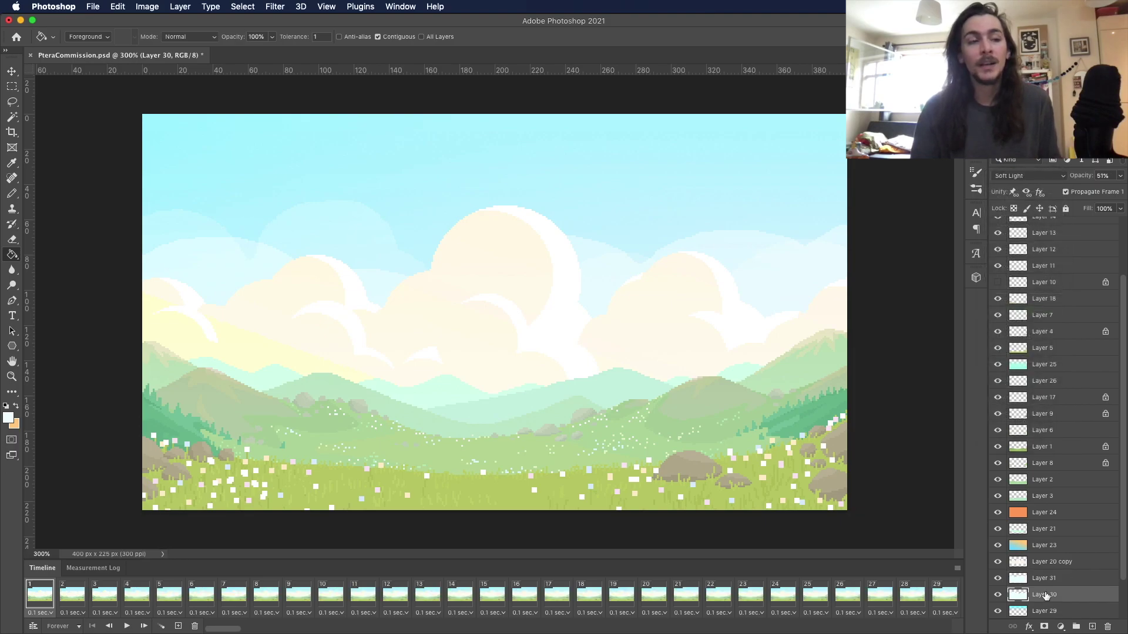
pyautogui.click(274, 6)
pyautogui.moveTo(341, 174)
pyautogui.click(464, 174)
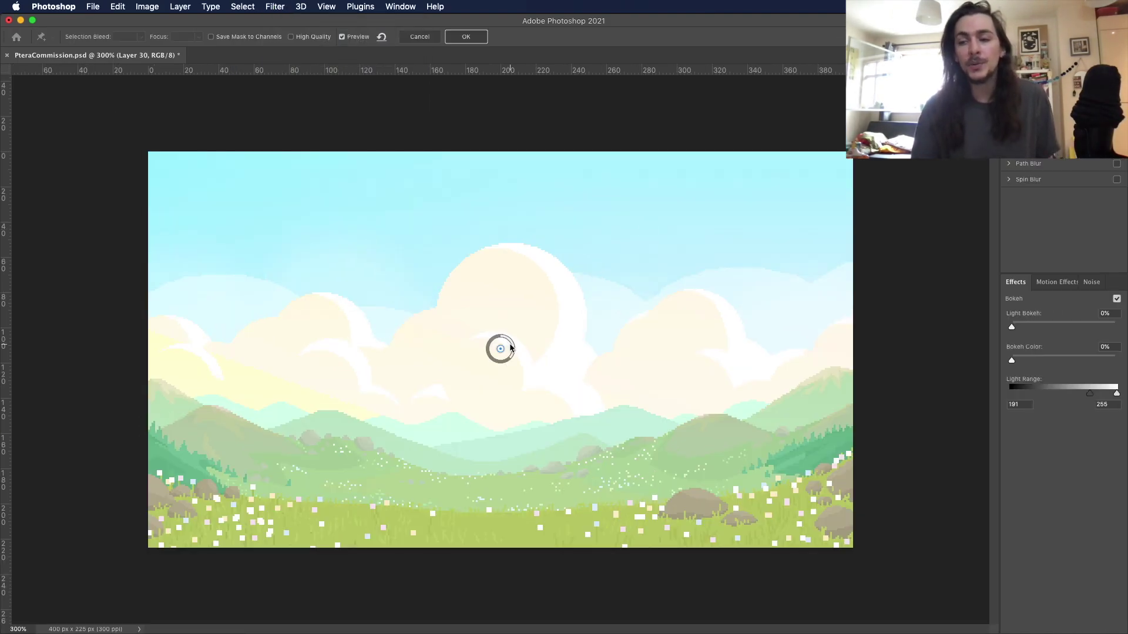
pyautogui.click(466, 36)
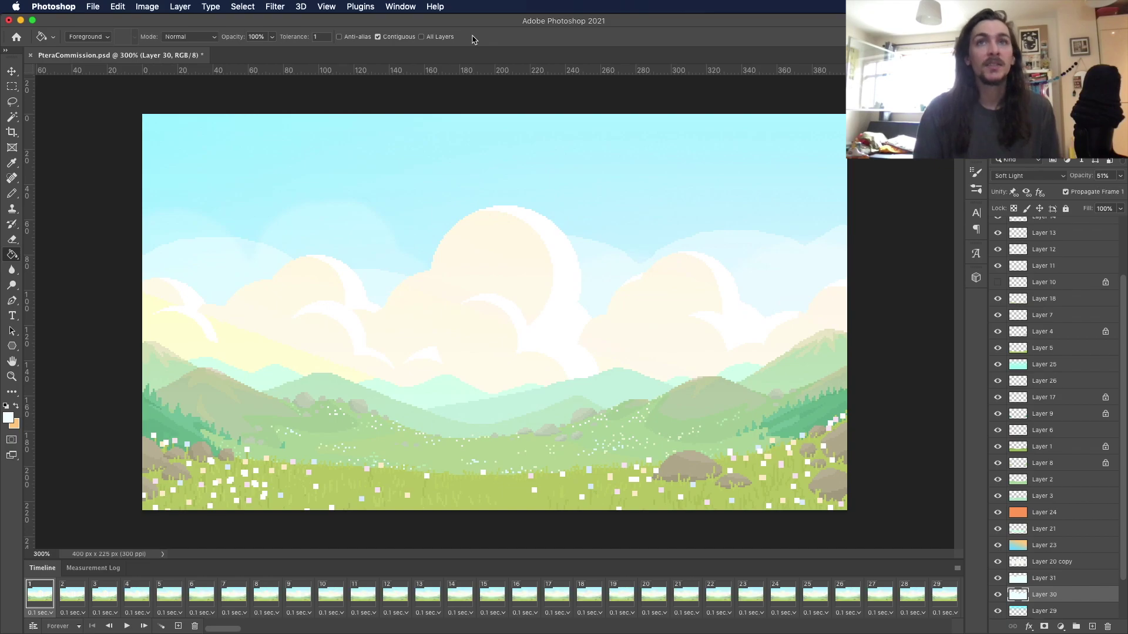
# Step: Repeat the last blur on Layer 30 and apply it to the cloud bands on Layer 31
pyautogui.click(275, 6)
pyautogui.click(282, 21)
pyautogui.click(1044, 581)
pyautogui.click(275, 6)
pyautogui.click(282, 22)
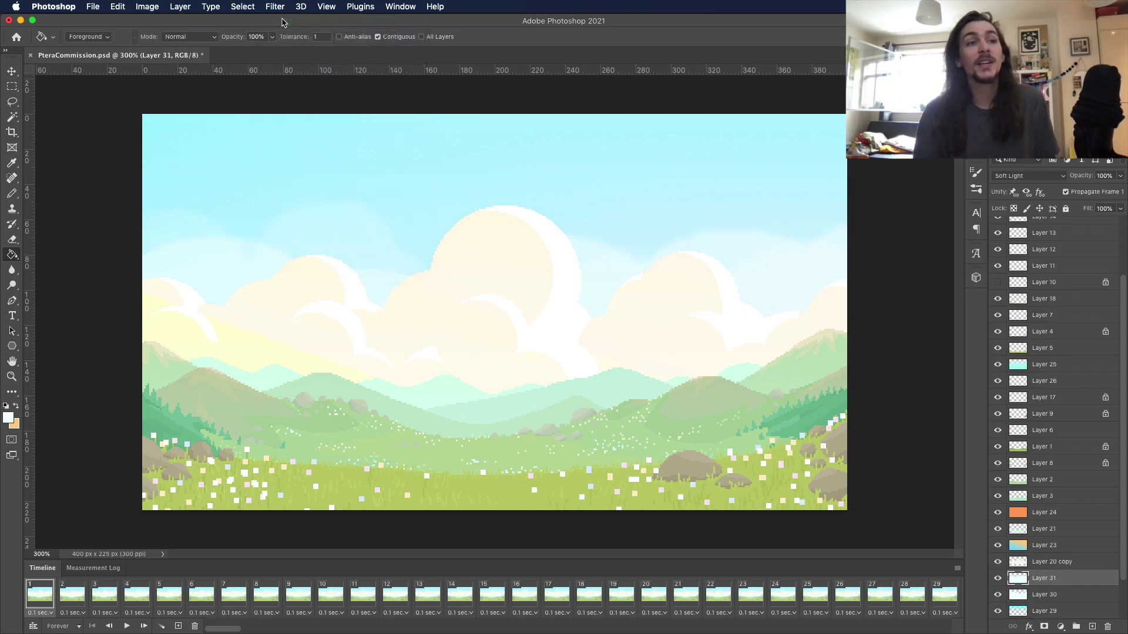
# Step: Apply a Field Blur to the cloud highlights on Layer 20 copy
pyautogui.click(1040, 562)
pyautogui.click(274, 6)
pyautogui.moveTo(340, 172)
pyautogui.click(464, 172)
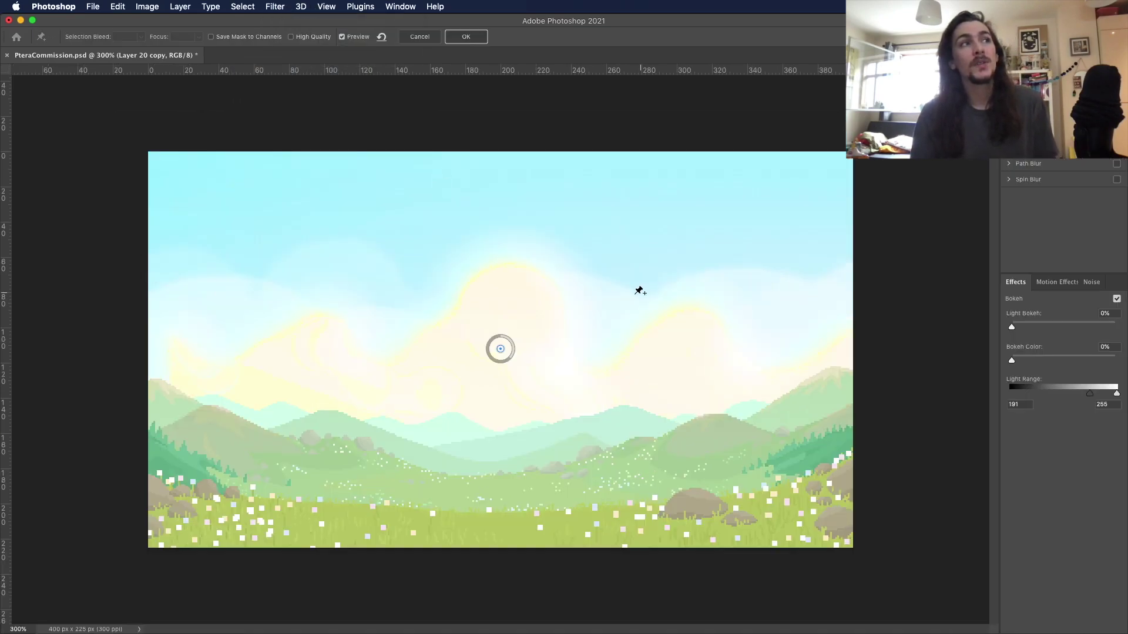
pyautogui.click(466, 37)
# Step: Apply the last Blur Gallery filter to the mountain and hill layers: Layer 21, Layer 3 and Layer 2
pyautogui.click(1035, 532)
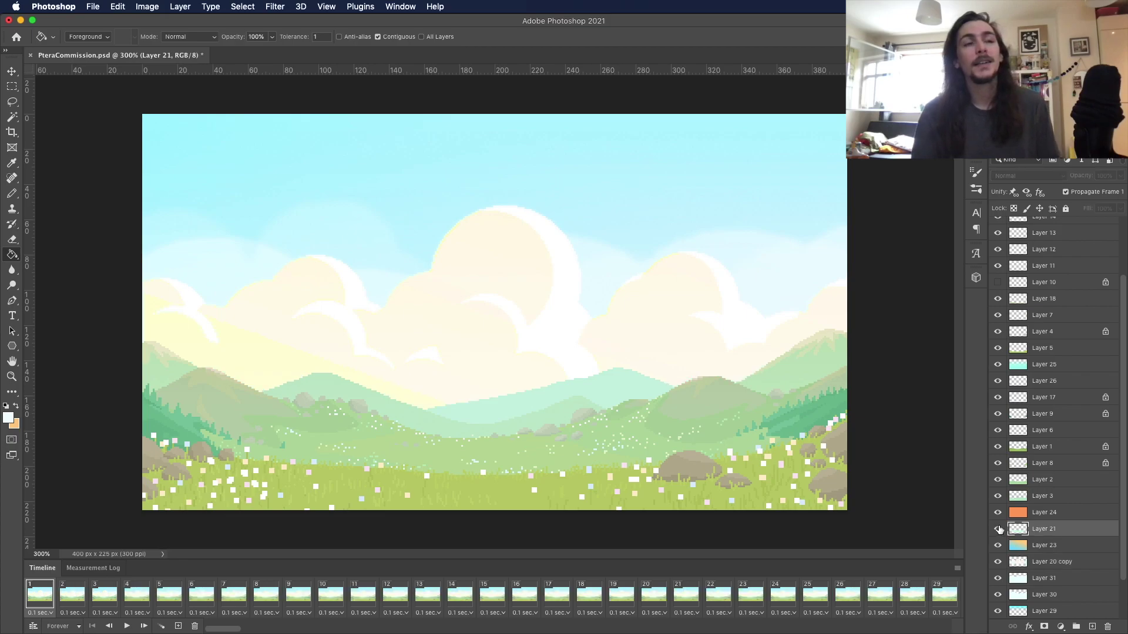
pyautogui.click(277, 7)
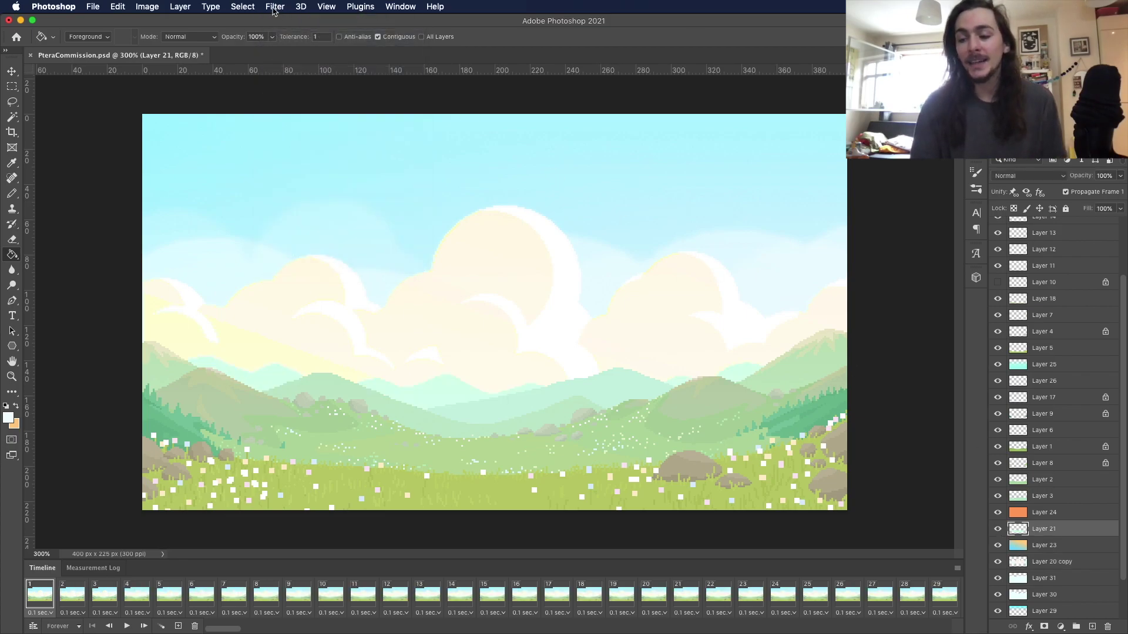
pyautogui.click(273, 8)
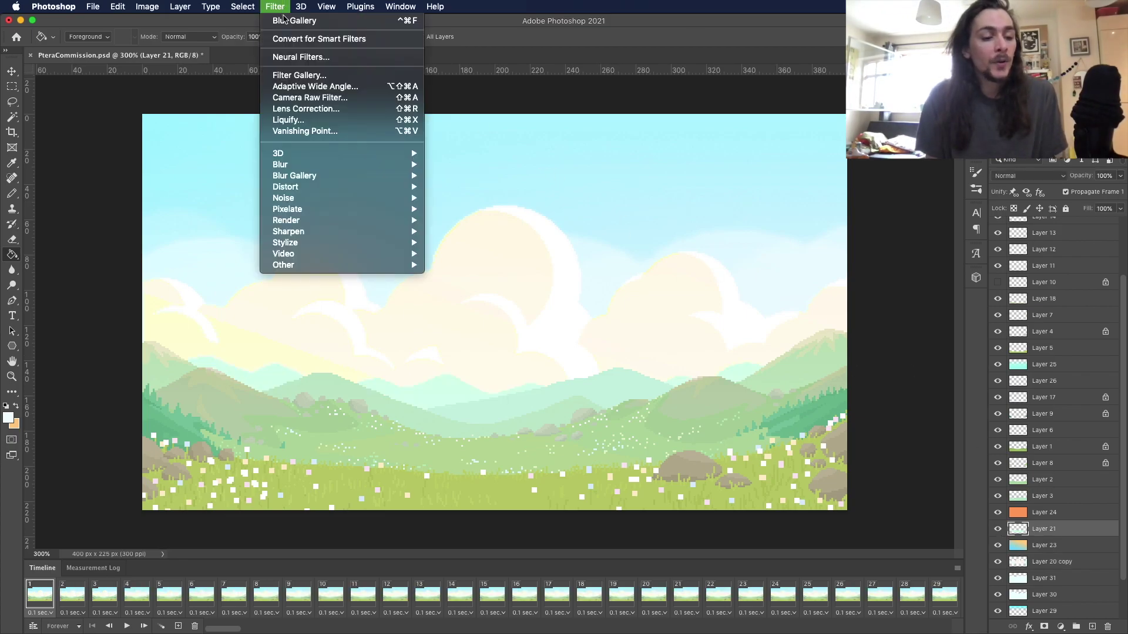
pyautogui.click(284, 22)
pyautogui.click(1041, 499)
pyautogui.click(275, 7)
pyautogui.click(285, 21)
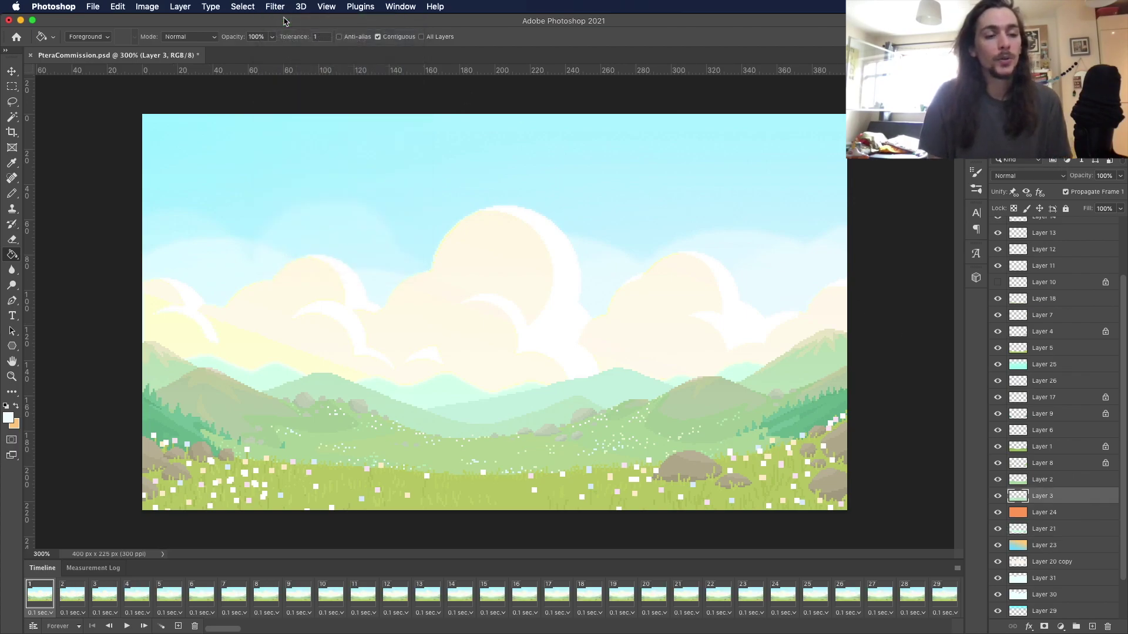
pyautogui.click(13, 380)
pyautogui.click(1036, 475)
pyautogui.click(275, 7)
pyautogui.click(280, 21)
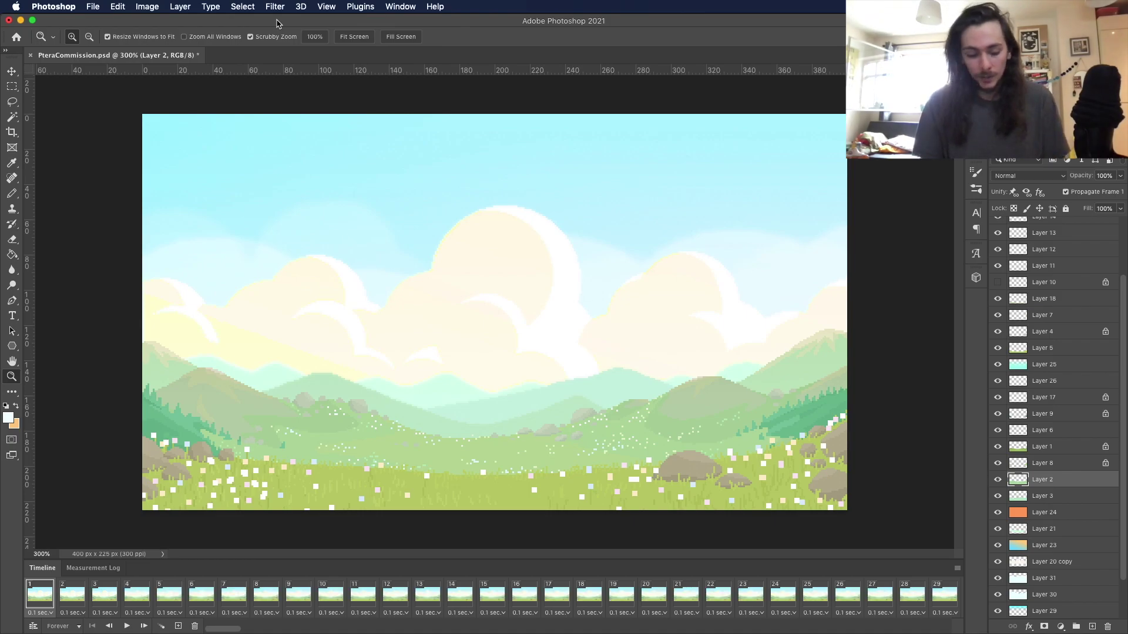
# Step: Toggle the visibility of Layer 25, Layer 5, Layer 2 and Layer 8 to examine what each contributes to the landscape
pyautogui.click(998, 364)
pyautogui.click(998, 364)
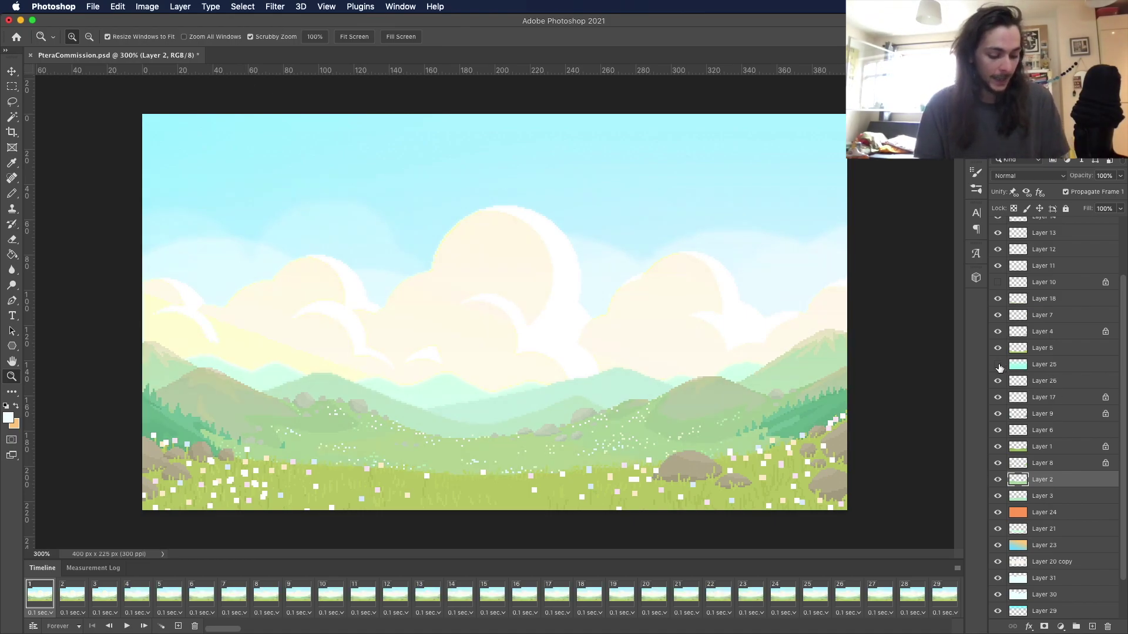
pyautogui.click(997, 365)
pyautogui.click(997, 365)
pyautogui.click(997, 348)
pyautogui.click(998, 348)
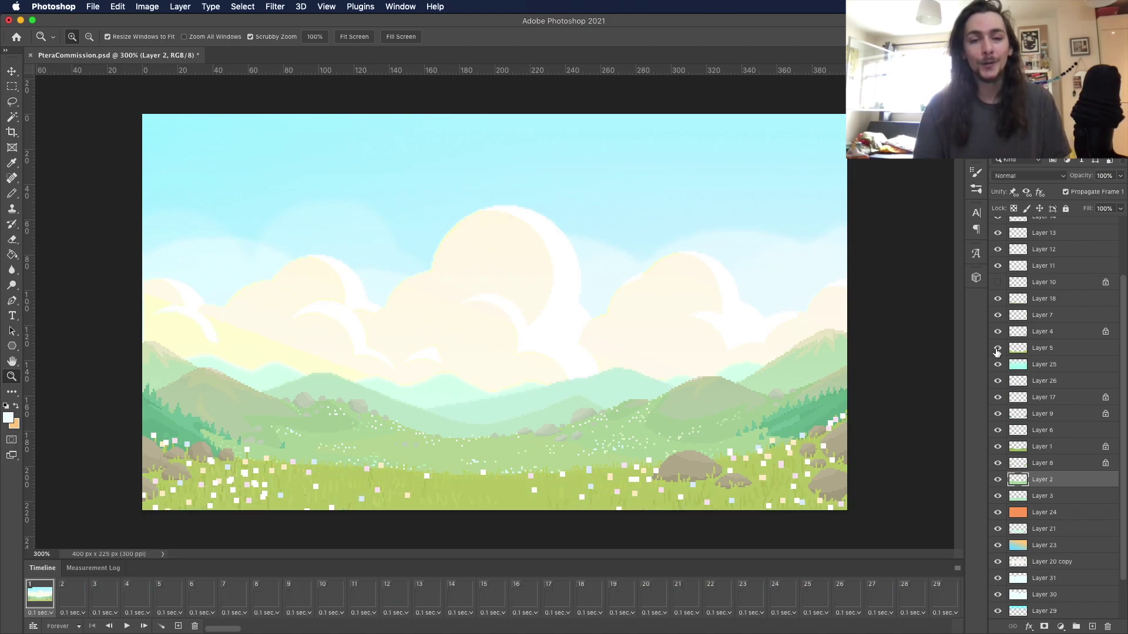
pyautogui.click(997, 480)
pyautogui.click(997, 480)
pyautogui.click(998, 480)
pyautogui.click(997, 480)
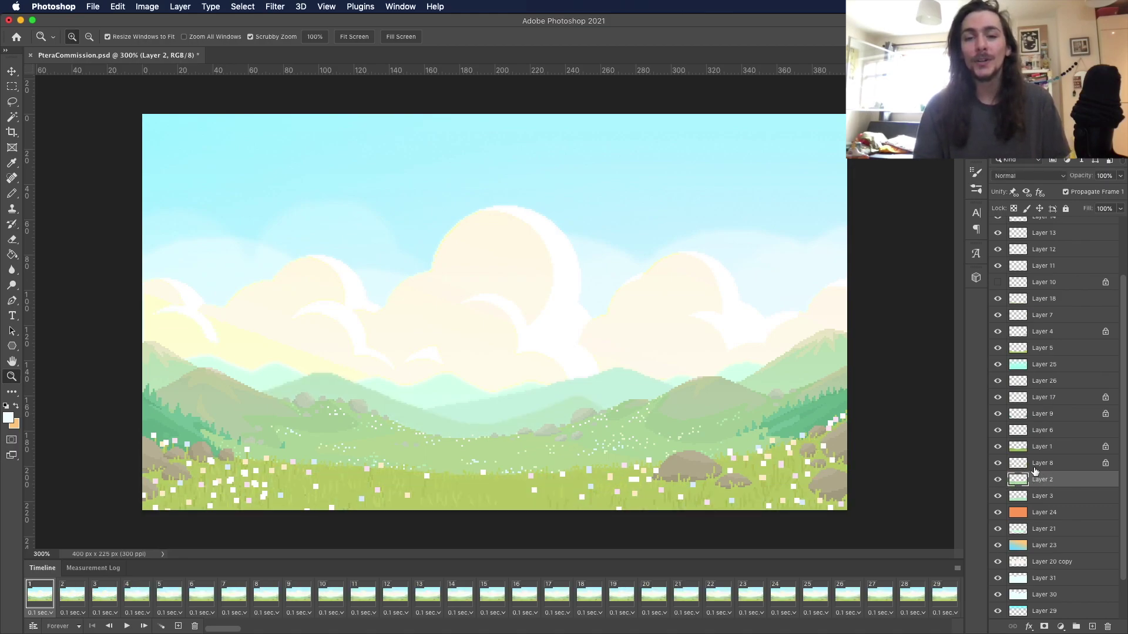
pyautogui.click(998, 463)
pyautogui.click(997, 463)
# Step: Create a new layer above Layer 8 and choose a pale cream foreground colour
pyautogui.click(1046, 464)
pyautogui.press('super+shift+alt+n')
pyautogui.press('i')
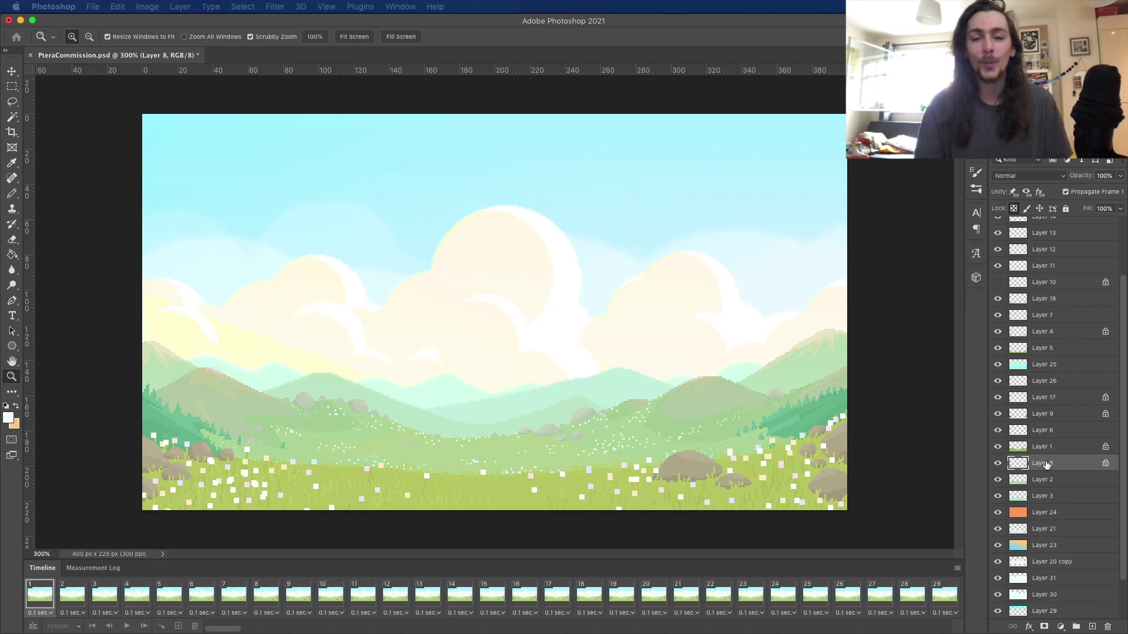
pyautogui.click(12, 416)
pyautogui.click(984, 585)
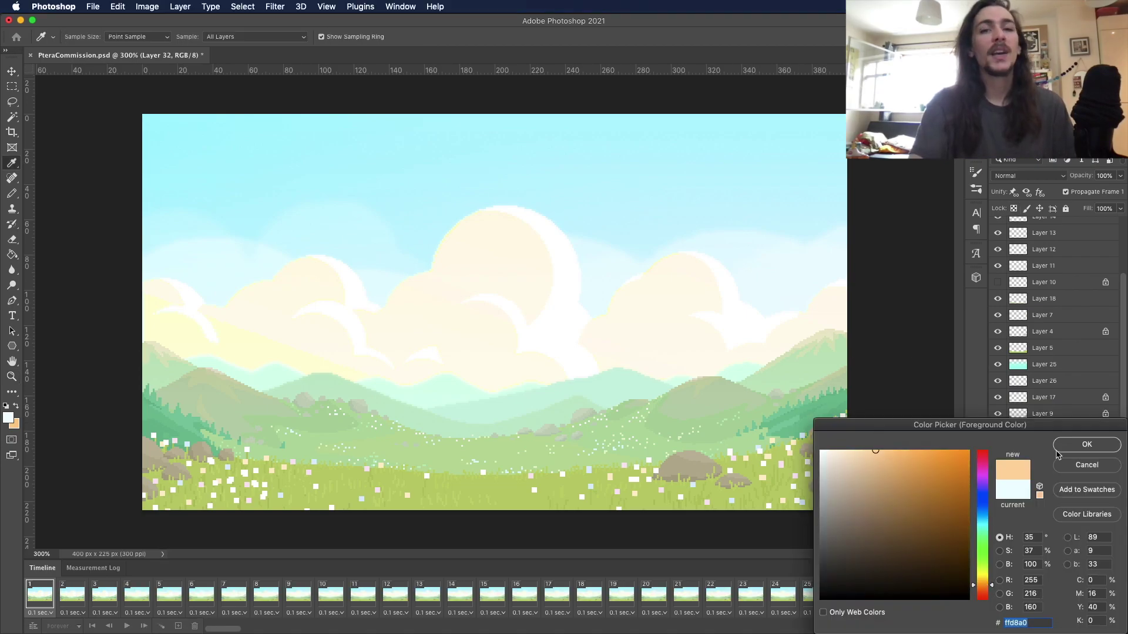
pyautogui.click(1086, 445)
# Step: Draw a vertical linear gradient from pale cream to transparent on the new layer, from the valley floor up into the clouds
pyautogui.moveTo(12, 255); pyautogui.dragTo(48, 252)
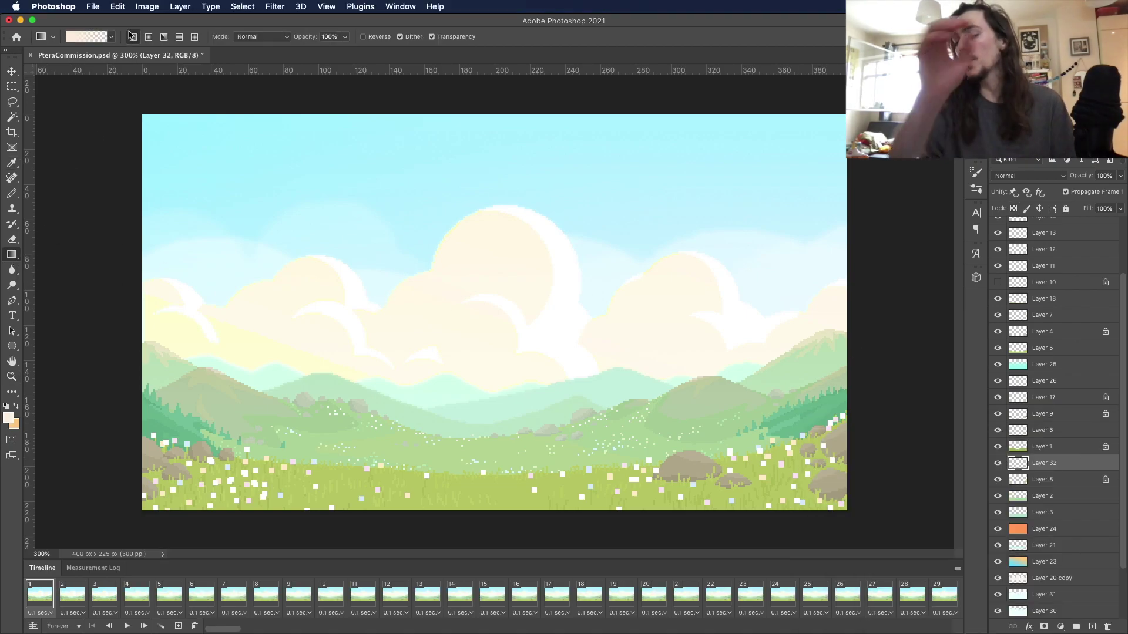
pyautogui.moveTo(508, 435); pyautogui.dragTo(511, 276)
pyautogui.press('super+z')
pyautogui.press('super+z')
pyautogui.press('super+shift+z')
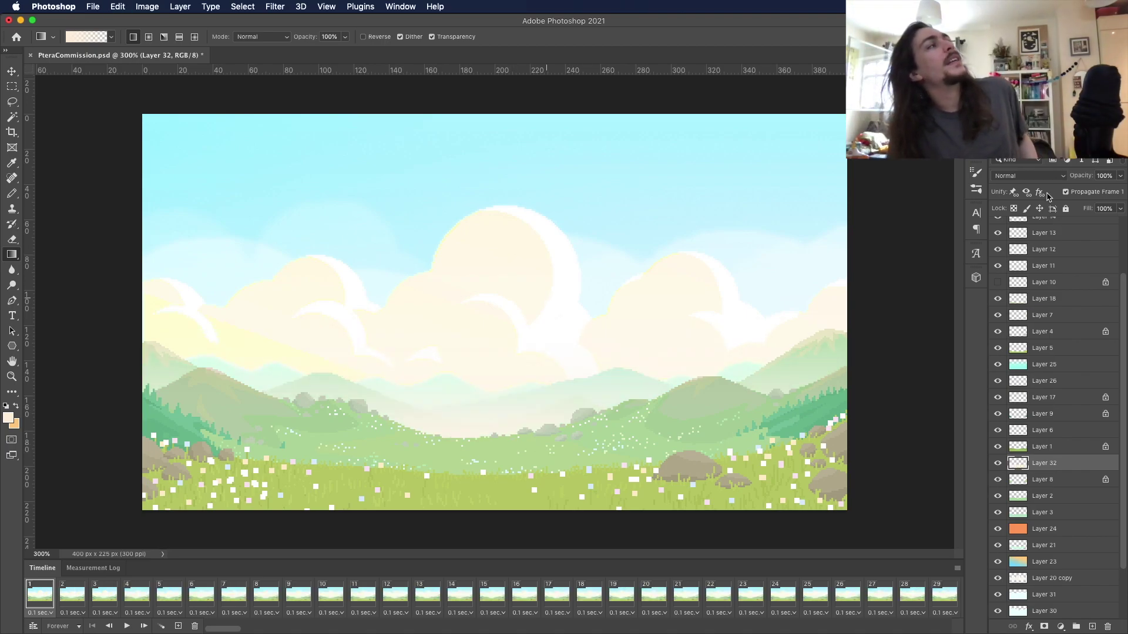
# Step: Set Layer 32's blend mode to Color Dodge and its opacity to 28%, and save the document
pyautogui.click(1029, 175)
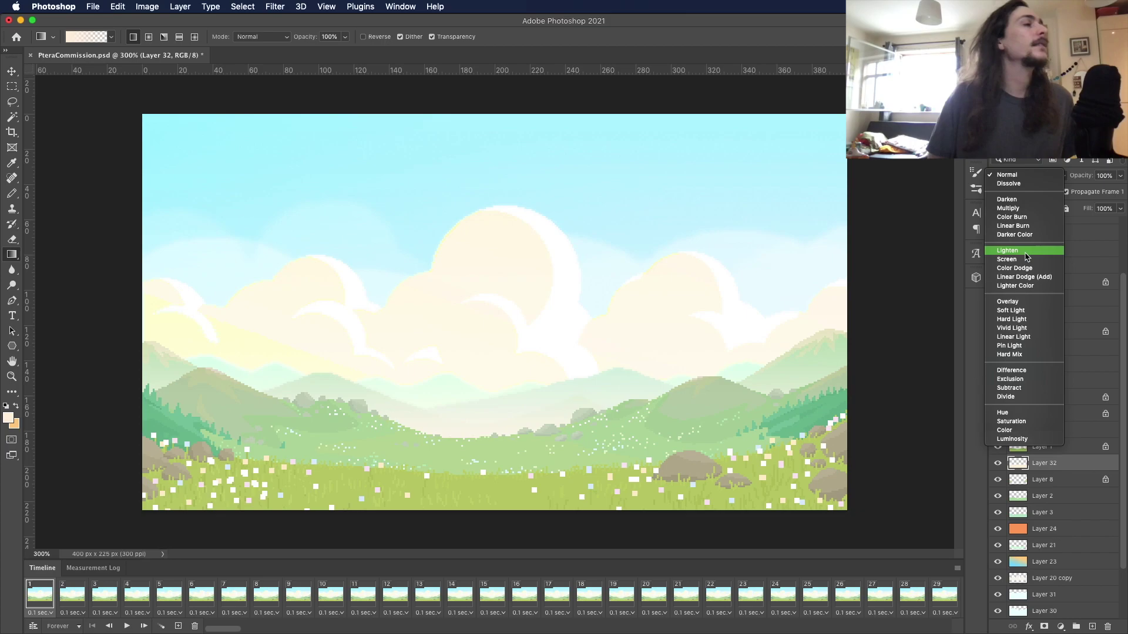
pyautogui.click(1117, 211)
pyautogui.moveTo(1065, 192); pyautogui.dragTo(1080, 192)
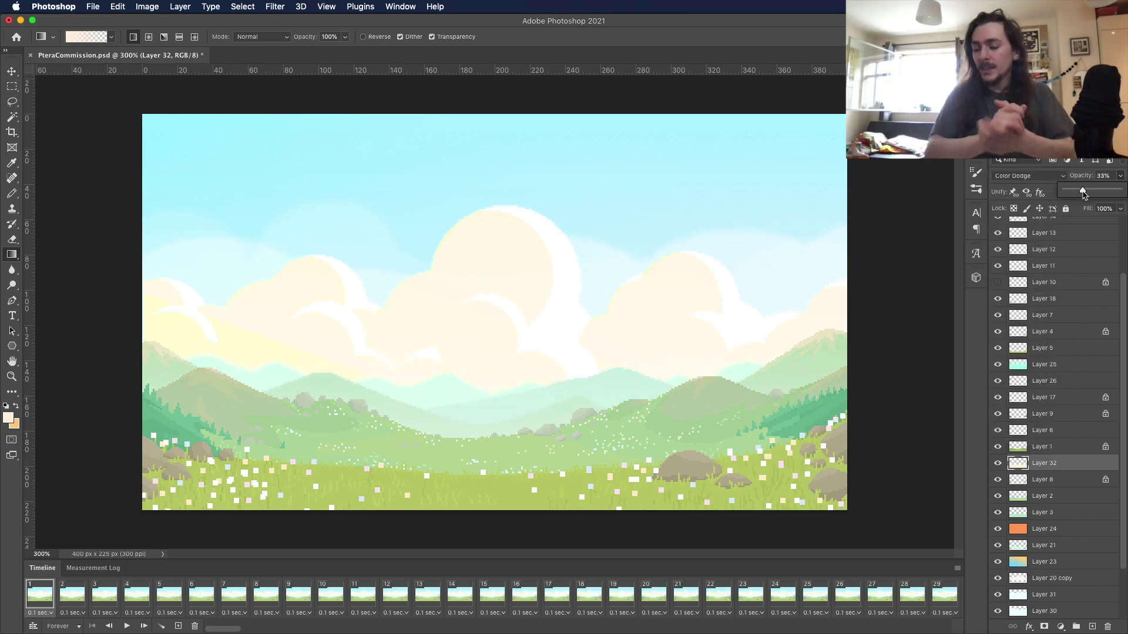
pyautogui.click(93, 7)
pyautogui.click(121, 133)
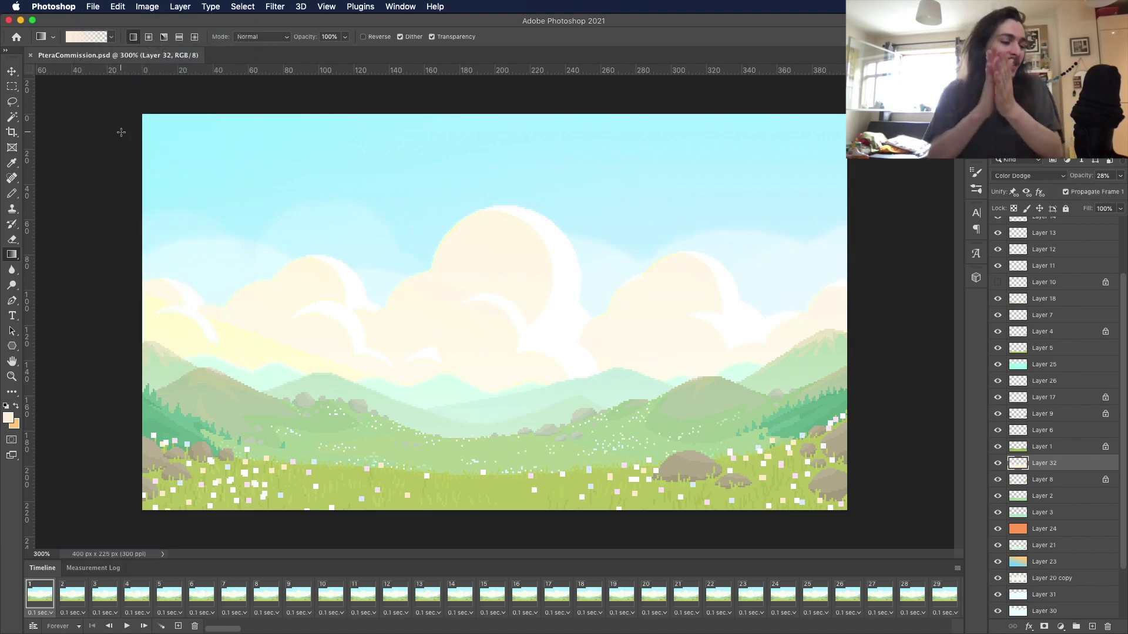
# Step: Briefly show the hidden Layer 27 gradient to examine its effect on the scene
pyautogui.scroll(4, 1018, 228)
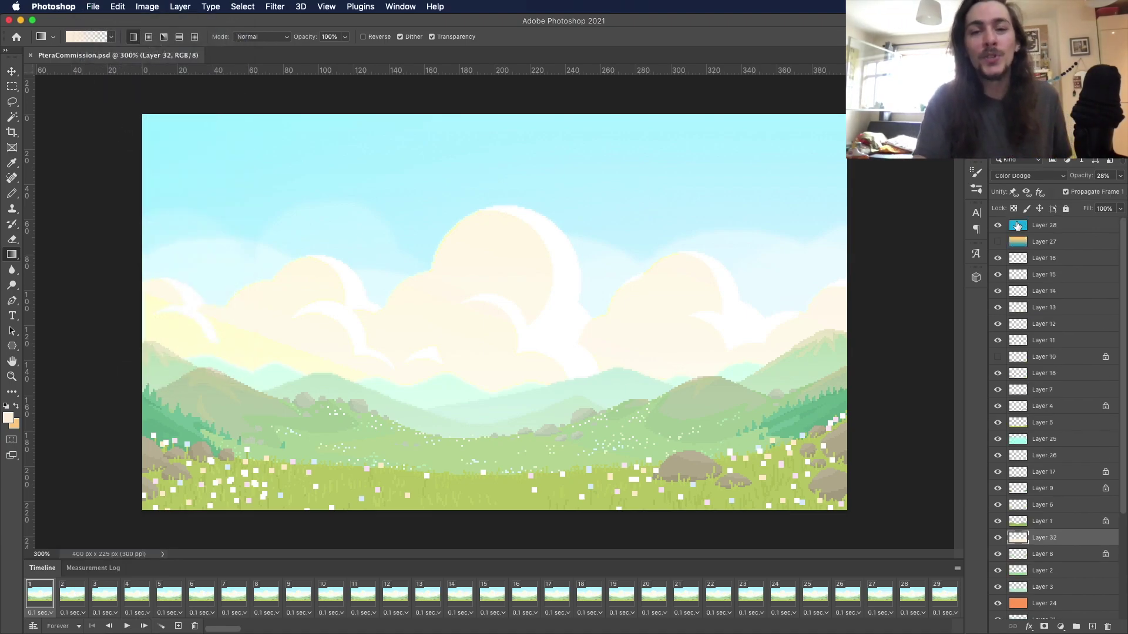
pyautogui.click(997, 242)
pyautogui.click(998, 242)
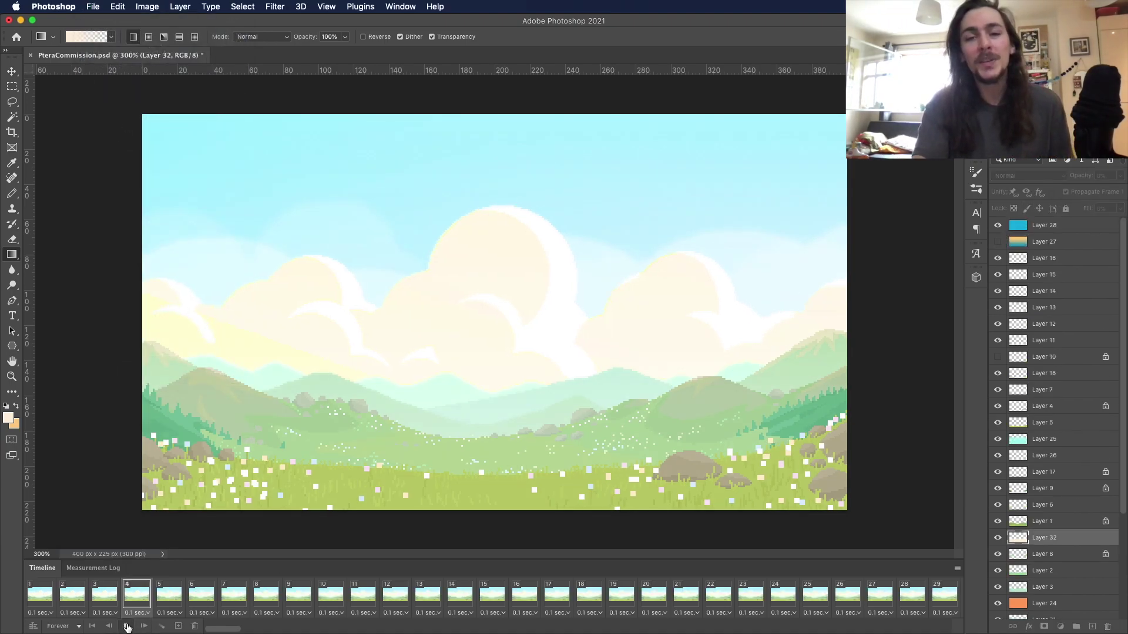